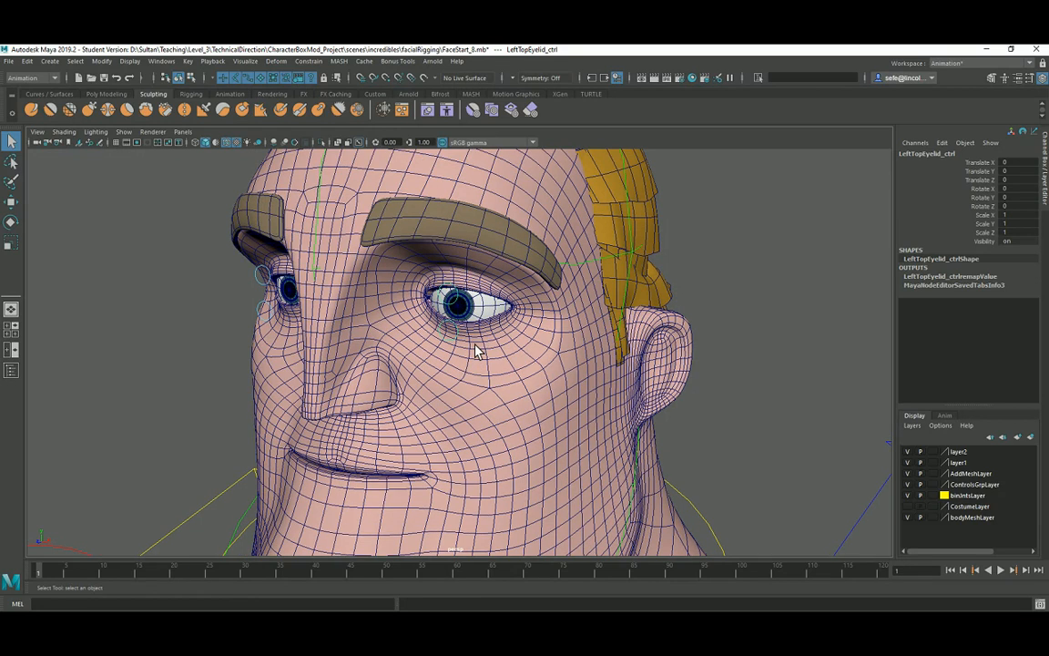
# Test the left upper eyelid control by moving it down in Y, and undo the move.
pyautogui.press('w')
pyautogui.moveTo(449, 244); pyautogui.dragTo(451, 303)
pyautogui.hotkey('ctrl', 'z')
pyautogui.hotkey('ctrl', 'z')
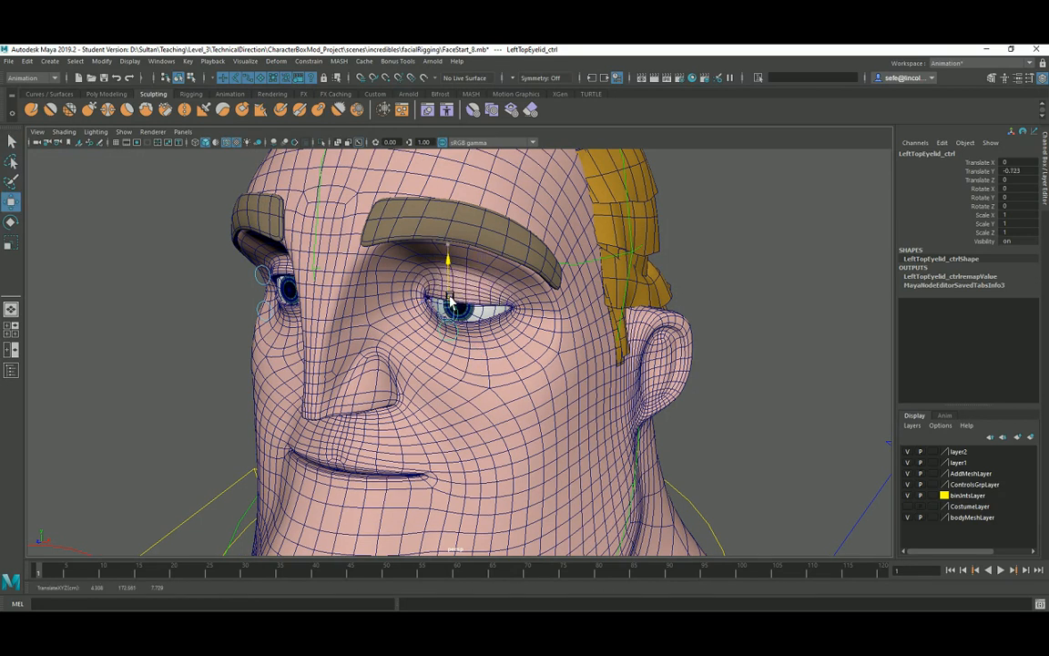
# Open the Outliner and delete the leftover group7 node.
pyautogui.click(162, 61)
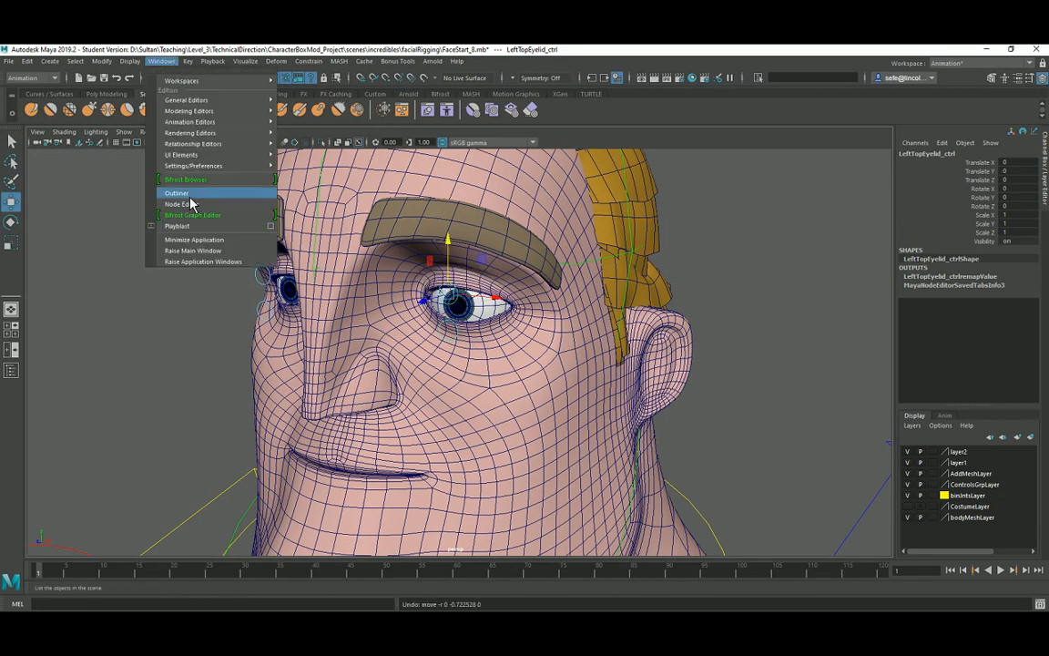
pyautogui.click(177, 193)
pyautogui.keyDown('alt'); pyautogui.moveTo(454, 369); pyautogui.dragTo(370, 367, button='middle'); pyautogui.keyUp('alt')
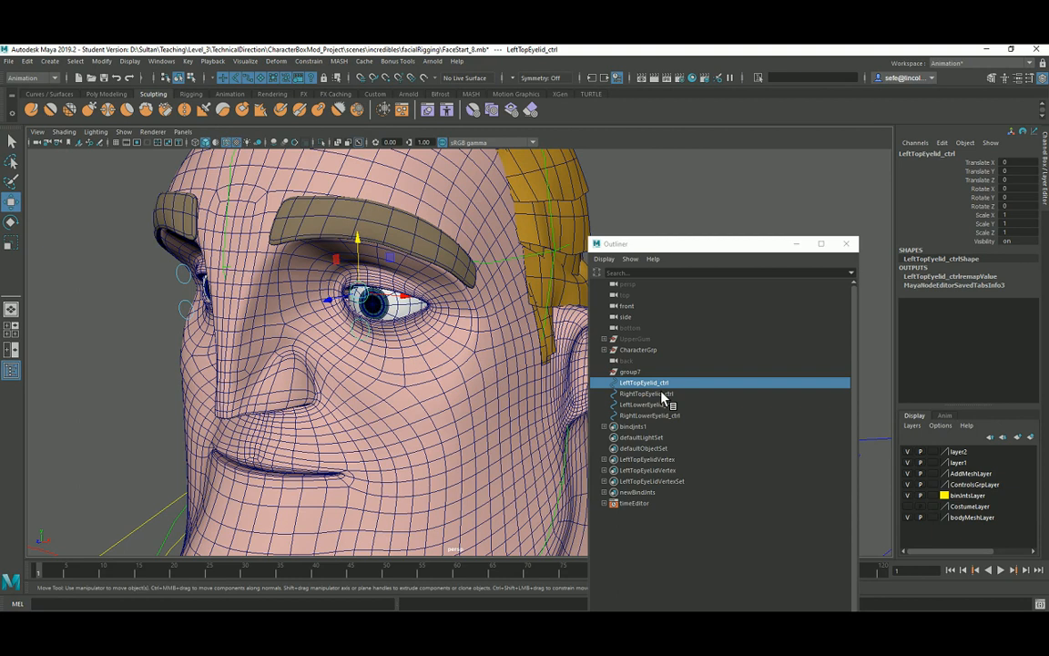
pyautogui.click(638, 365)
pyautogui.click(636, 373)
pyautogui.press('Delete')
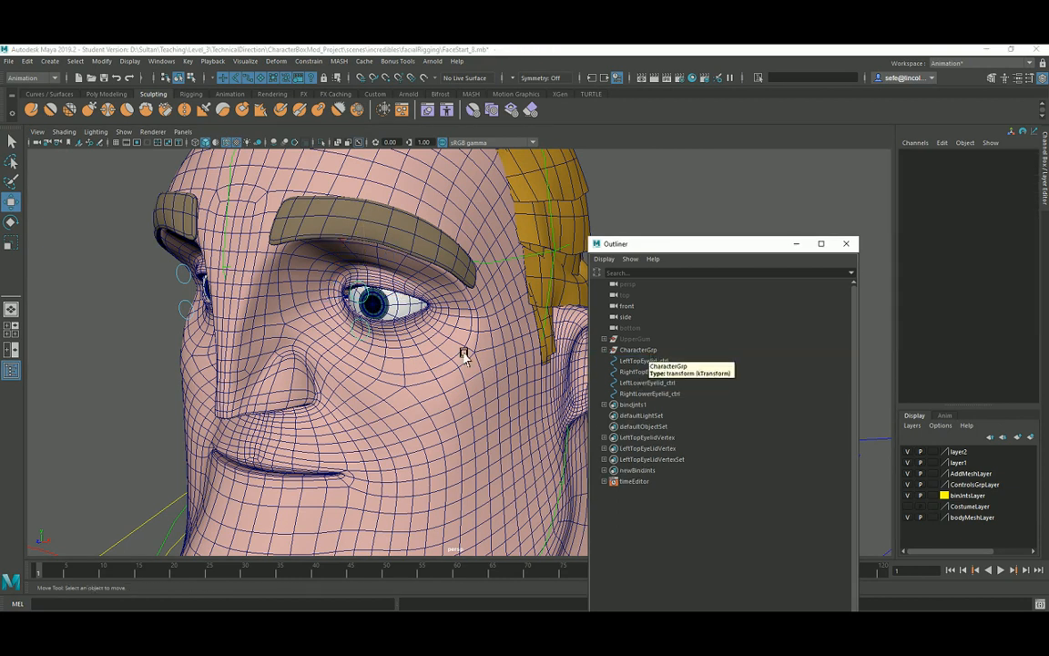
# Copy the name of LeftTopEyelid_ctrl and place that control in a group of its own.
pyautogui.keyDown('alt'); pyautogui.moveTo(463, 351); pyautogui.dragTo(576, 369); pyautogui.keyUp('alt')
pyautogui.click(642, 360)
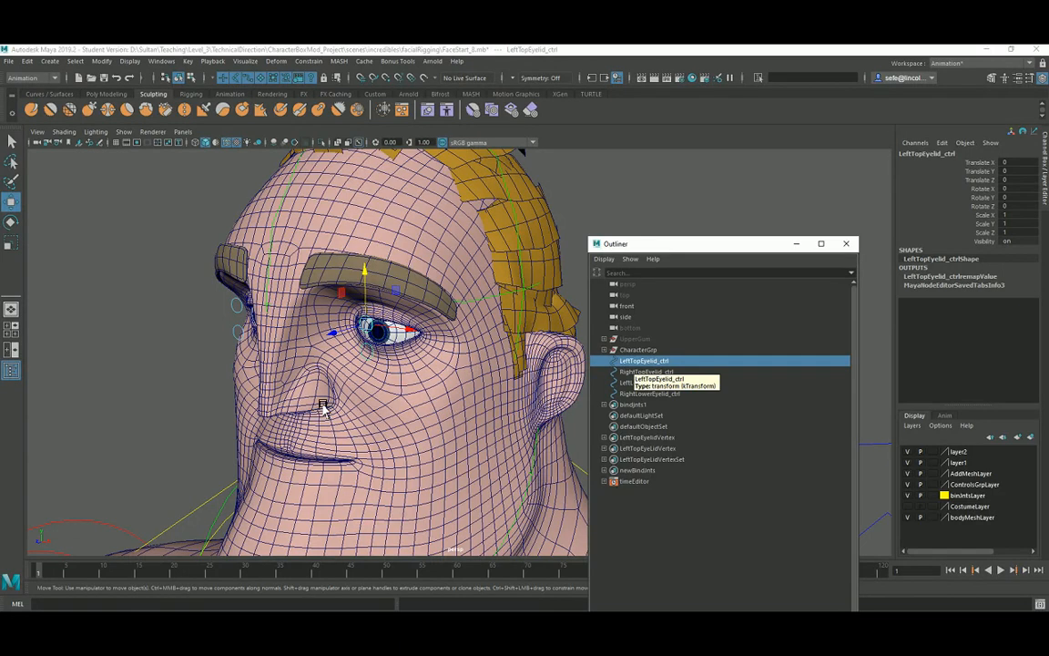
pyautogui.keyDown('alt'); pyautogui.moveTo(302, 342); pyautogui.dragTo(352, 348); pyautogui.keyUp('alt')
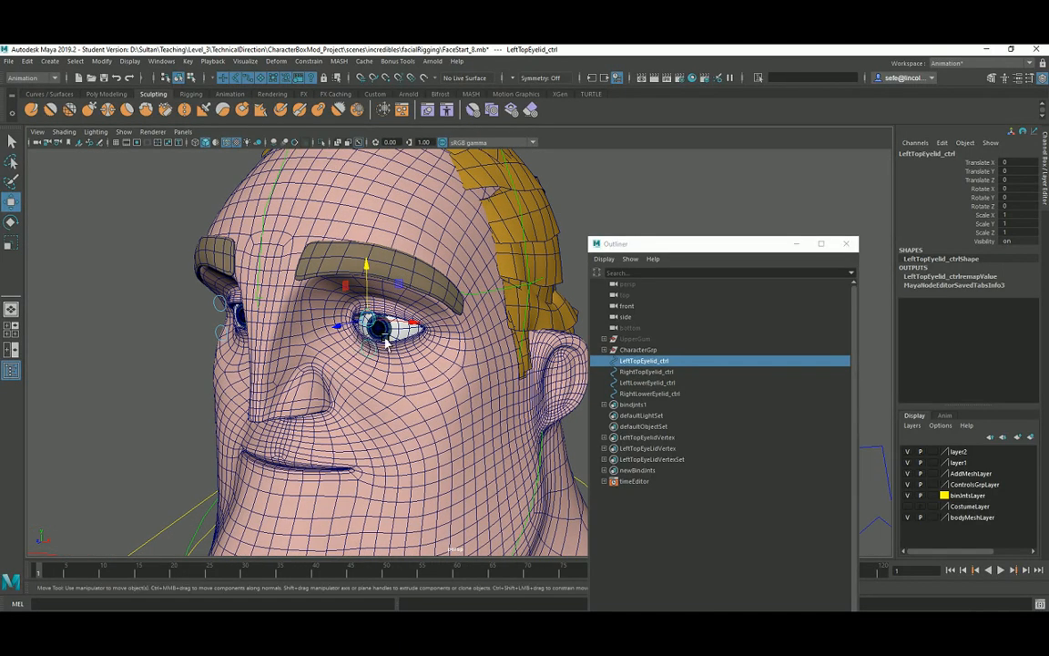
pyautogui.keyDown('alt'); pyautogui.moveTo(385, 342); pyautogui.dragTo(269, 298); pyautogui.keyUp('alt')
pyautogui.keyDown('alt'); pyautogui.moveTo(270, 298); pyautogui.dragTo(349, 374, button='right'); pyautogui.keyUp('alt')
pyautogui.keyDown('alt'); pyautogui.moveTo(349, 374); pyautogui.dragTo(378, 391, button='middle'); pyautogui.keyUp('alt')
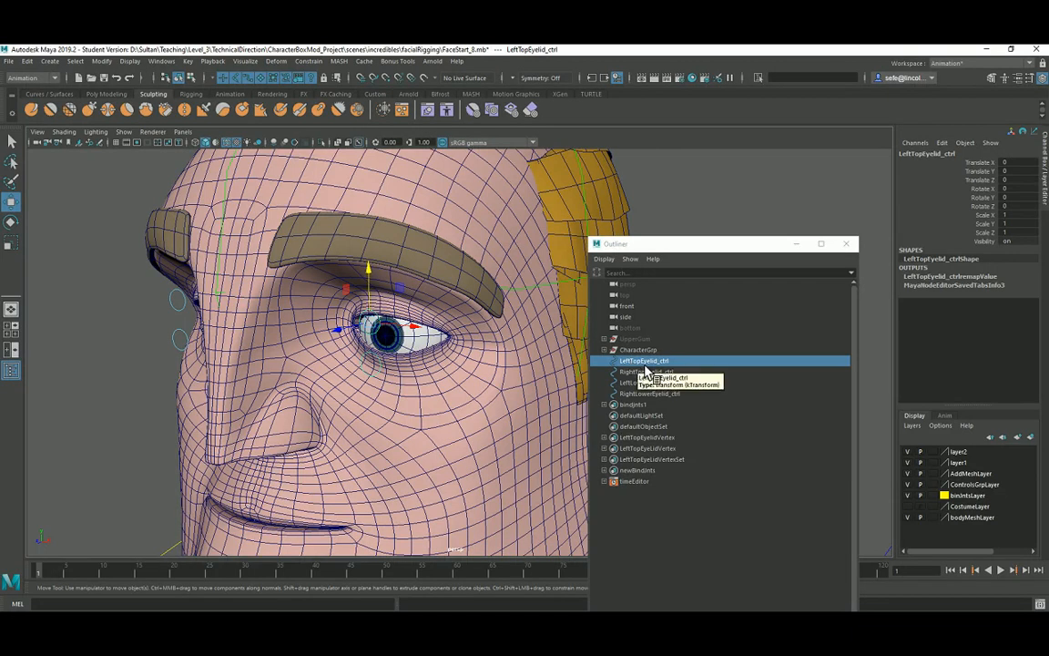
pyautogui.keyDown('alt'); pyautogui.moveTo(423, 319); pyautogui.dragTo(446, 321); pyautogui.keyUp('alt')
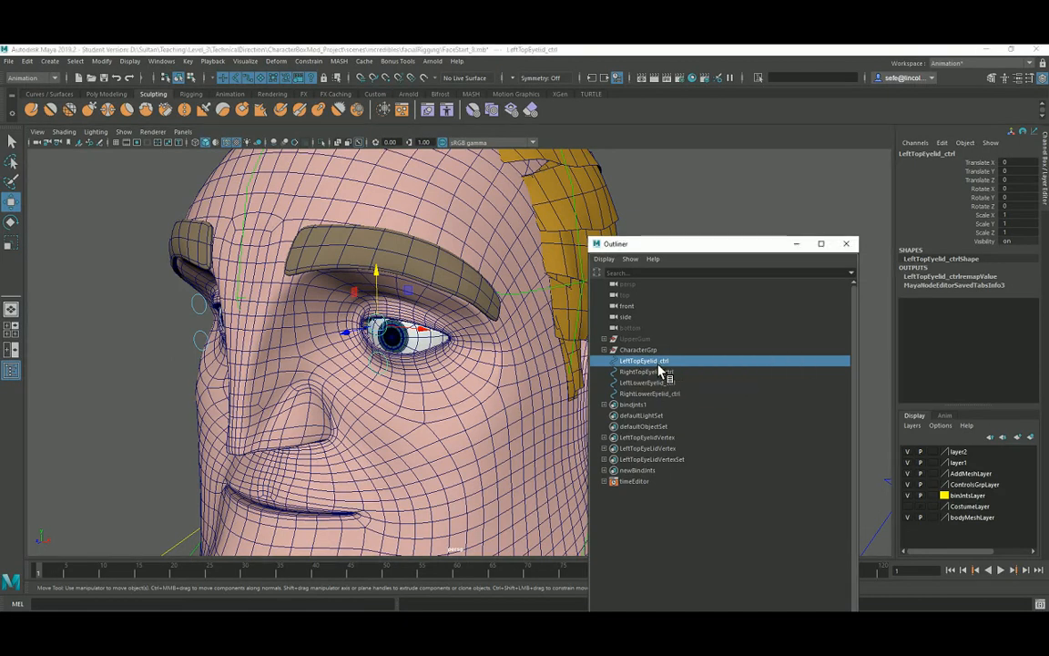
pyautogui.doubleClick(660, 362)
pyautogui.hotkey('ctrl', 'c')
pyautogui.click(664, 373)
pyautogui.click(648, 361)
pyautogui.hotkey('ctrl', 'g')
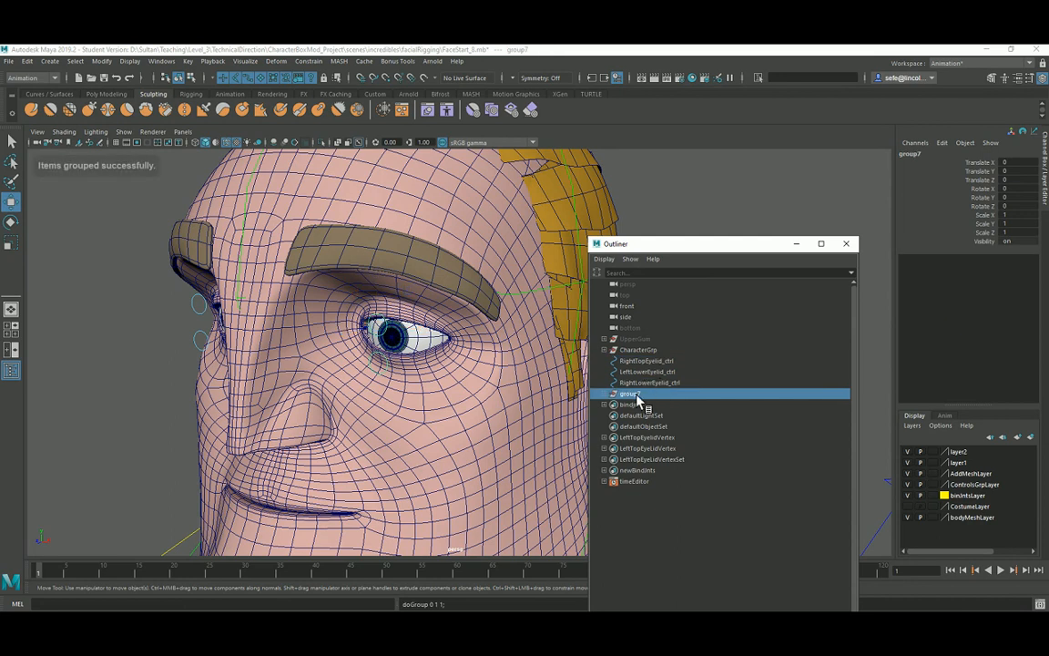
# Rename the new group above the left top eyelid control as LeftTopEyelid_ctrl_Grp.
pyautogui.doubleClick(637, 395)
pyautogui.hotkey('ctrl', 'v')
pyautogui.write('_G')
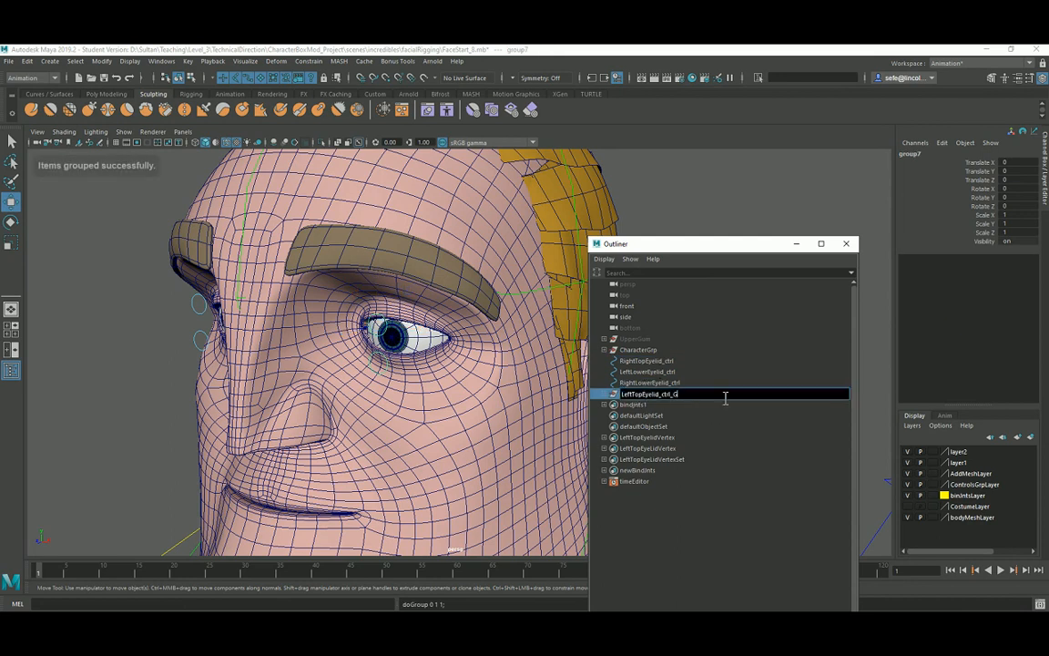
pyautogui.write('rp')
pyautogui.press('Return')
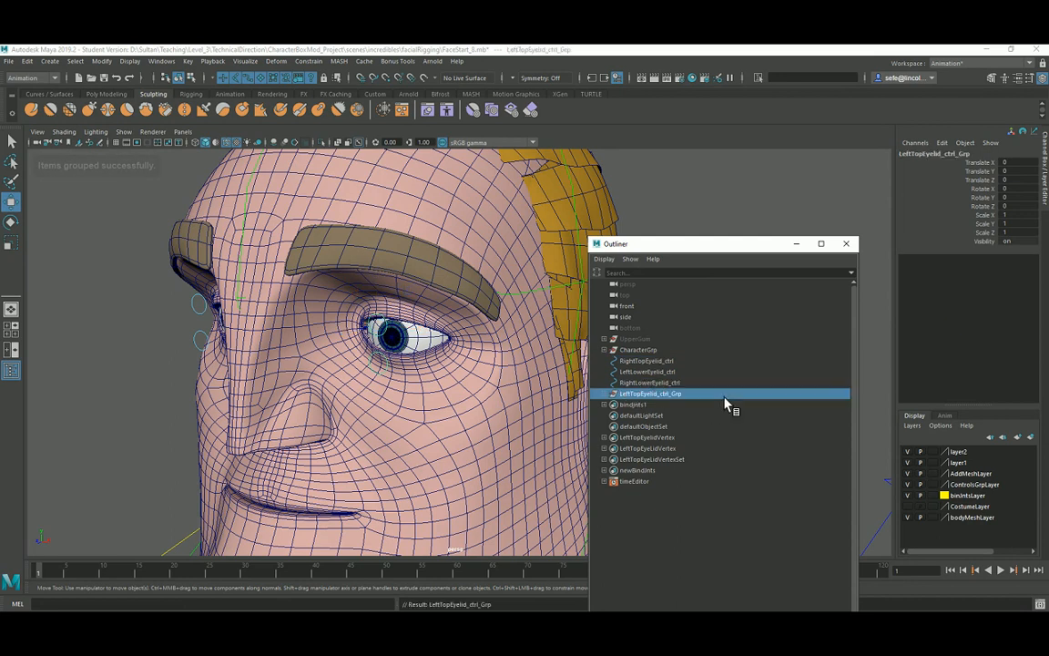
# Group LeftLowerEyelid_ctrl on its own and name the group LeftLowerEyelid_ctrl_grp.
pyautogui.click(648, 372)
pyautogui.doubleClick(654, 374)
pyautogui.hotkey('ctrl', 'c')
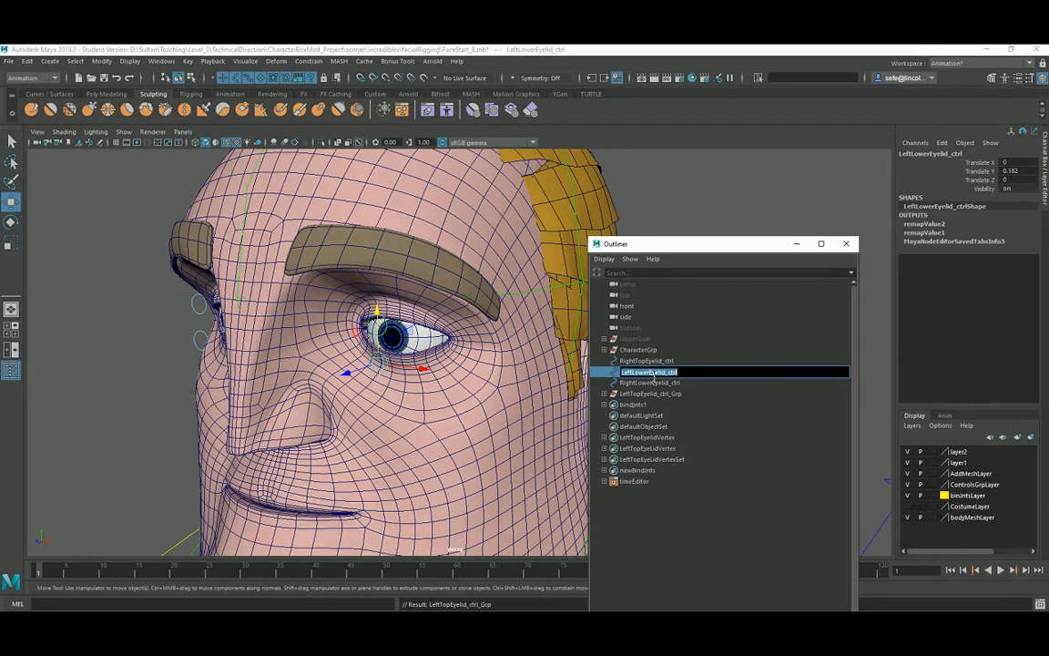
pyautogui.click(654, 363)
pyautogui.click(652, 373)
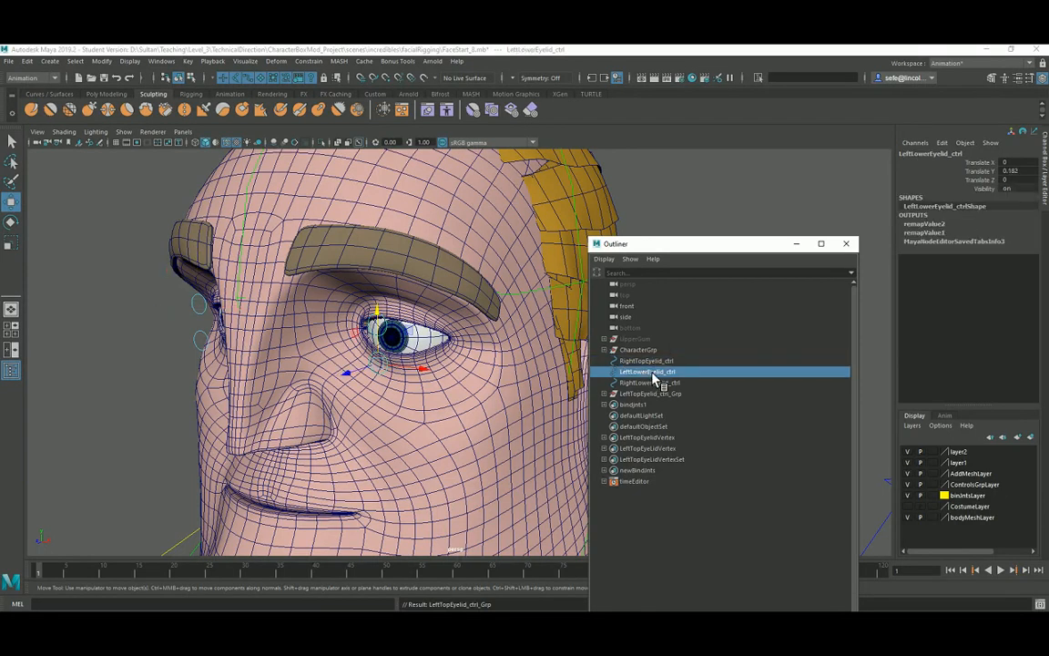
pyautogui.hotkey('ctrl', 'g')
pyautogui.doubleClick(648, 397)
pyautogui.hotkey('ctrl', 'v')
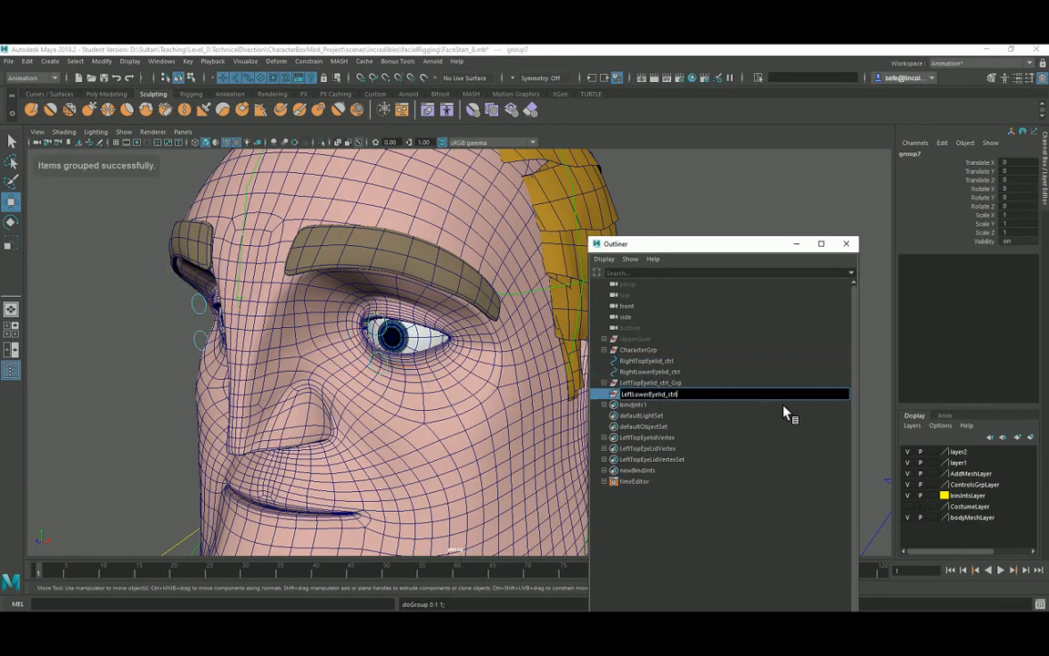
pyautogui.write('_grp')
pyautogui.press('Return')
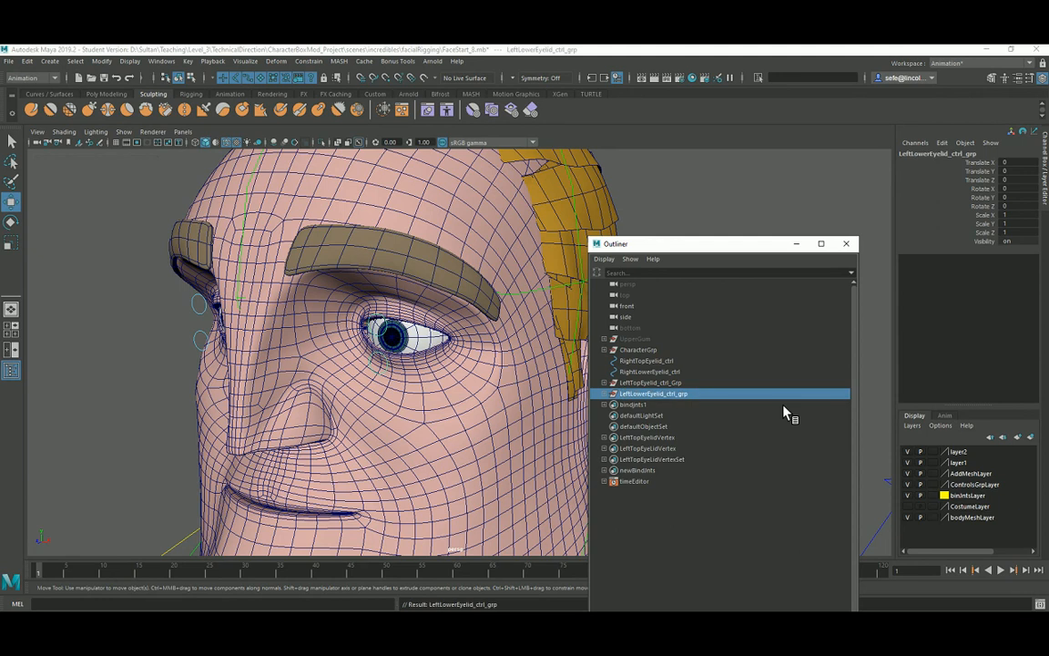
# Group LeftTopEyelid_ctrl_Grp and LeftLowerEyelid_ctrl_grp together under a parent group named LeftEyeLid_Ctrl_grp.
pyautogui.keyDown('ctrl'); pyautogui.click(636, 382); pyautogui.keyUp('ctrl')
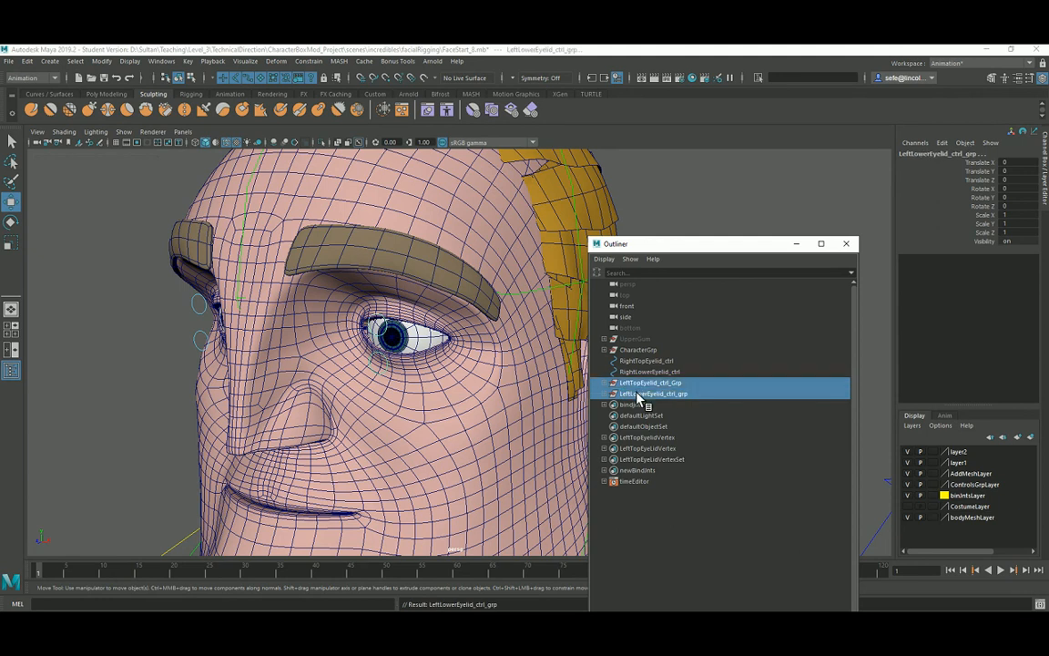
pyautogui.hotkey('ctrl', 'g')
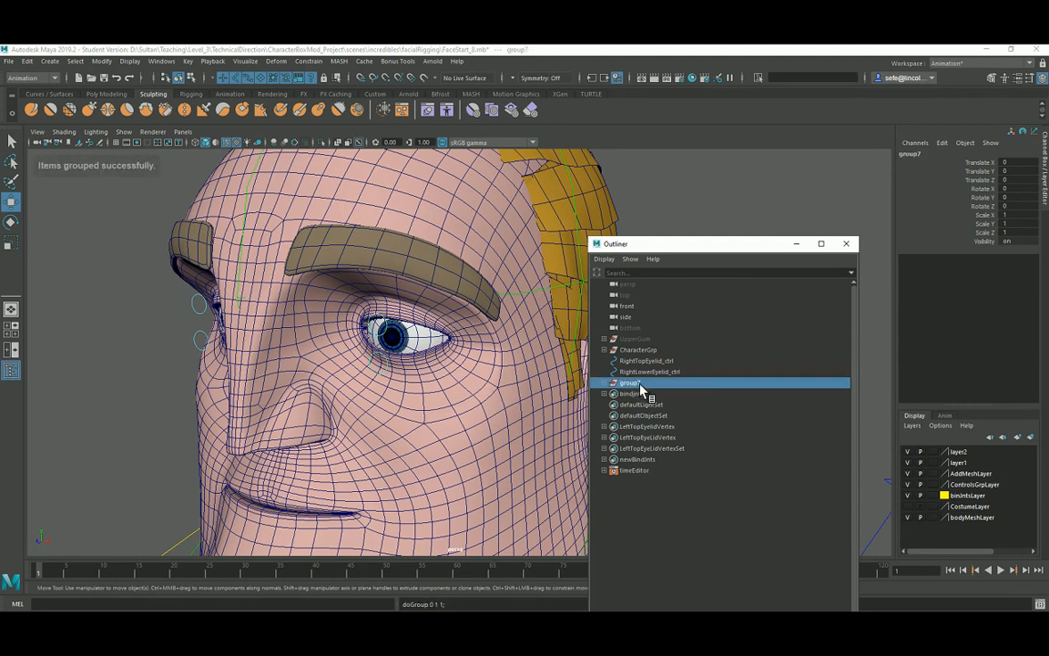
pyautogui.doubleClick(637, 384)
pyautogui.write('LeftEye')
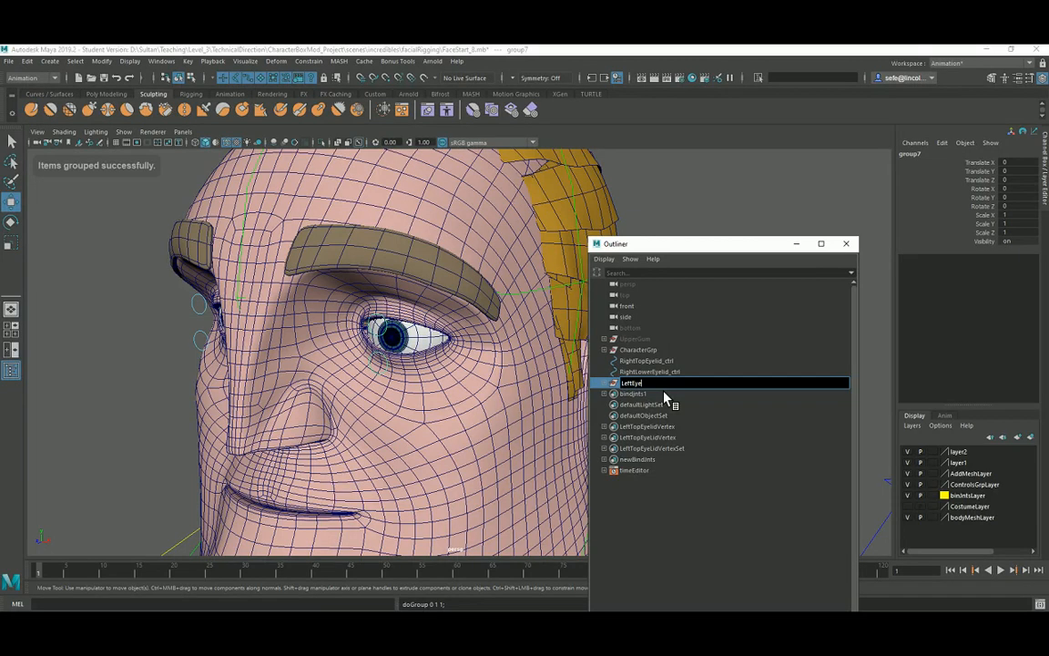
pyautogui.write('L')
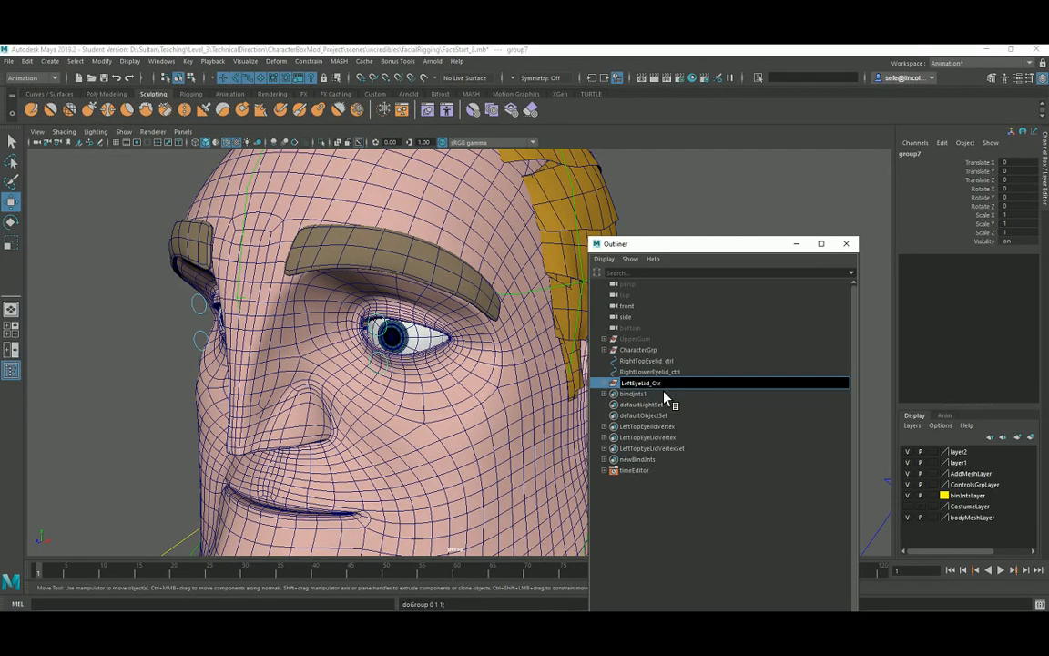
pyautogui.write('id_Ctrl_grp')
pyautogui.press('Return')
# Hide polygons in the perspective view and show the joints.
pyautogui.scroll(-2, 373, 312)
pyautogui.keyDown('alt'); pyautogui.moveTo(374, 312); pyautogui.dragTo(358, 284, button='middle'); pyautogui.keyUp('alt')
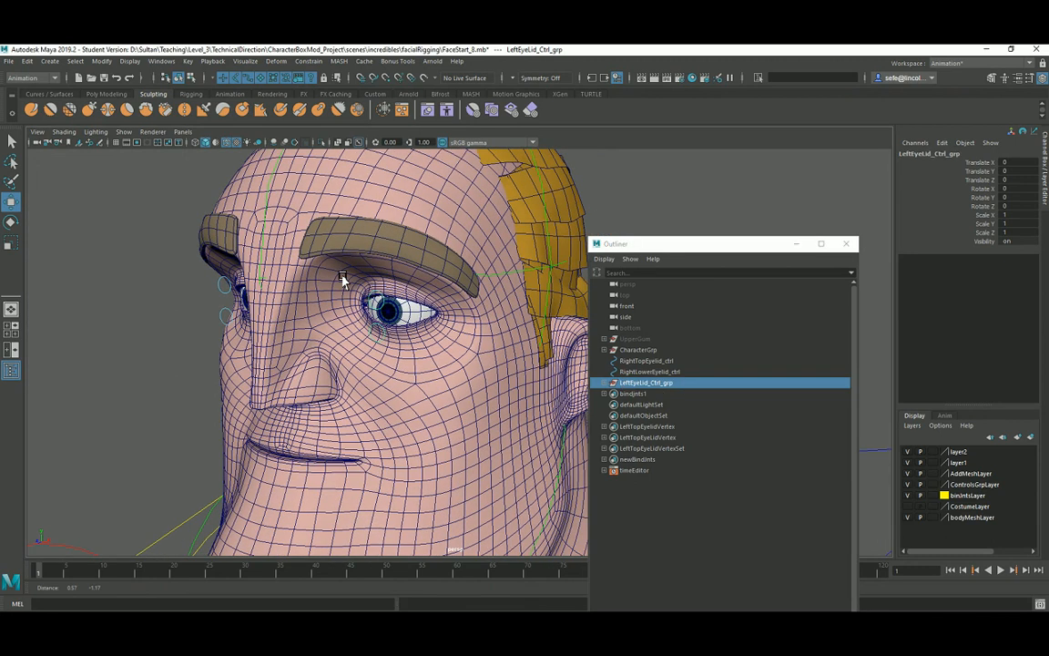
pyautogui.click(132, 133)
pyautogui.click(183, 245)
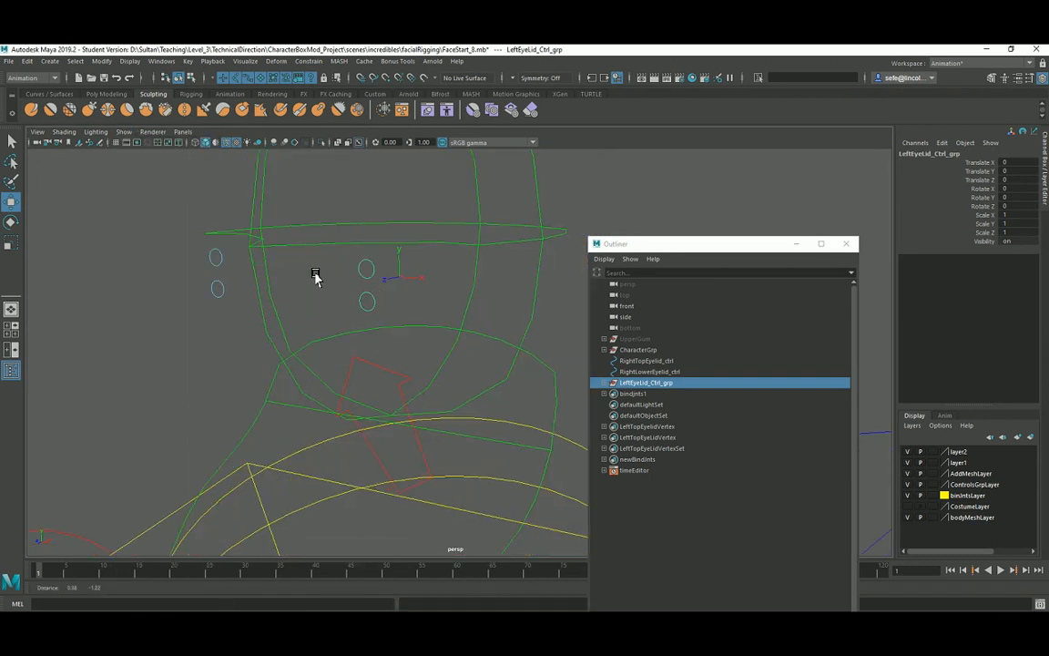
pyautogui.click(133, 135)
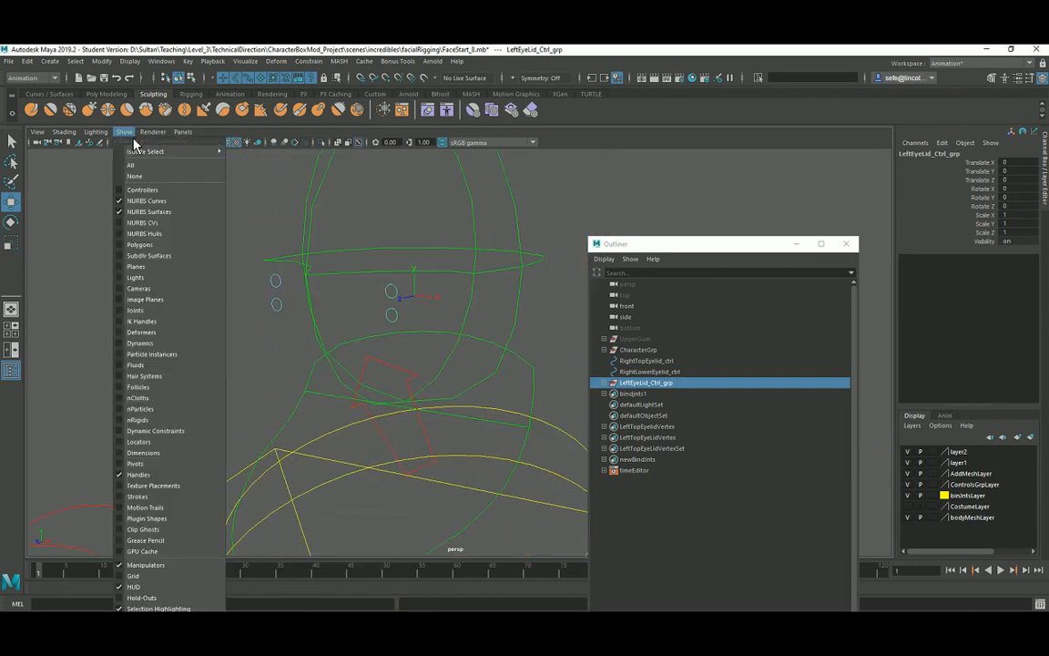
pyautogui.click(160, 310)
pyautogui.keyDown('alt'); pyautogui.moveTo(286, 307); pyautogui.dragTo(409, 321); pyautogui.keyUp('alt')
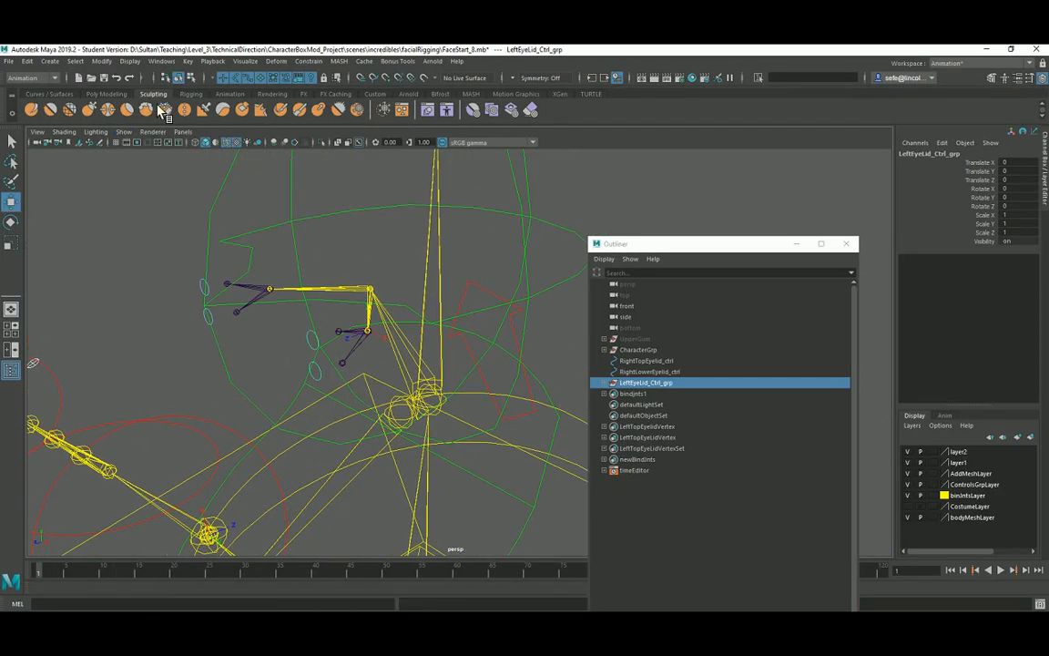
# Center the pivot of LeftEyeLid_Ctrl_grp and move it with point snapping onto the head joint at the skull's base.
pyautogui.click(101, 61)
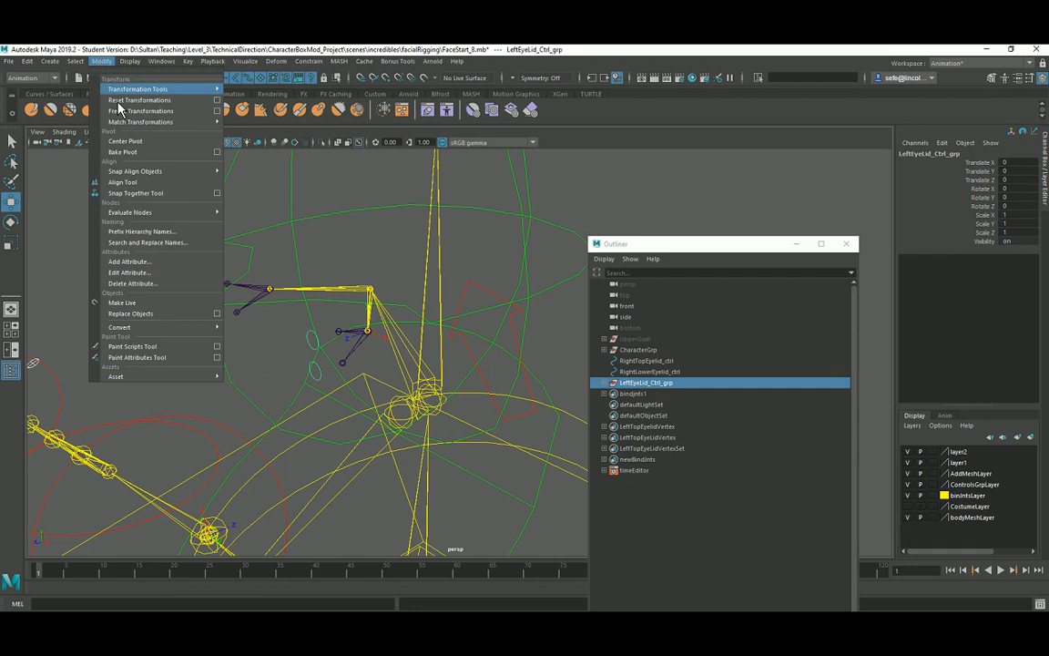
pyautogui.click(149, 142)
pyautogui.keyDown('alt'); pyautogui.moveTo(300, 291); pyautogui.dragTo(404, 348); pyautogui.keyUp('alt')
pyautogui.keyDown('alt'); pyautogui.moveTo(468, 403); pyautogui.dragTo(455, 346); pyautogui.keyUp('alt')
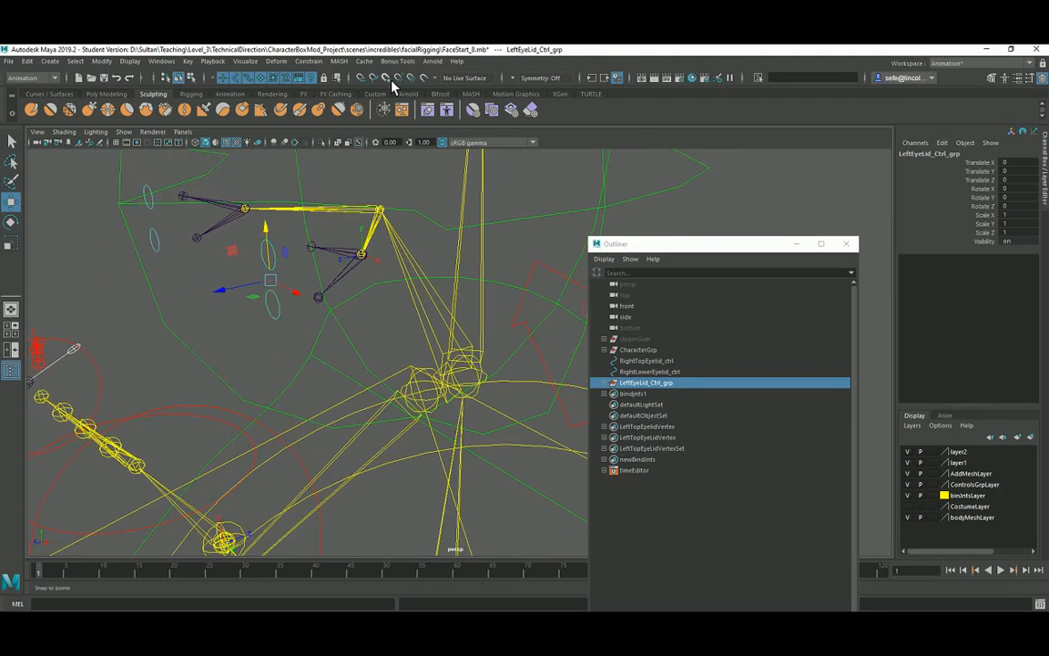
pyautogui.press('d')
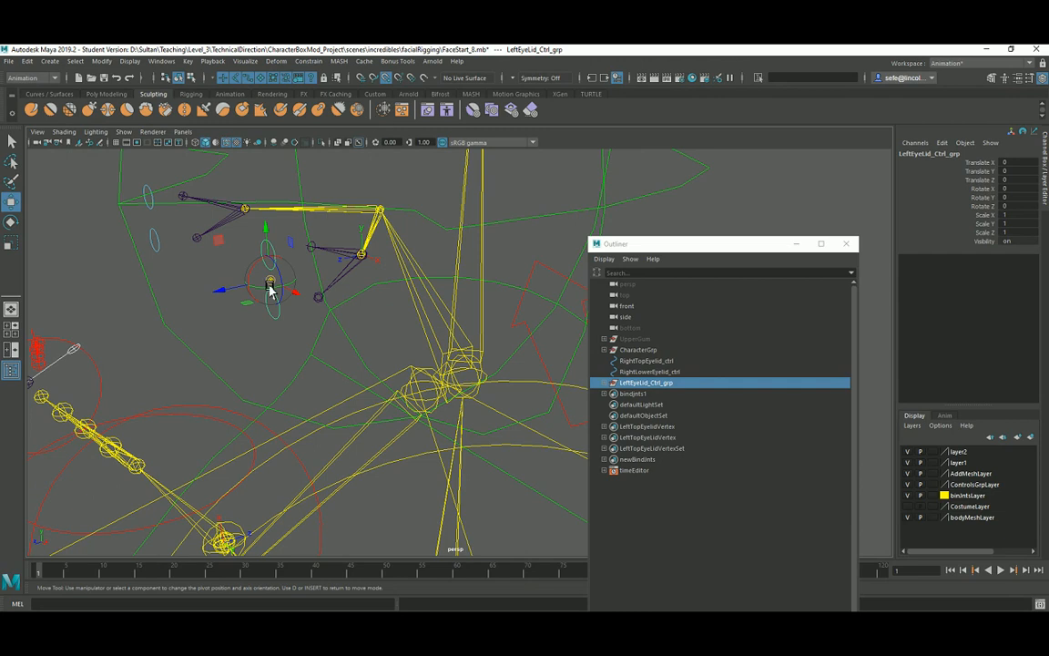
pyautogui.moveTo(270, 285); pyautogui.dragTo(438, 346)
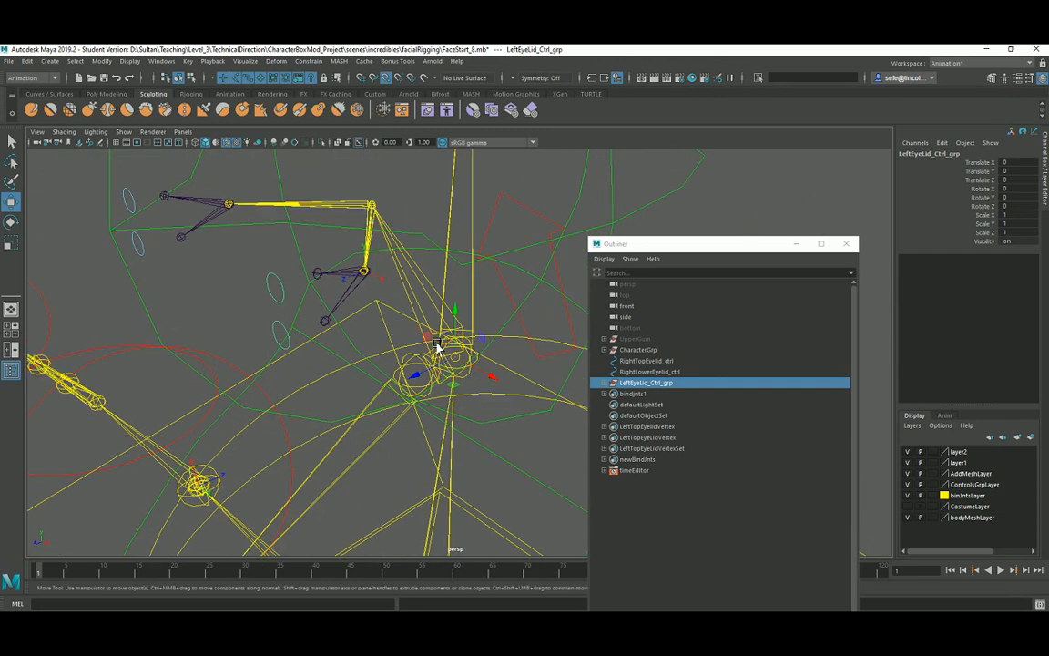
pyautogui.keyDown('alt'); pyautogui.moveTo(386, 169); pyautogui.dragTo(377, 346); pyautogui.keyUp('alt')
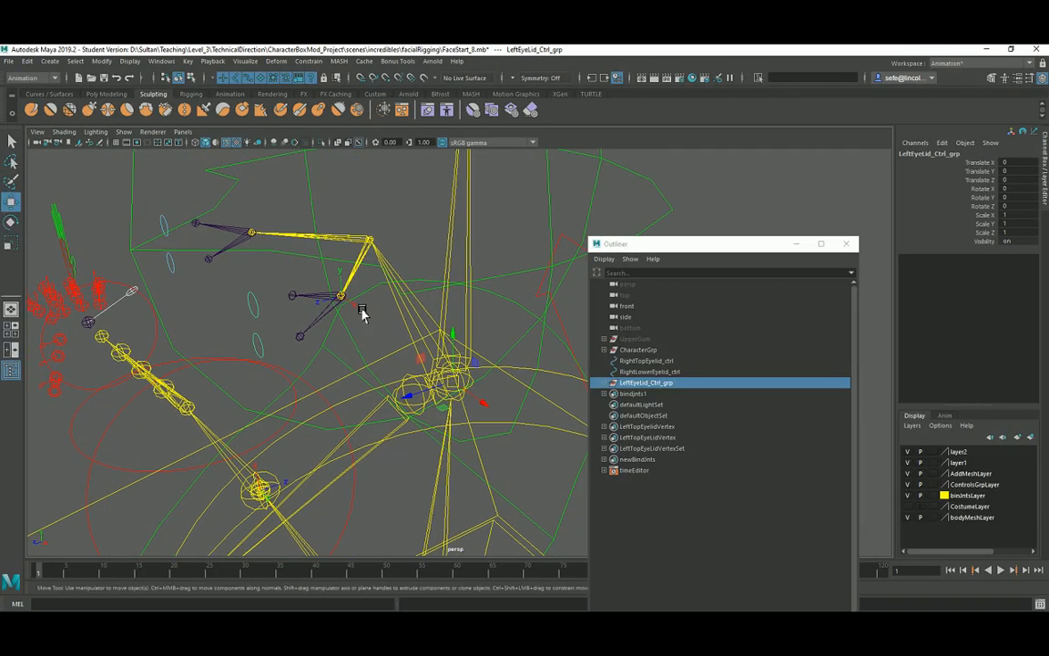
pyautogui.click(12, 141)
pyautogui.keyDown('alt'); pyautogui.moveTo(86, 211); pyautogui.dragTo(206, 290); pyautogui.keyUp('alt')
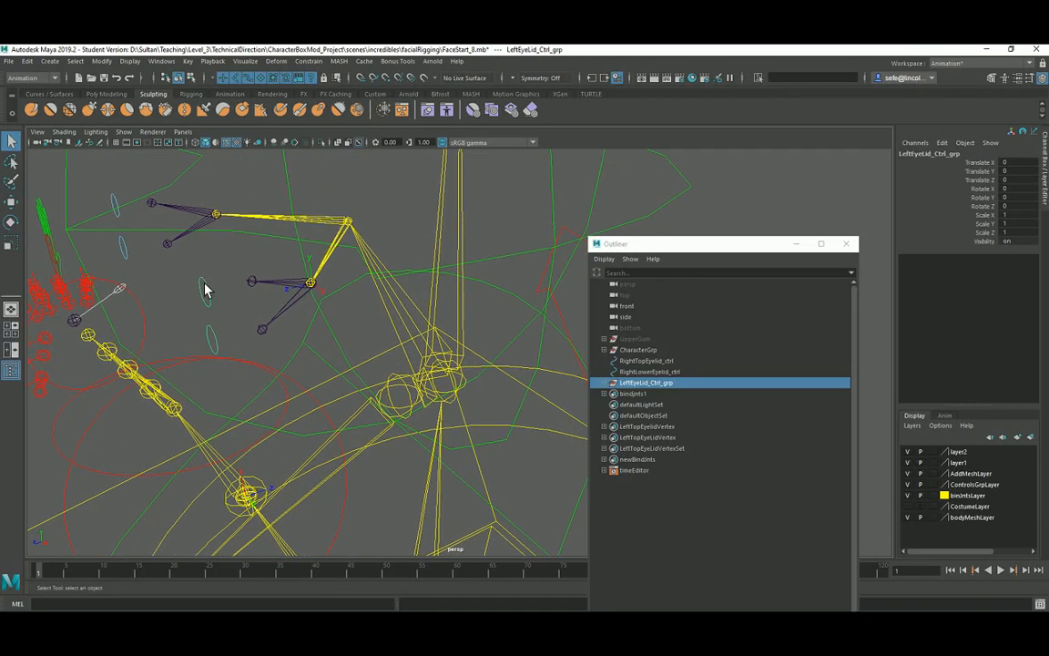
pyautogui.keyDown('alt'); pyautogui.moveTo(278, 351); pyautogui.dragTo(273, 370); pyautogui.keyUp('alt')
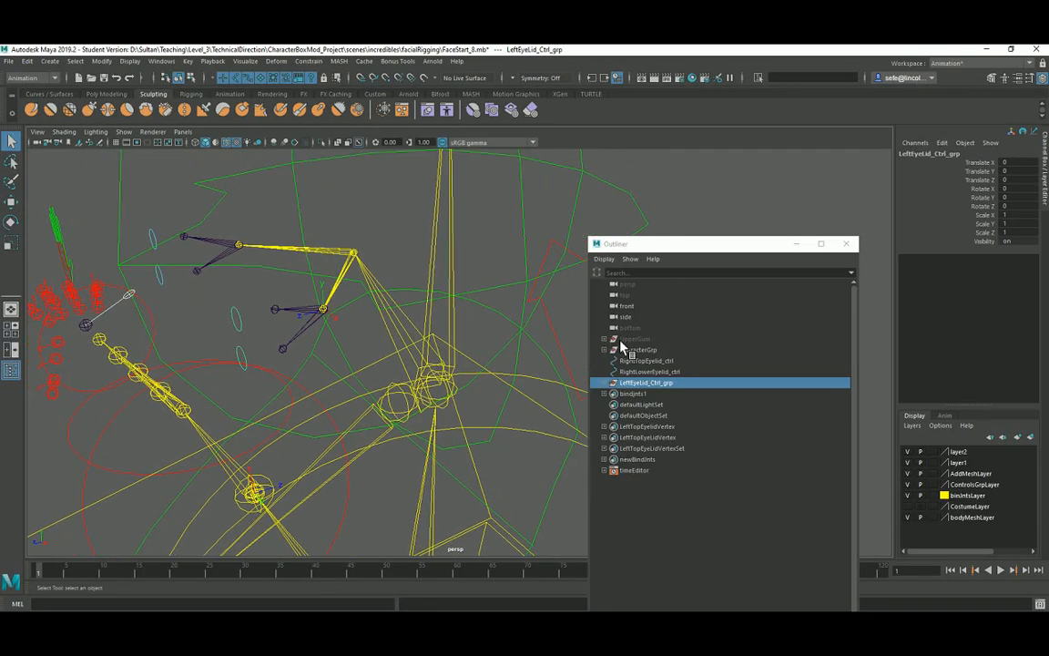
pyautogui.keyDown('alt'); pyautogui.moveTo(391, 426); pyautogui.dragTo(381, 417, button='middle'); pyautogui.keyUp('alt')
pyautogui.keyDown('alt'); pyautogui.moveTo(373, 391); pyautogui.dragTo(397, 370); pyautogui.keyUp('alt')
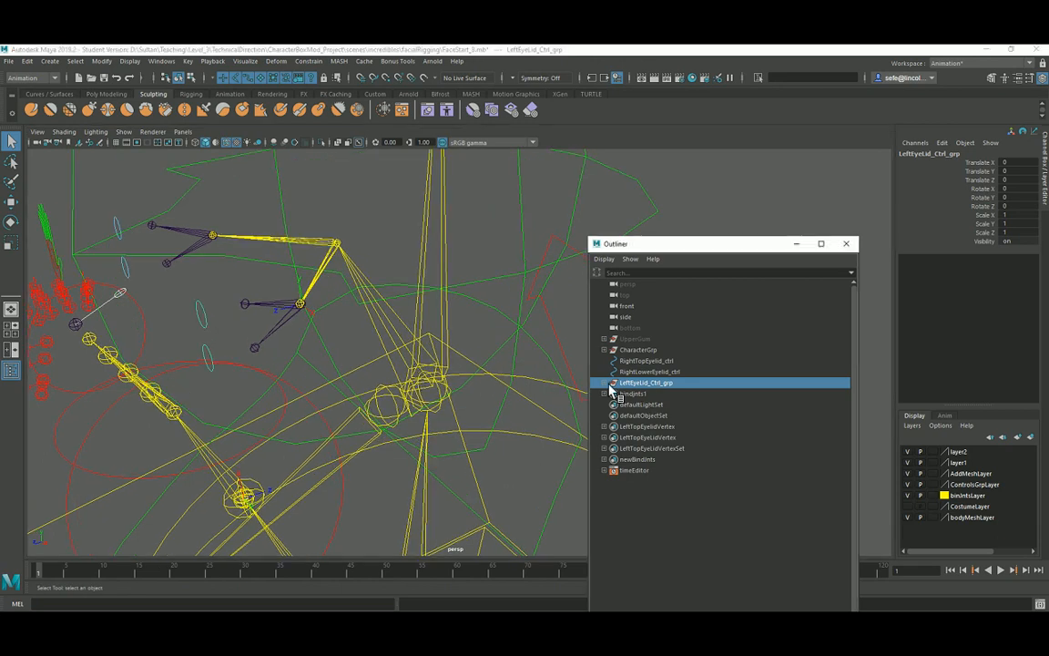
pyautogui.keyDown('shift'); pyautogui.click(450, 344); pyautogui.keyUp('shift')
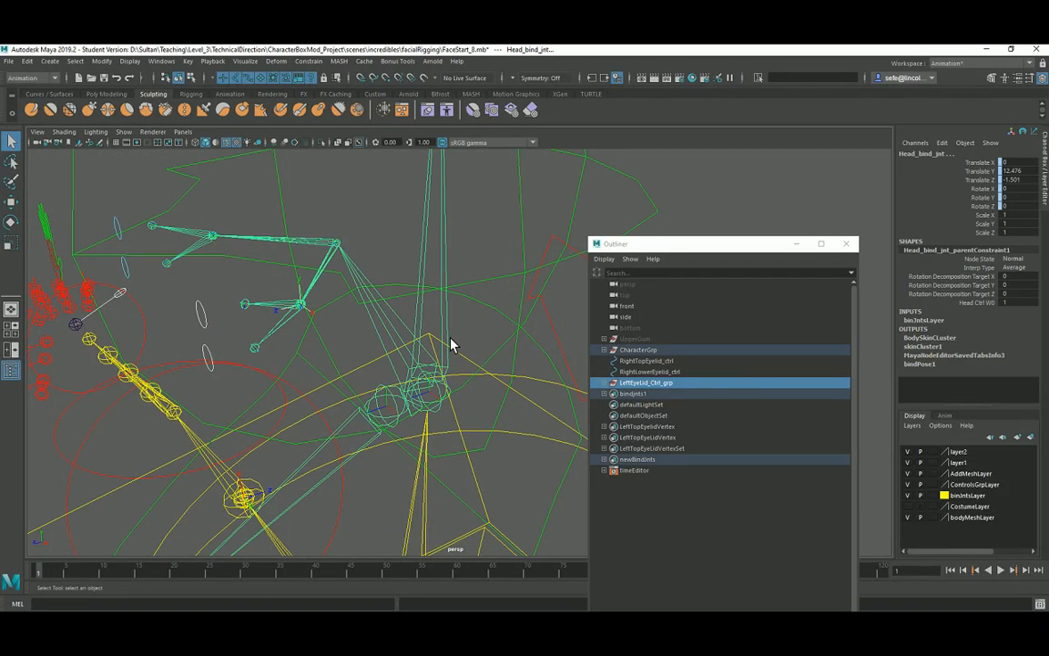
pyautogui.keyDown('alt'); pyautogui.moveTo(449, 344); pyautogui.dragTo(307, 363); pyautogui.keyUp('alt')
pyautogui.hotkey('ctrl', 'z')
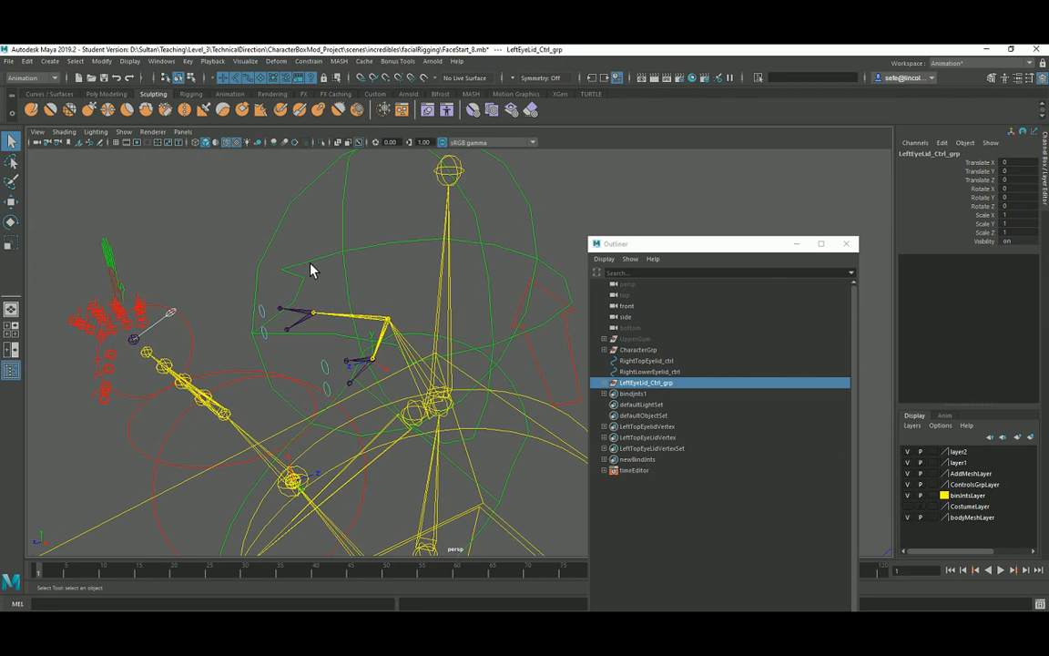
# Parent LeftEyeLid_Ctrl_grp under the green head control curve.
pyautogui.keyDown('alt'); pyautogui.moveTo(310, 269); pyautogui.dragTo(361, 200); pyautogui.keyUp('alt')
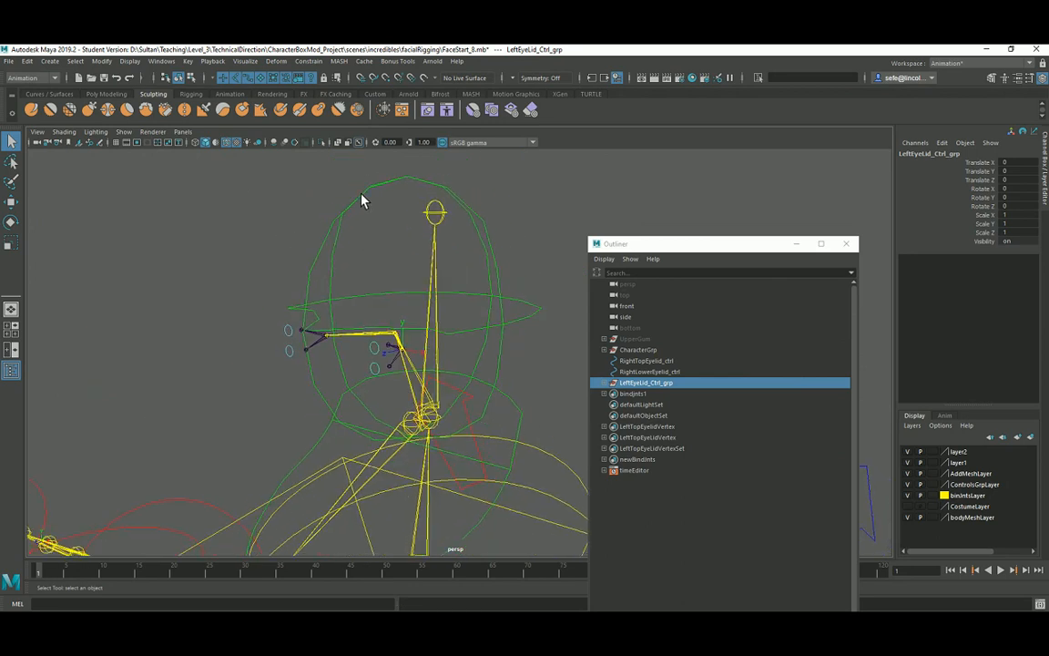
pyautogui.keyDown('shift'); pyautogui.click(365, 201); pyautogui.keyUp('shift')
pyautogui.press('p')
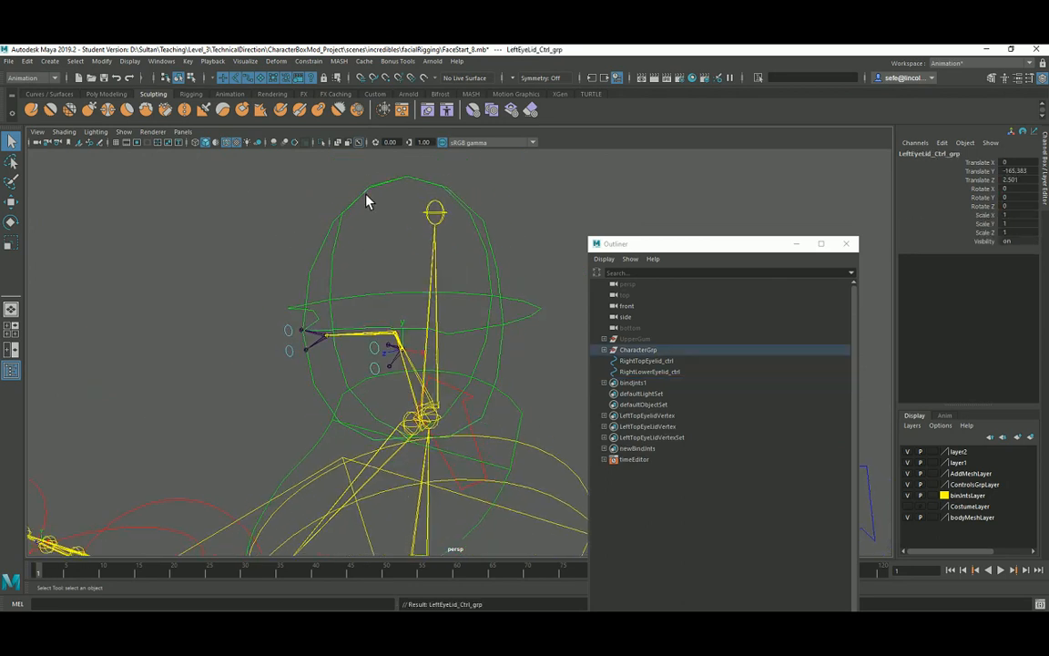
# Show polygons again in the perspective view and hide the joints.
pyautogui.click(122, 132)
pyautogui.click(151, 221)
pyautogui.keyDown('alt'); pyautogui.moveTo(384, 332); pyautogui.dragTo(337, 309); pyautogui.keyUp('alt')
pyautogui.click(122, 133)
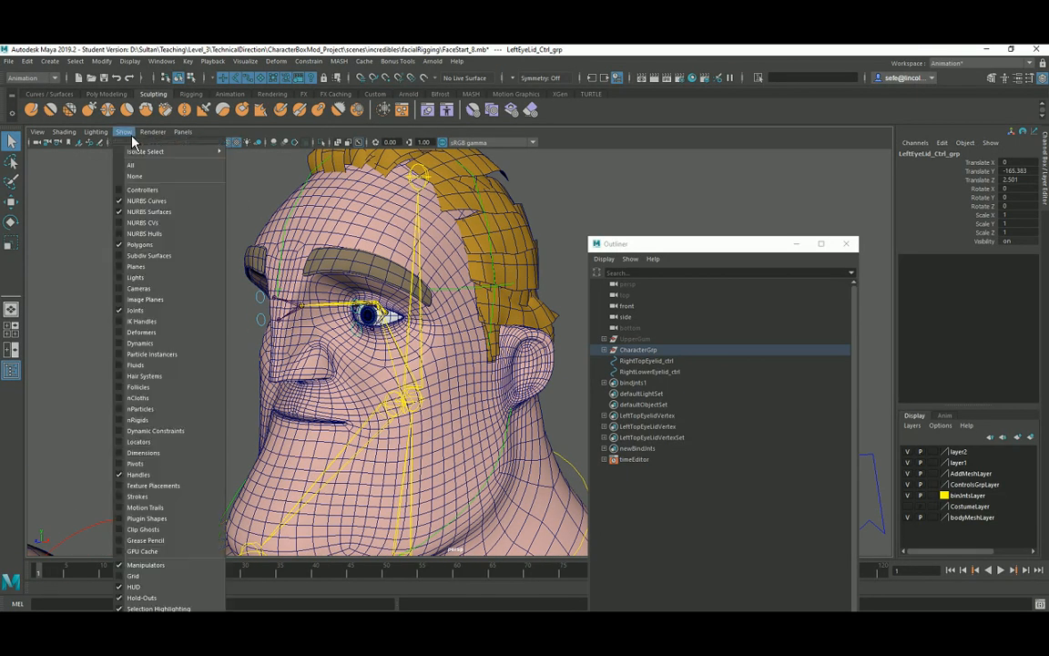
pyautogui.click(148, 286)
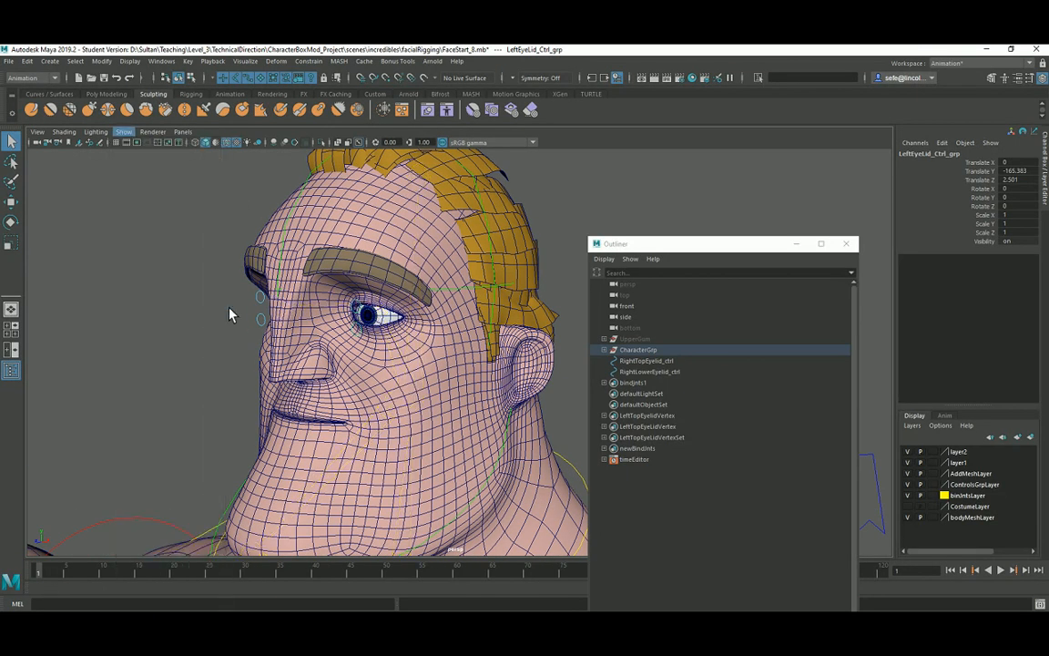
# Rotate Head_ctrl to test how the left eyelid controls follow the head, and undo the rotation.
pyautogui.click(490, 229)
pyautogui.press('e')
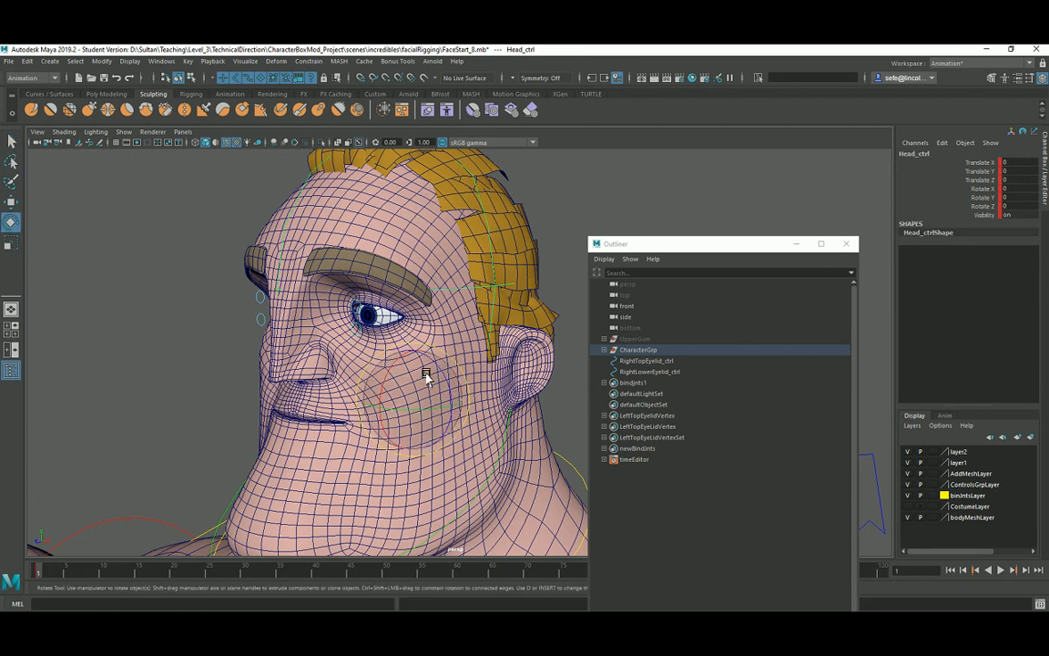
pyautogui.moveTo(427, 365); pyautogui.dragTo(418, 340)
pyautogui.hotkey('ctrl', 'z')
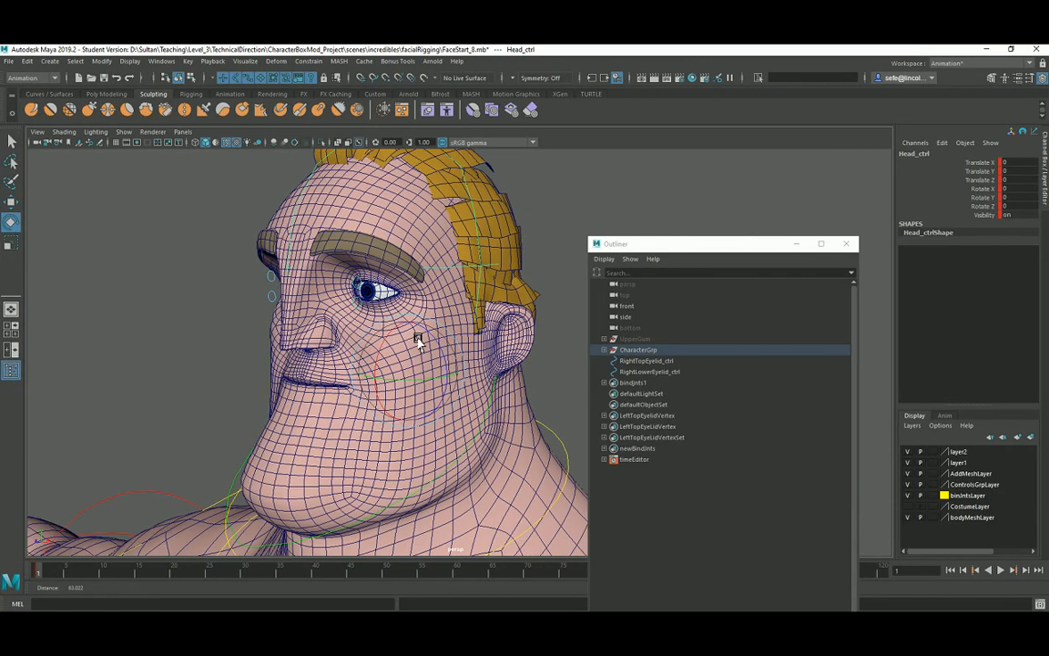
# Group RightTopEyelid_ctrl on its own and name the group RightTopEyelid_ctrl_grp.
pyautogui.click(645, 360)
pyautogui.keyDown('shift'); pyautogui.click(647, 371); pyautogui.keyUp('shift')
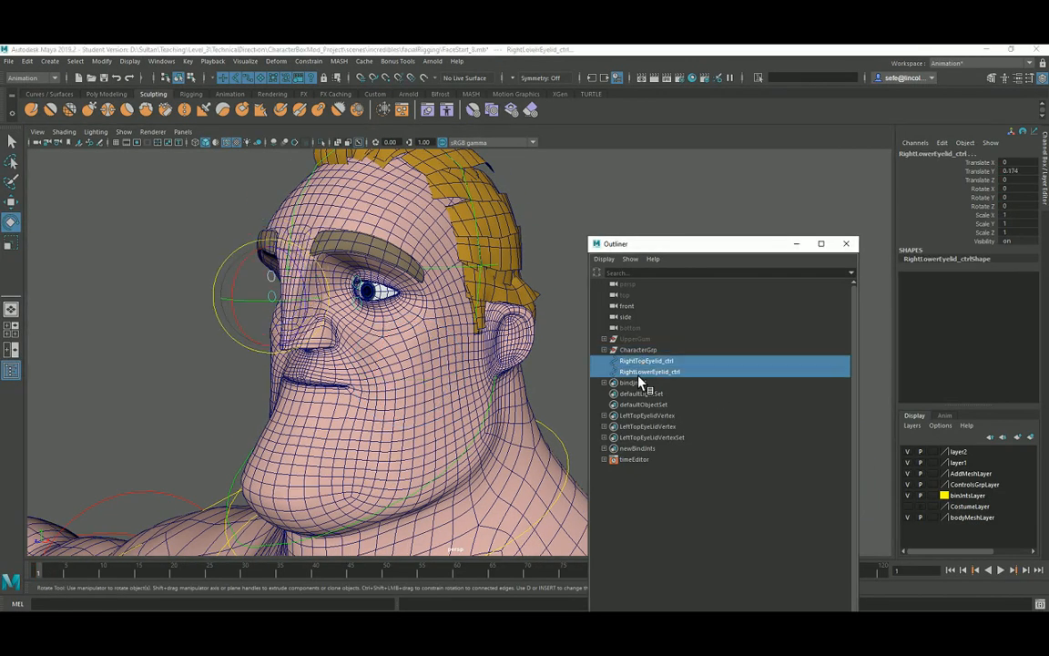
pyautogui.doubleClick(643, 362)
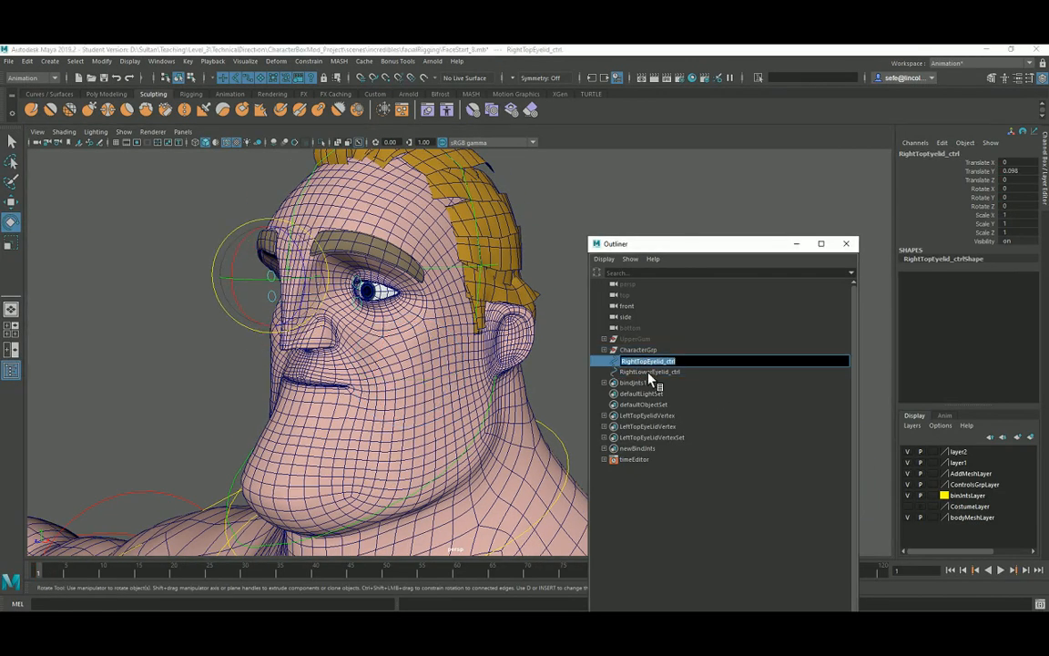
pyautogui.click(649, 373)
pyautogui.keyDown('shift'); pyautogui.click(650, 363); pyautogui.keyUp('shift')
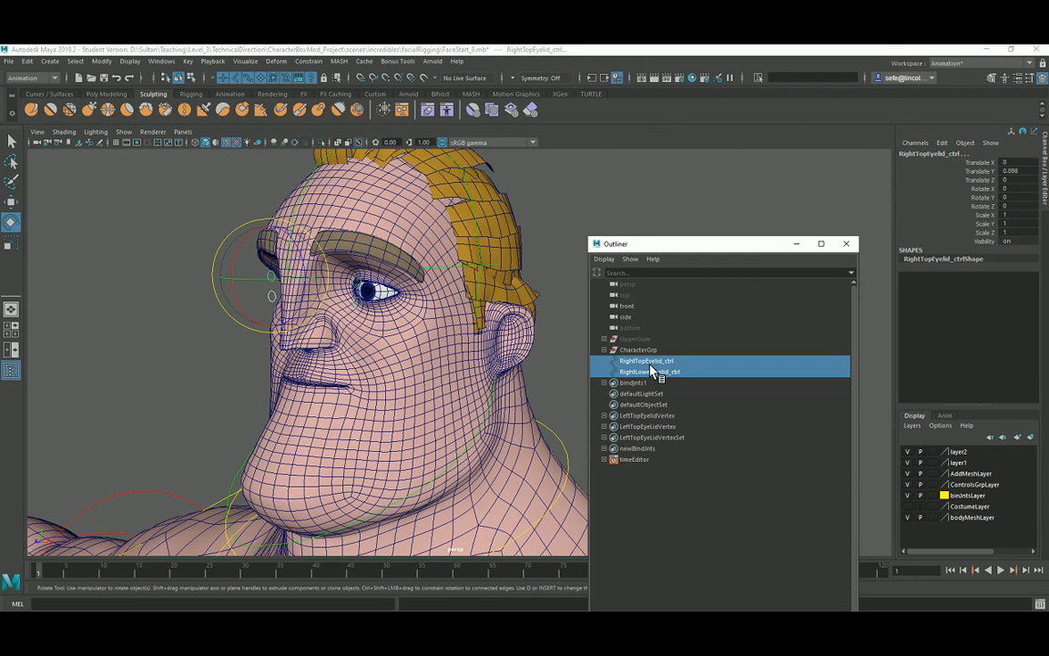
pyautogui.click(651, 365)
pyautogui.hotkey('ctrl', 'g')
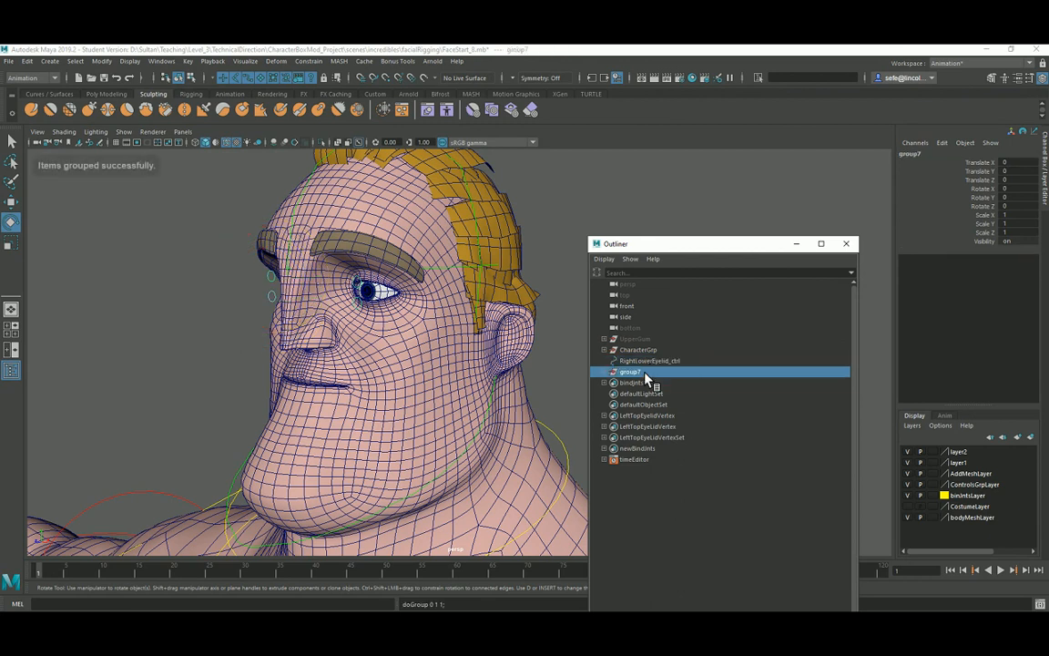
pyautogui.doubleClick(661, 372)
pyautogui.write('RightTopEyelid_ctrl')
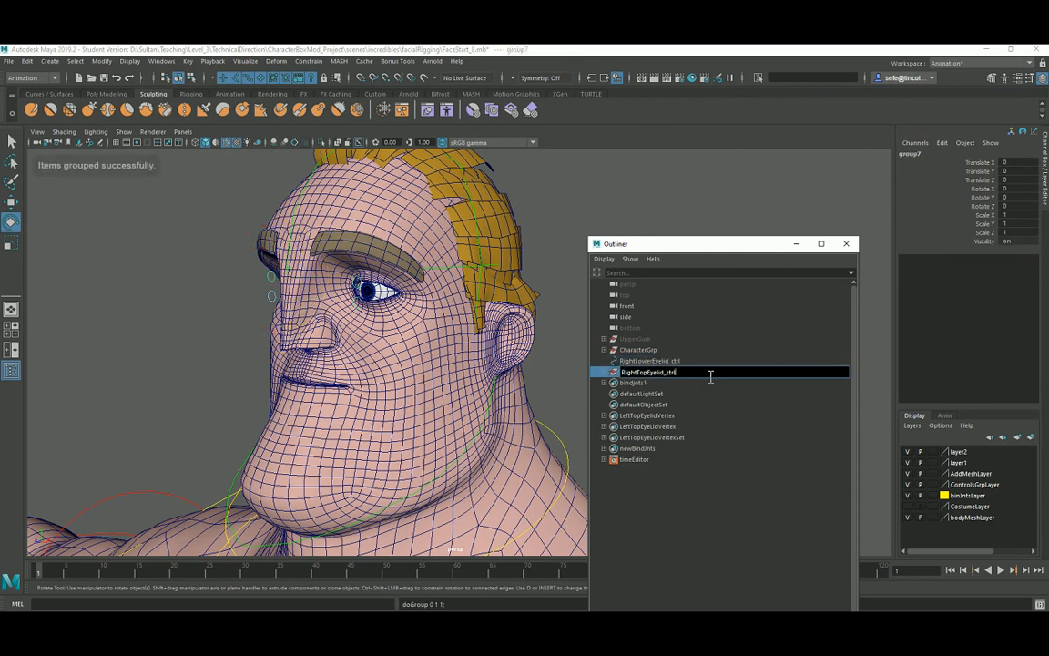
pyautogui.write('_grp')
pyautogui.press('Return')
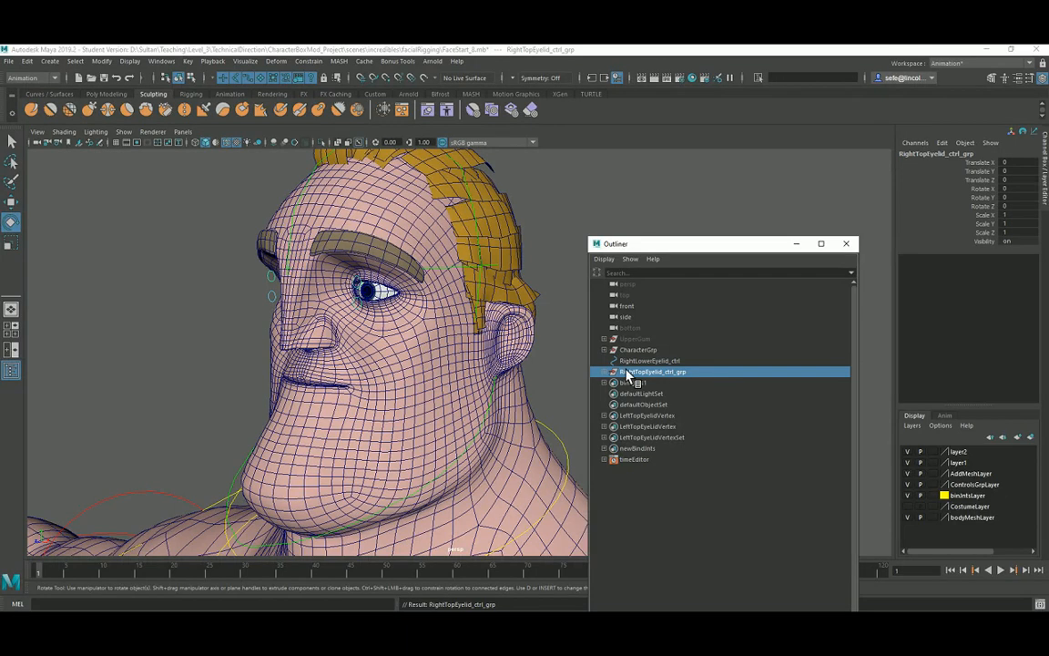
# Group RightLowerEyelid_ctrl on its own and name the group RightLowerEyelid_ctrl_grp.
pyautogui.doubleClick(652, 361)
pyautogui.hotkey('ctrl', 'c')
pyautogui.hotkey('ctrl', 'g')
pyautogui.doubleClick(659, 373)
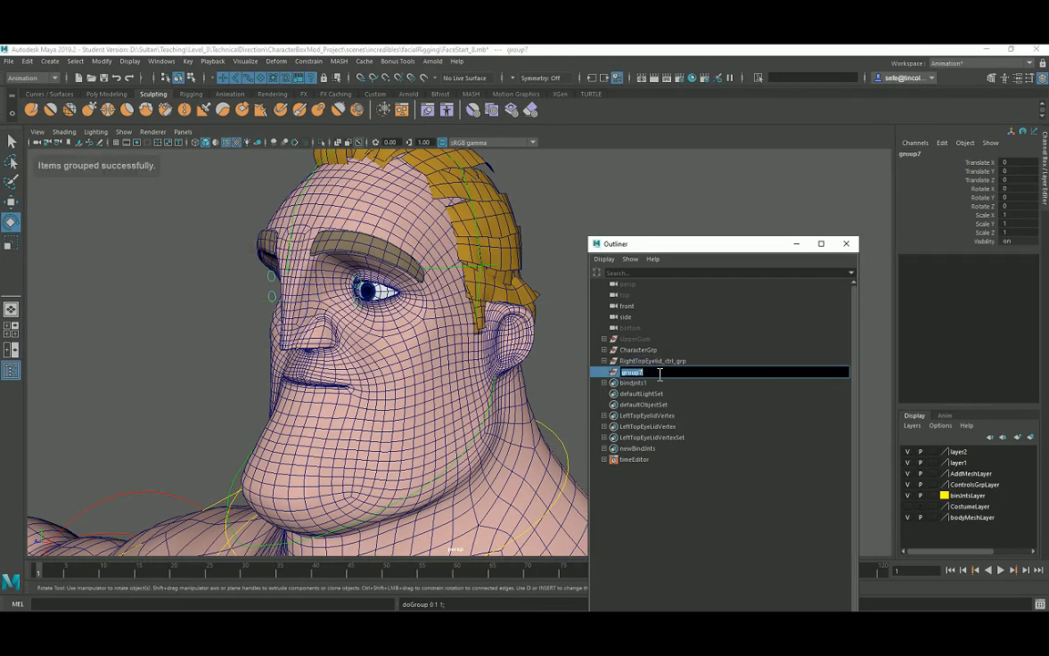
pyautogui.hotkey('ctrl', 'v')
pyautogui.write('_grp')
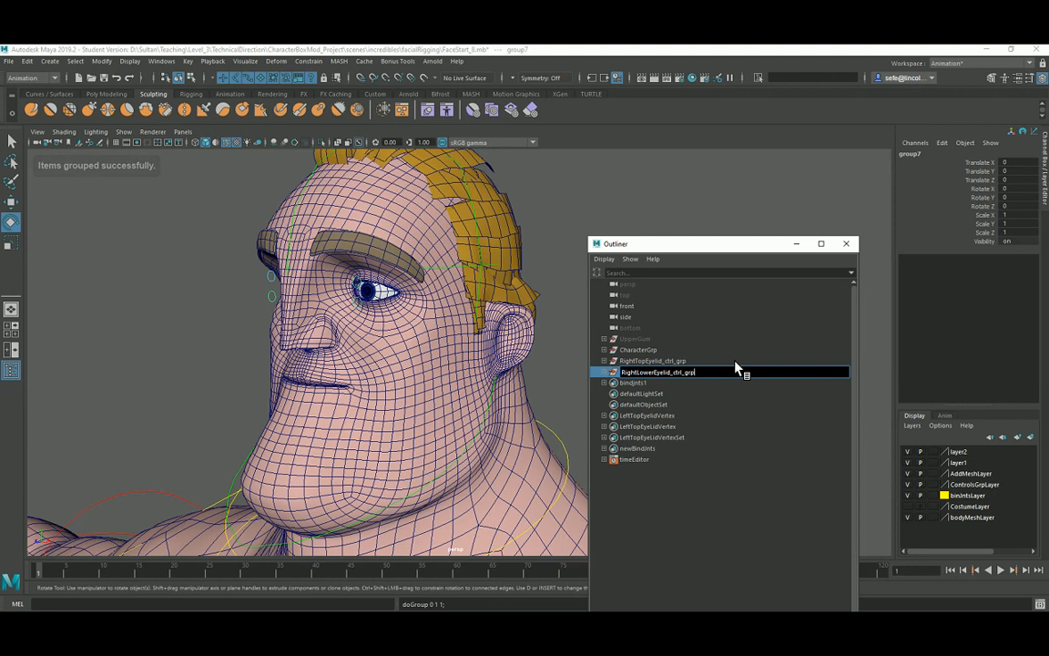
pyautogui.press('Return')
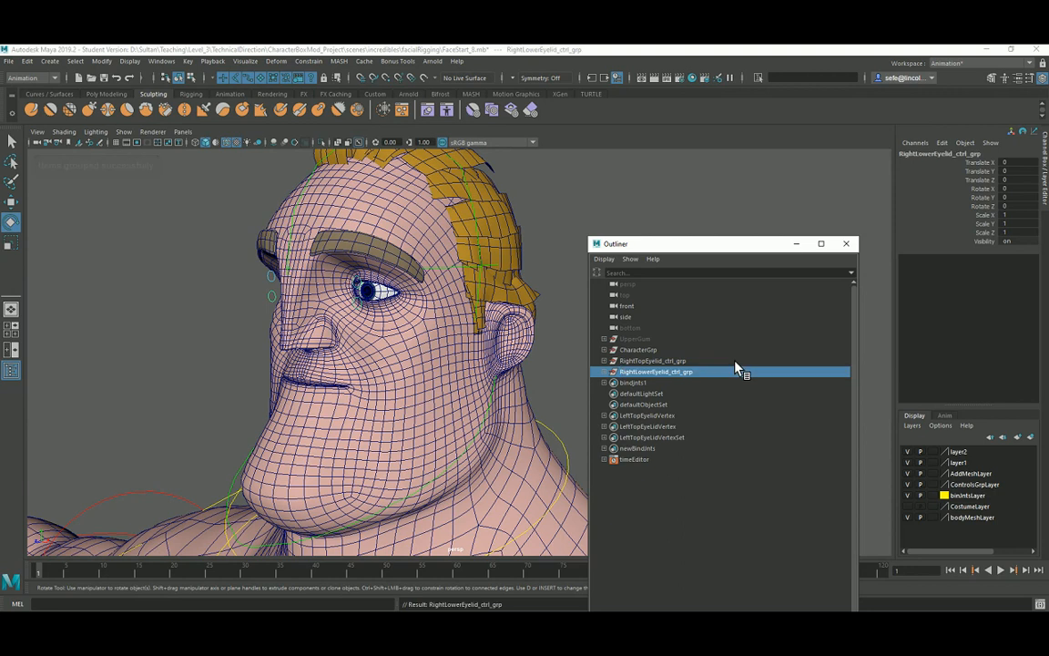
# Group RightTopEyelid_ctrl_grp and RightLowerEyelid_ctrl_grp together under one parent group.
pyautogui.click(107, 94)
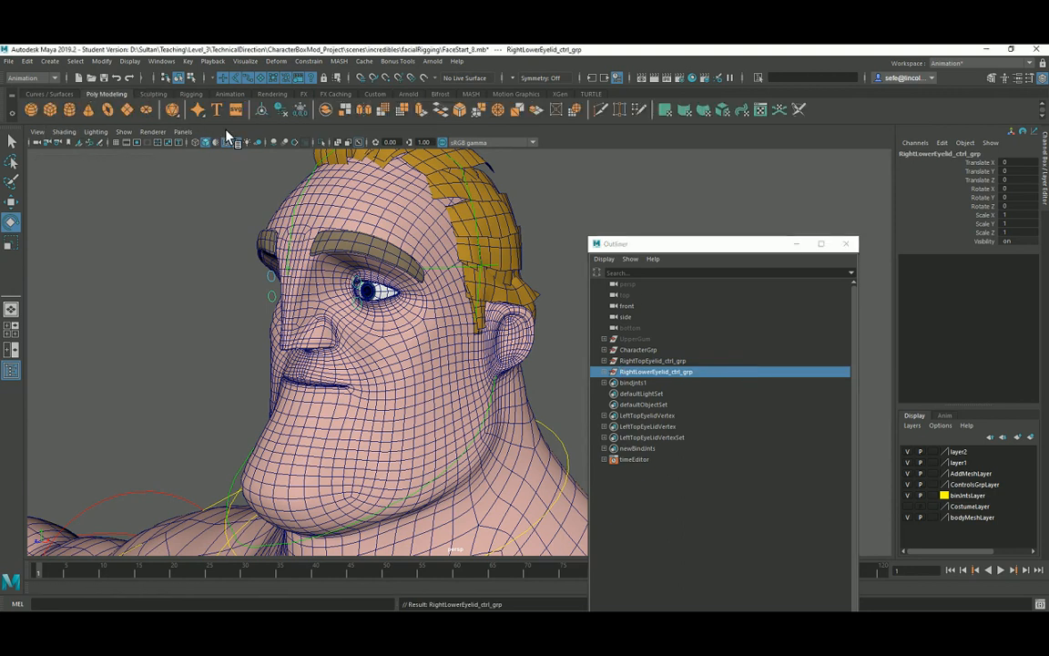
pyautogui.click(642, 360)
pyautogui.keyDown('alt'); pyautogui.moveTo(394, 255); pyautogui.dragTo(389, 272); pyautogui.keyUp('alt')
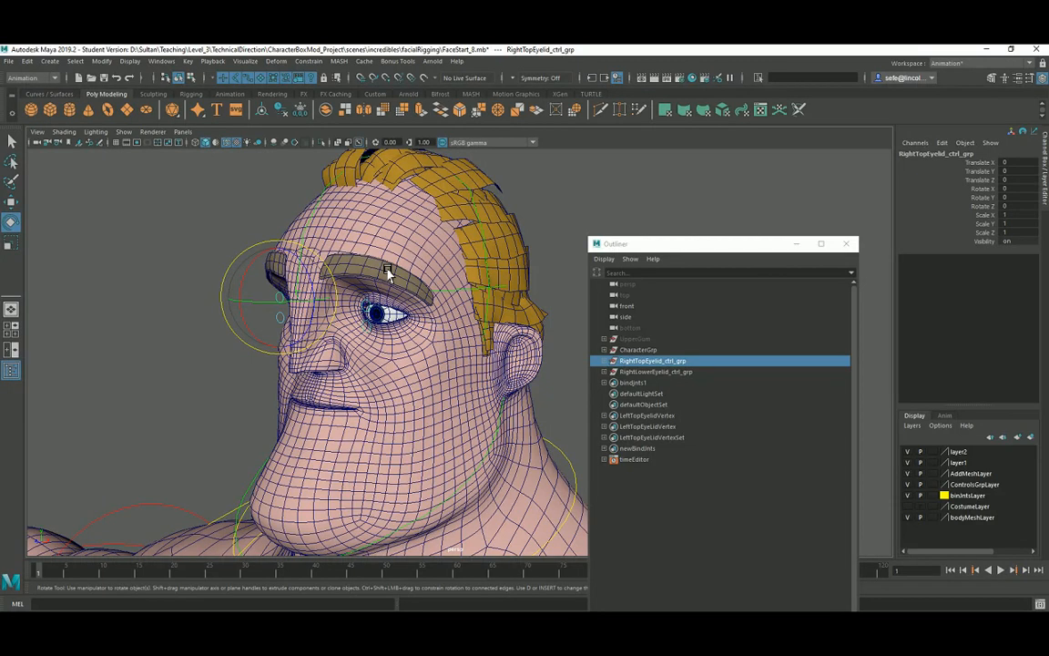
pyautogui.keyDown('alt'); pyautogui.moveTo(389, 272); pyautogui.dragTo(383, 346, button='right'); pyautogui.keyUp('alt')
pyautogui.keyDown('alt'); pyautogui.moveTo(383, 346); pyautogui.dragTo(438, 328); pyautogui.keyUp('alt')
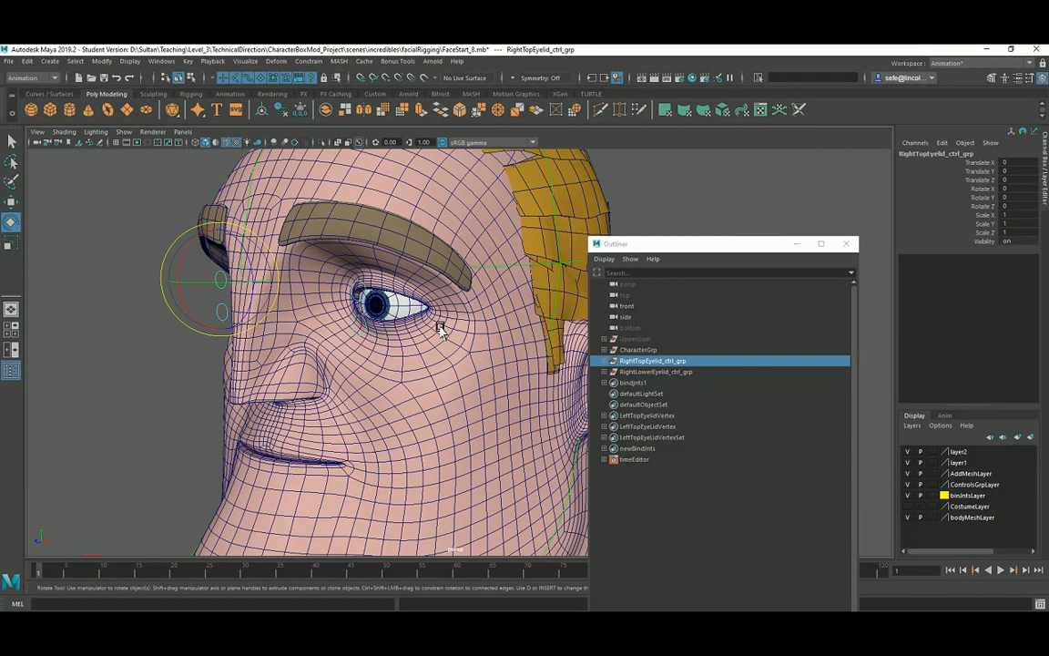
pyautogui.moveTo(648, 360); pyautogui.dragTo(646, 368, button='middle')
pyautogui.doubleClick(650, 363)
pyautogui.hotkey('ctrl', 'c')
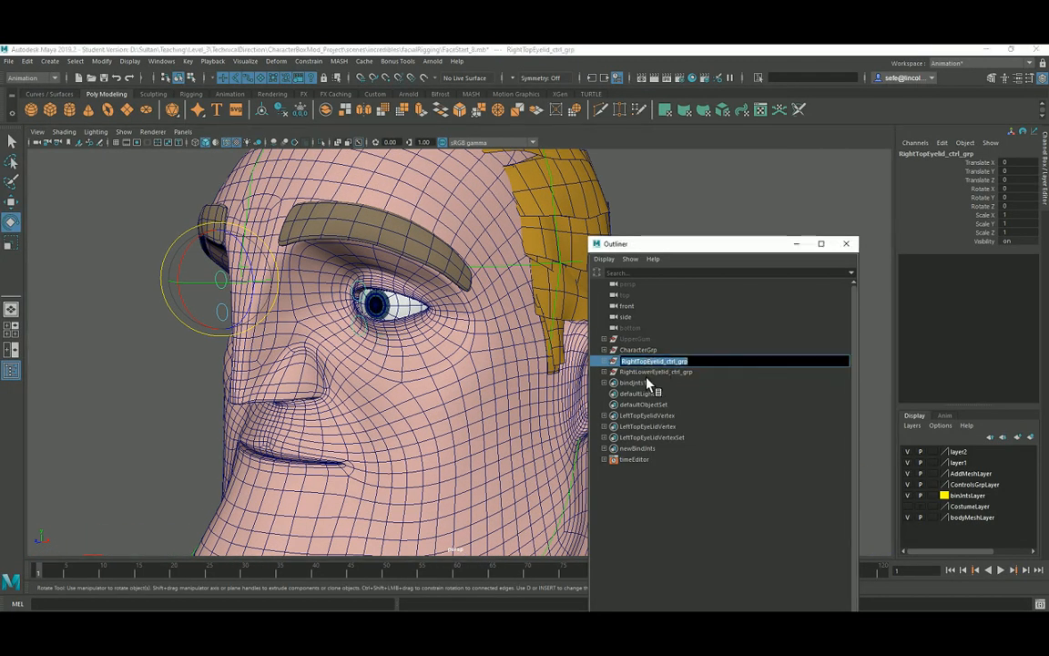
pyautogui.click(646, 373)
pyautogui.keyDown('shift'); pyautogui.click(642, 364); pyautogui.keyUp('shift')
pyautogui.hotkey('ctrl', 'g')
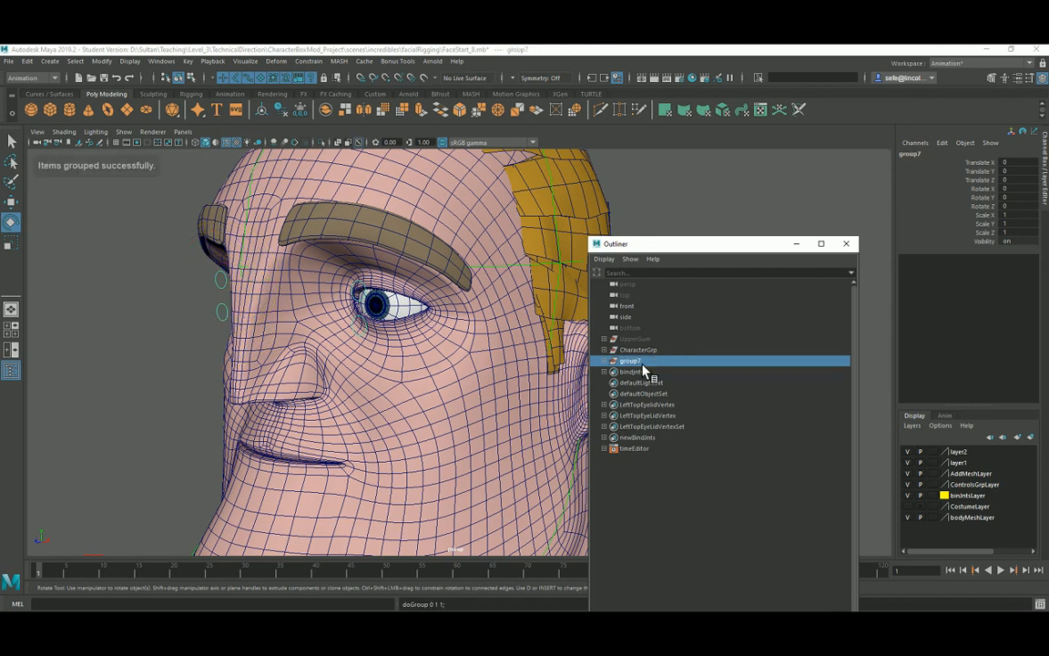
# Rename the new parent group of the right eyelid control groups RightEyelid_ctrl_grp.
pyautogui.doubleClick(646, 362)
pyautogui.hotkey('ctrl', 'v')
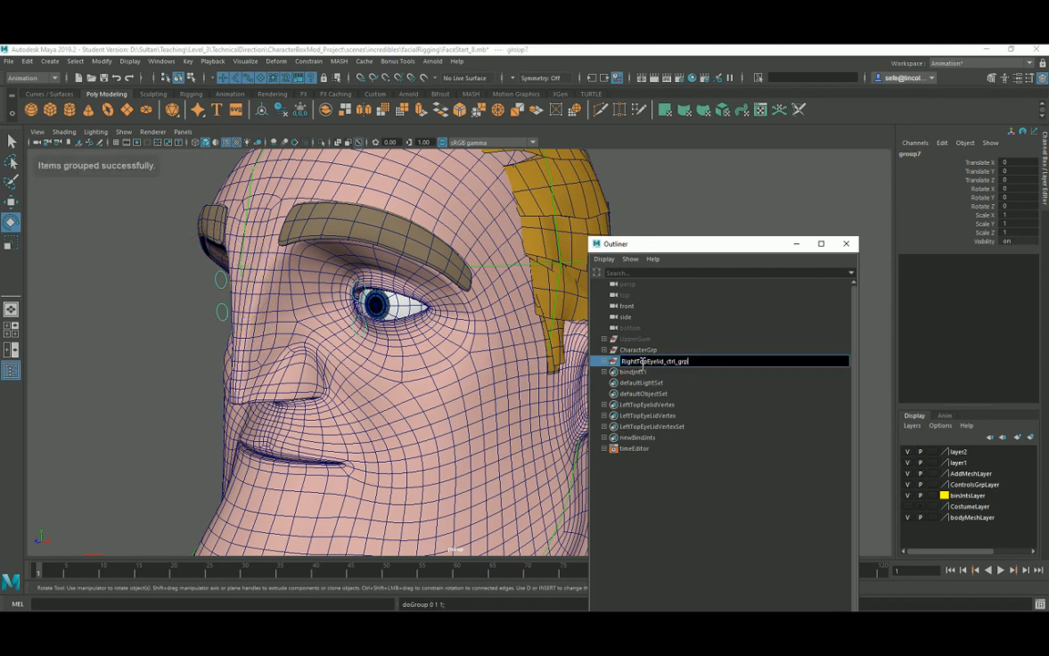
pyautogui.moveTo(636, 362); pyautogui.dragTo(648, 362)
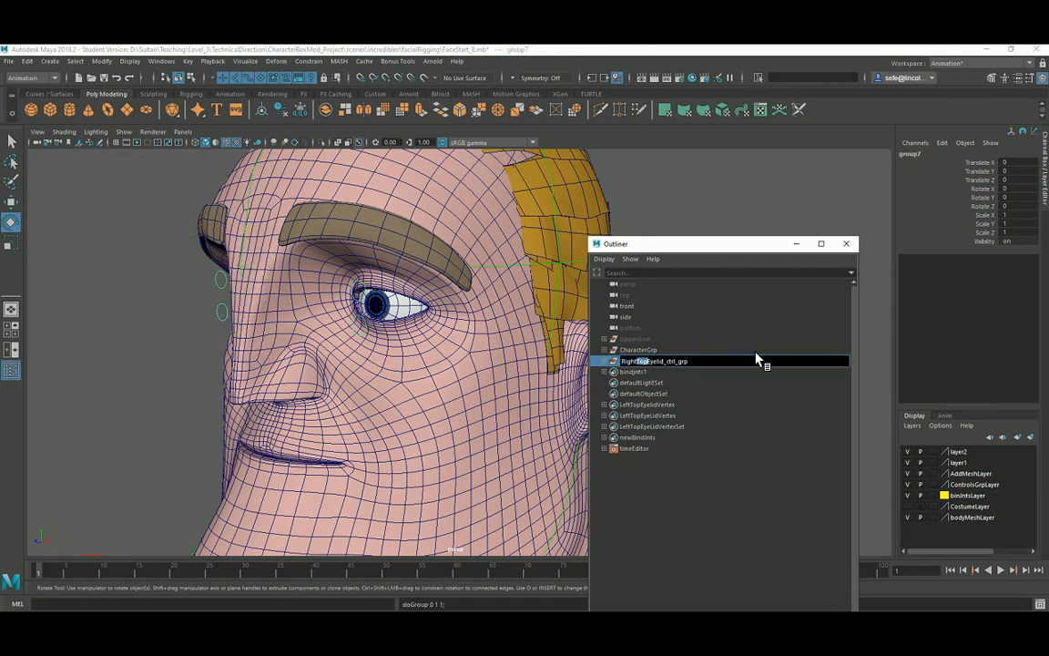
pyautogui.press('BackSpace')
pyautogui.press('Return')
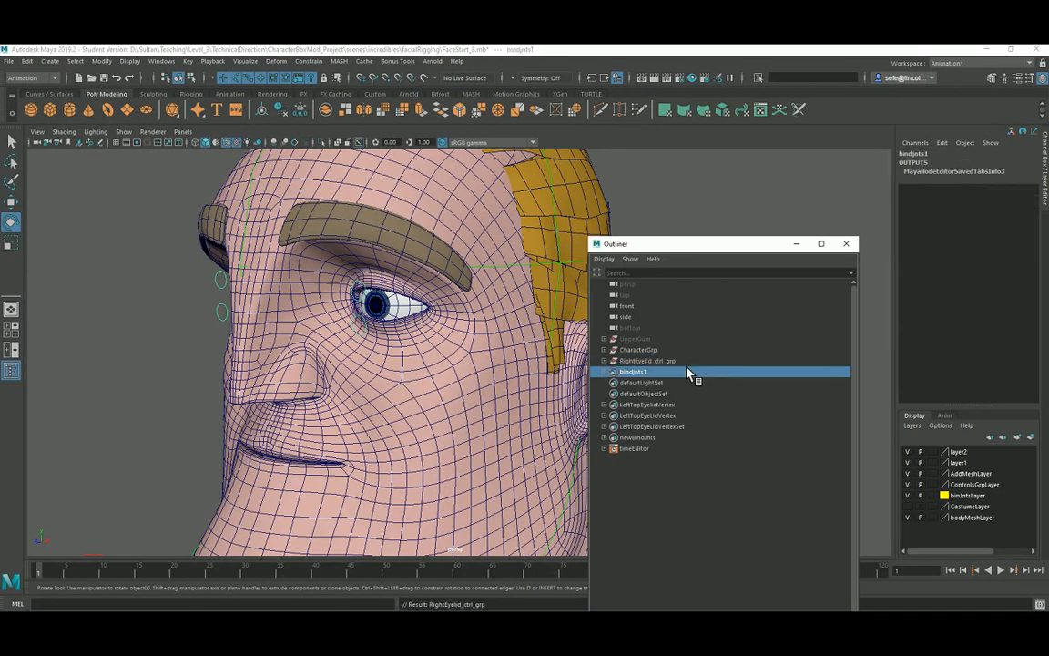
# With RightEyelid_ctrl_grp selected, show the joints and hide the polygons in the perspective view.
pyautogui.keyDown('alt'); pyautogui.moveTo(480, 356); pyautogui.dragTo(237, 307); pyautogui.keyUp('alt')
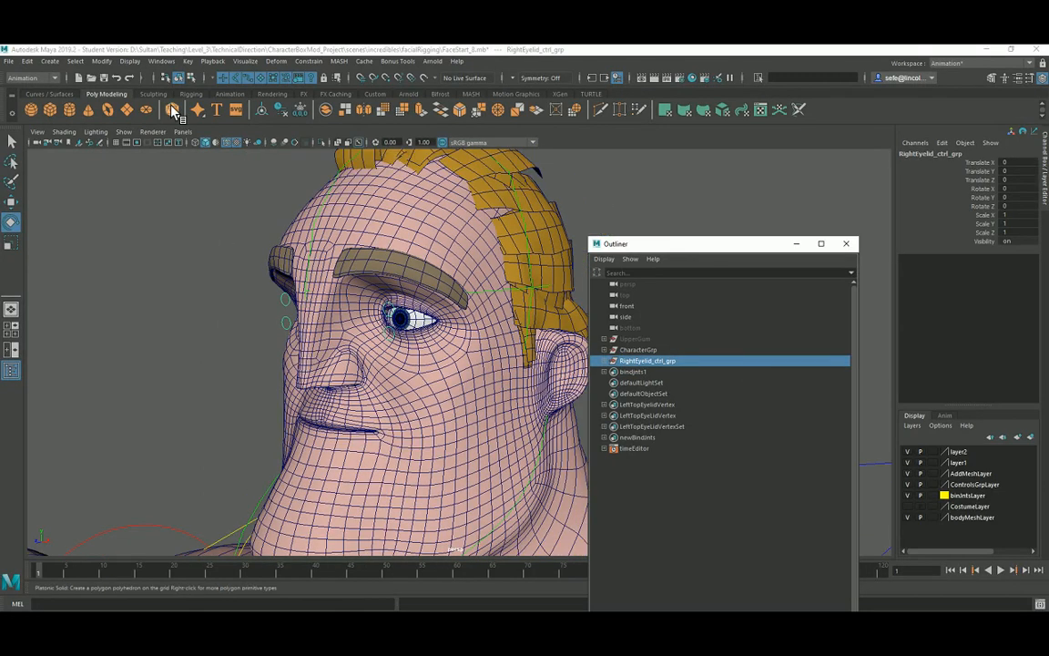
pyautogui.click(124, 131)
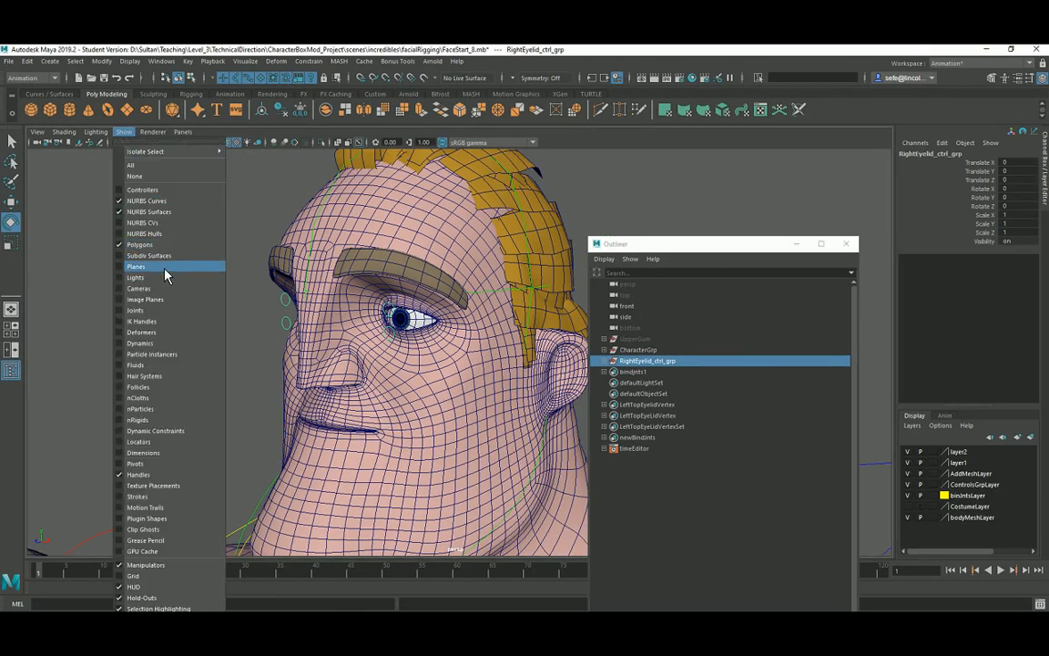
pyautogui.click(157, 309)
pyautogui.keyDown('alt'); pyautogui.moveTo(329, 326); pyautogui.dragTo(145, 300); pyautogui.keyUp('alt')
pyautogui.click(11, 202)
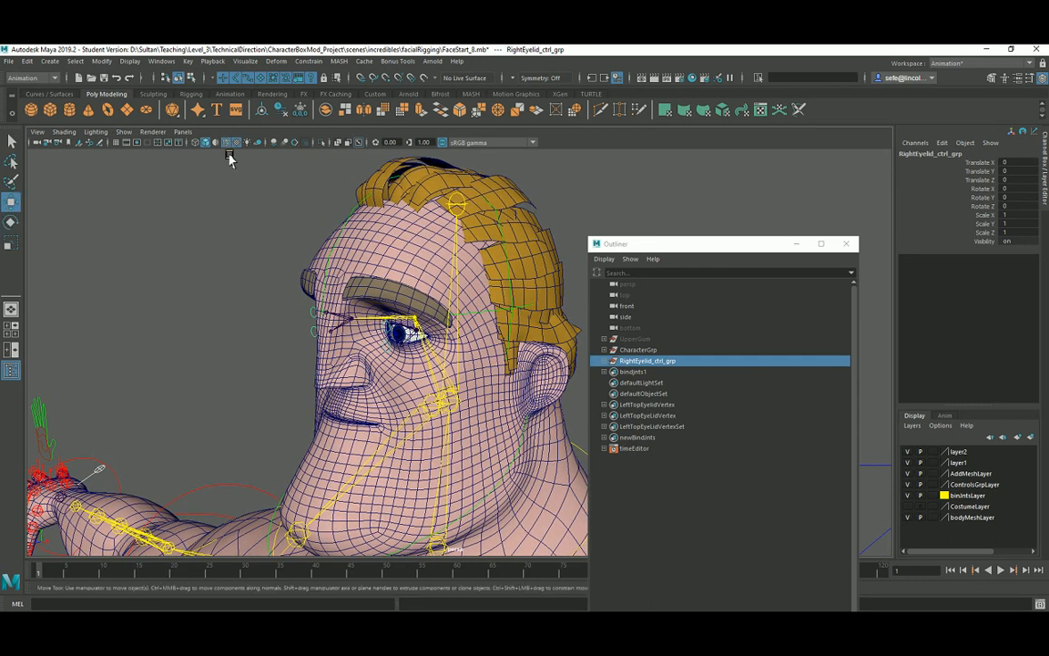
pyautogui.click(124, 131)
pyautogui.click(180, 246)
pyautogui.keyDown('alt'); pyautogui.moveTo(335, 292); pyautogui.dragTo(356, 322); pyautogui.keyUp('alt')
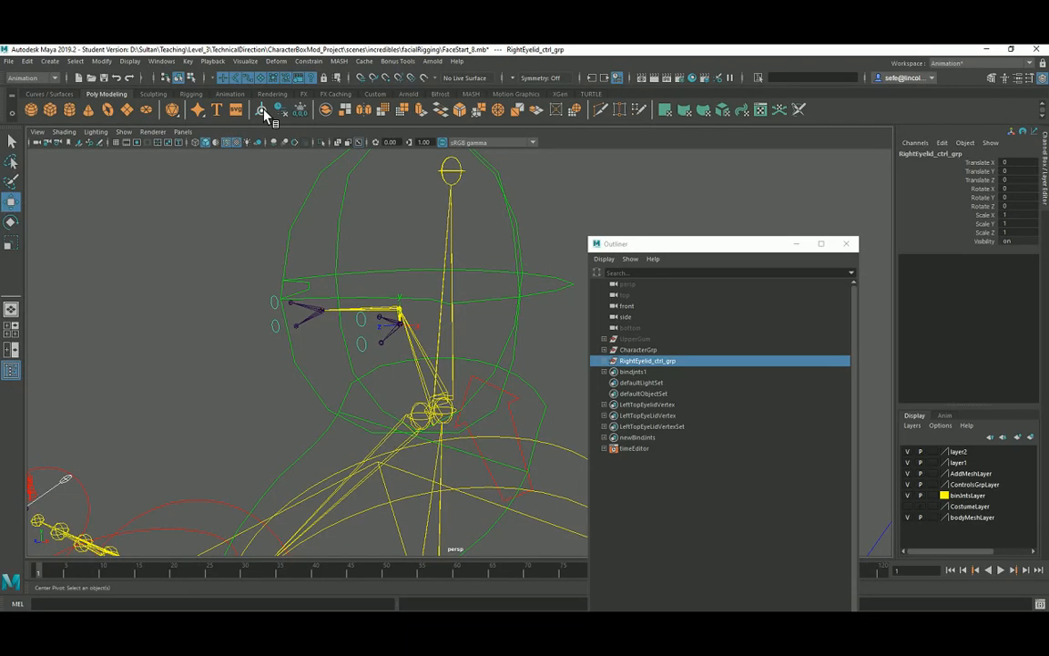
# Center the pivot of RightEyelid_ctrl_grp and move it with point snapping onto the head joint at the skull's base.
pyautogui.keyDown('alt'); pyautogui.moveTo(330, 264); pyautogui.dragTo(306, 273); pyautogui.keyUp('alt')
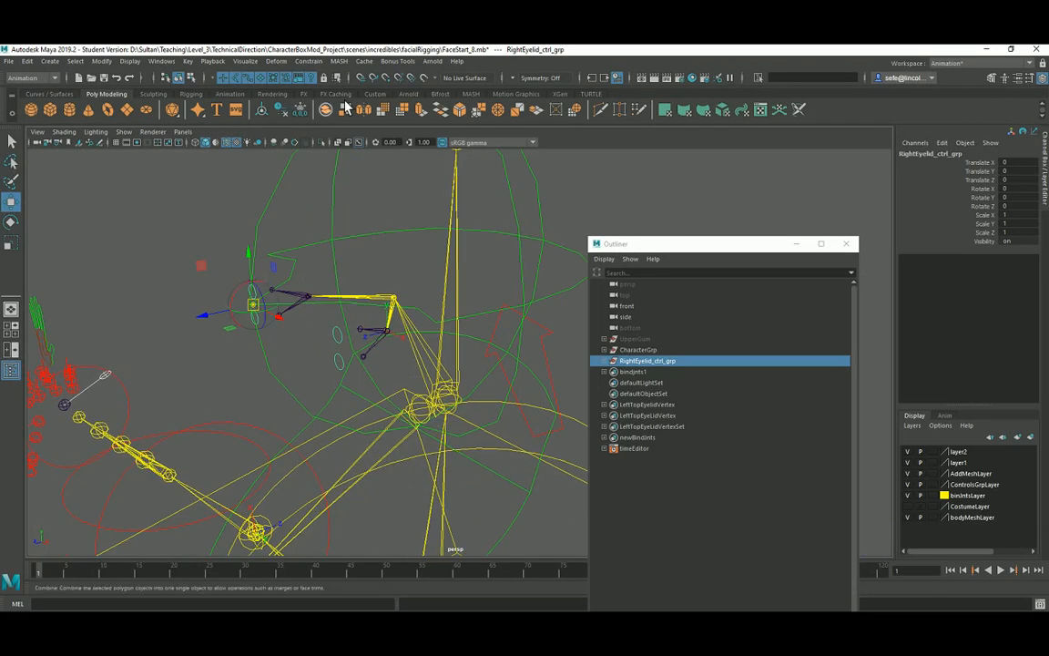
pyautogui.click(386, 77)
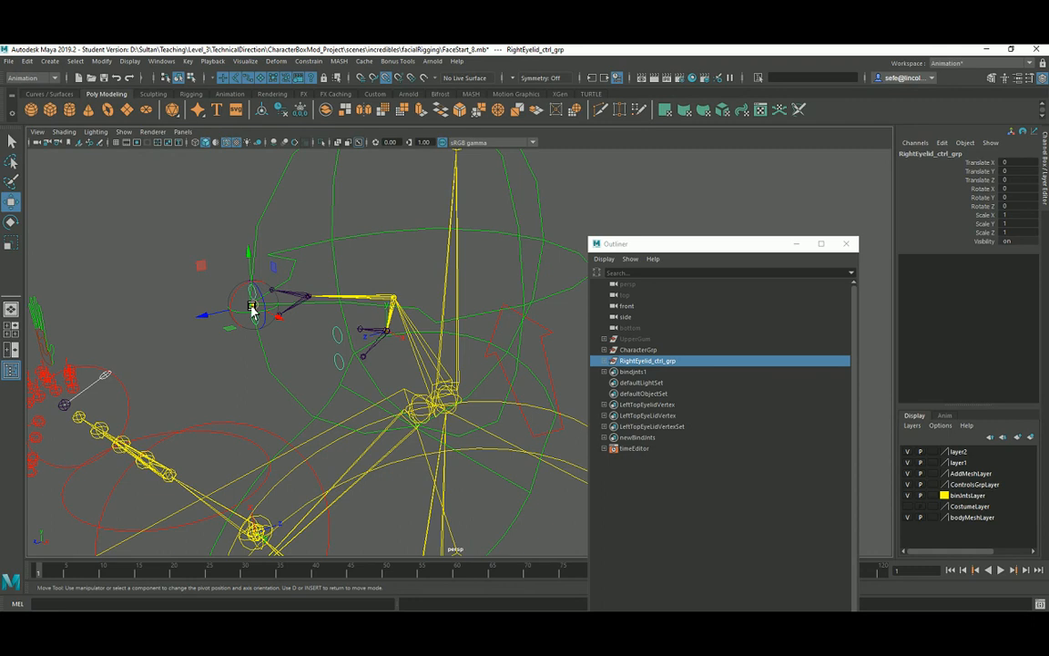
pyautogui.moveTo(253, 304); pyautogui.dragTo(443, 387)
pyautogui.keyDown('alt'); pyautogui.moveTo(437, 383); pyautogui.dragTo(407, 358); pyautogui.keyUp('alt')
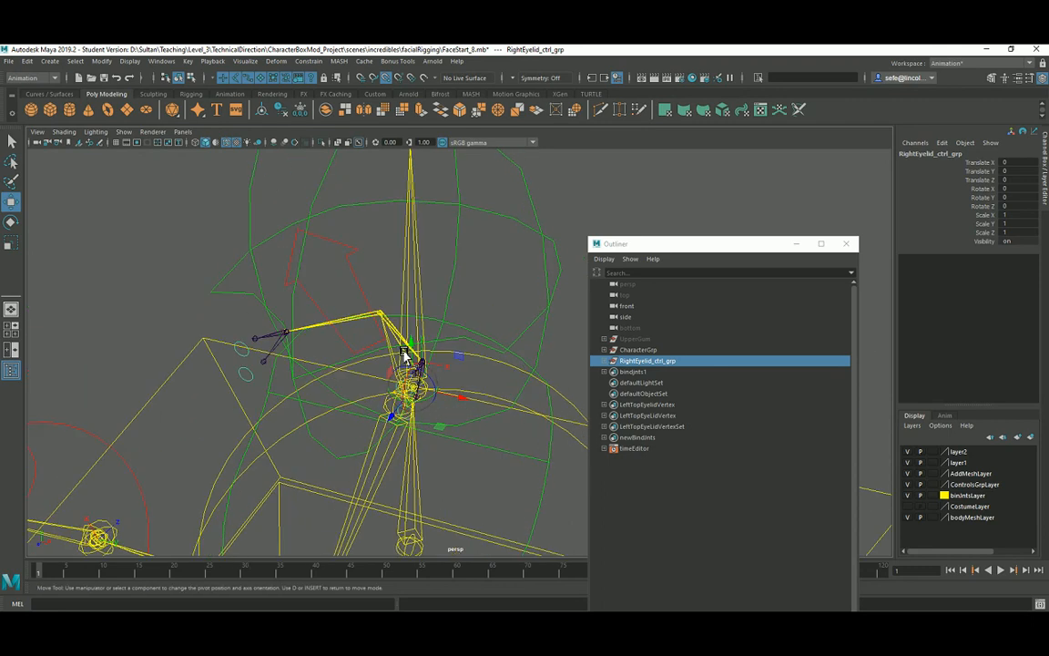
pyautogui.keyDown('alt'); pyautogui.moveTo(407, 358); pyautogui.dragTo(517, 405, button='right'); pyautogui.keyUp('alt')
pyautogui.keyDown('alt'); pyautogui.moveTo(517, 405); pyautogui.dragTo(505, 475); pyautogui.keyUp('alt')
pyautogui.keyDown('alt'); pyautogui.moveTo(505, 475); pyautogui.dragTo(521, 482, button='right'); pyautogui.keyUp('alt')
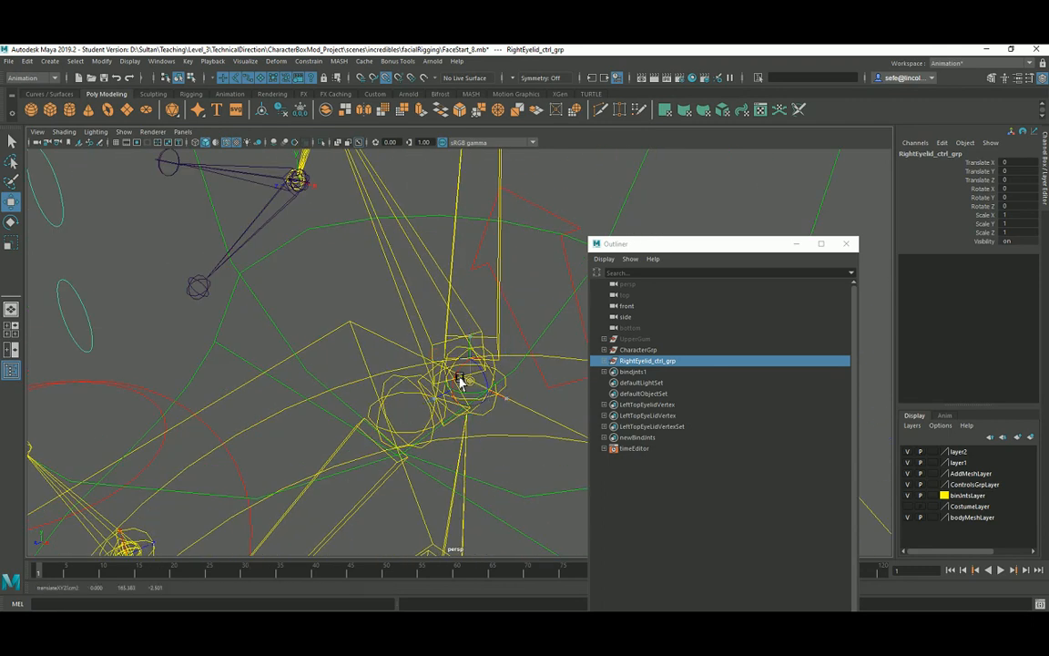
pyautogui.keyDown('alt'); pyautogui.moveTo(458, 399); pyautogui.dragTo(411, 357, button='right'); pyautogui.keyUp('alt')
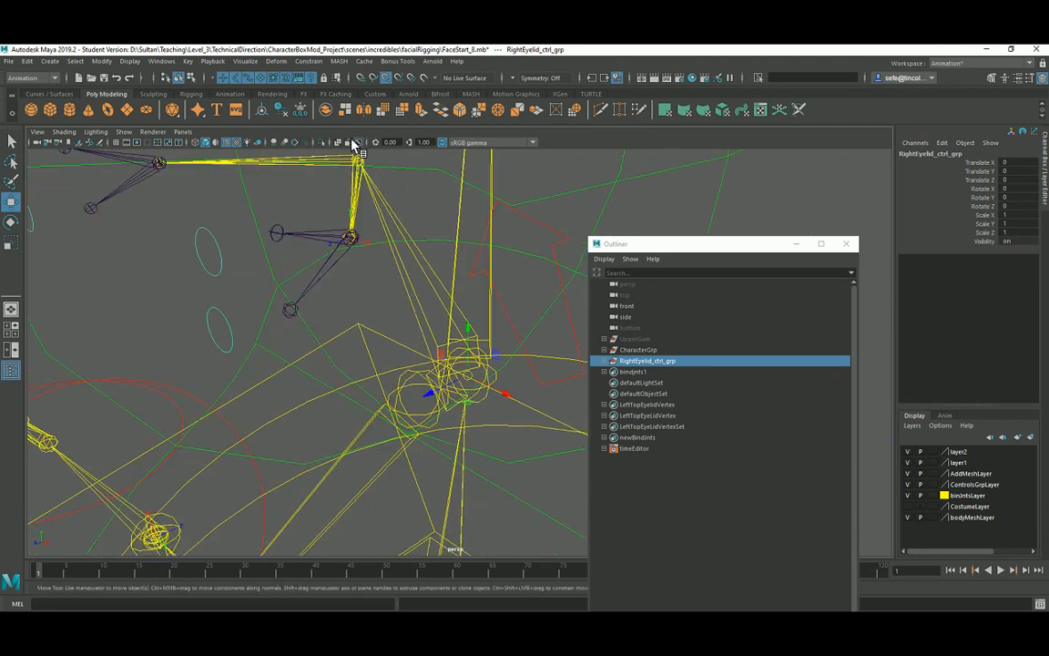
# Parent RightEyelid_ctrl_grp under the green head control curve, Head_ctrl.
pyautogui.keyDown('alt'); pyautogui.moveTo(346, 229); pyautogui.dragTo(346, 276); pyautogui.keyUp('alt')
pyautogui.click(390, 248)
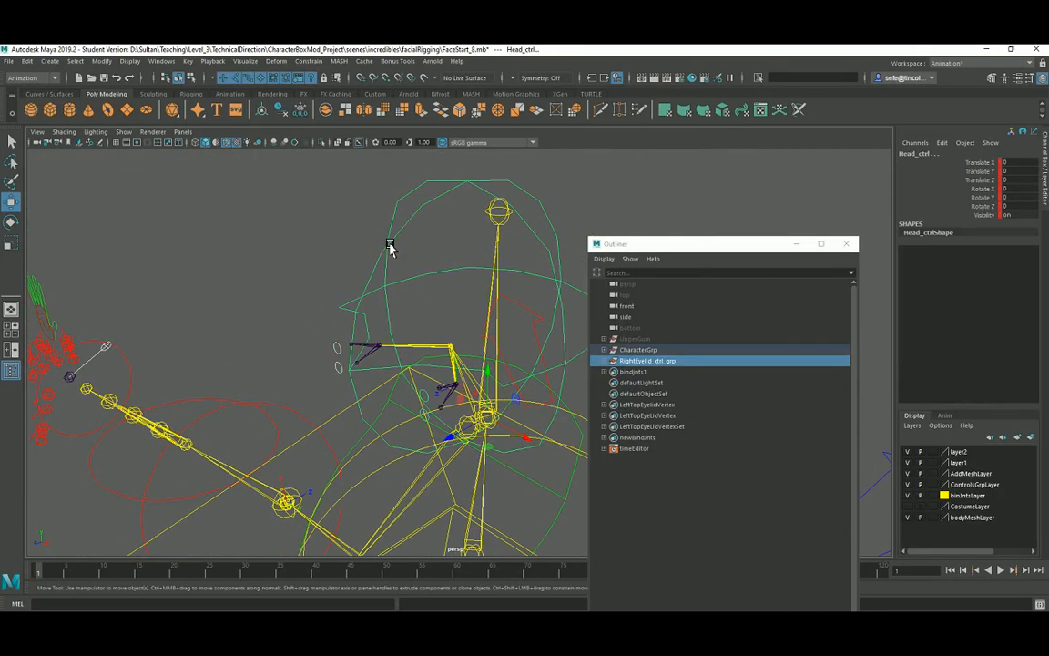
pyautogui.press('p')
pyautogui.keyDown('alt'); pyautogui.moveTo(390, 249); pyautogui.dragTo(381, 288); pyautogui.keyUp('alt')
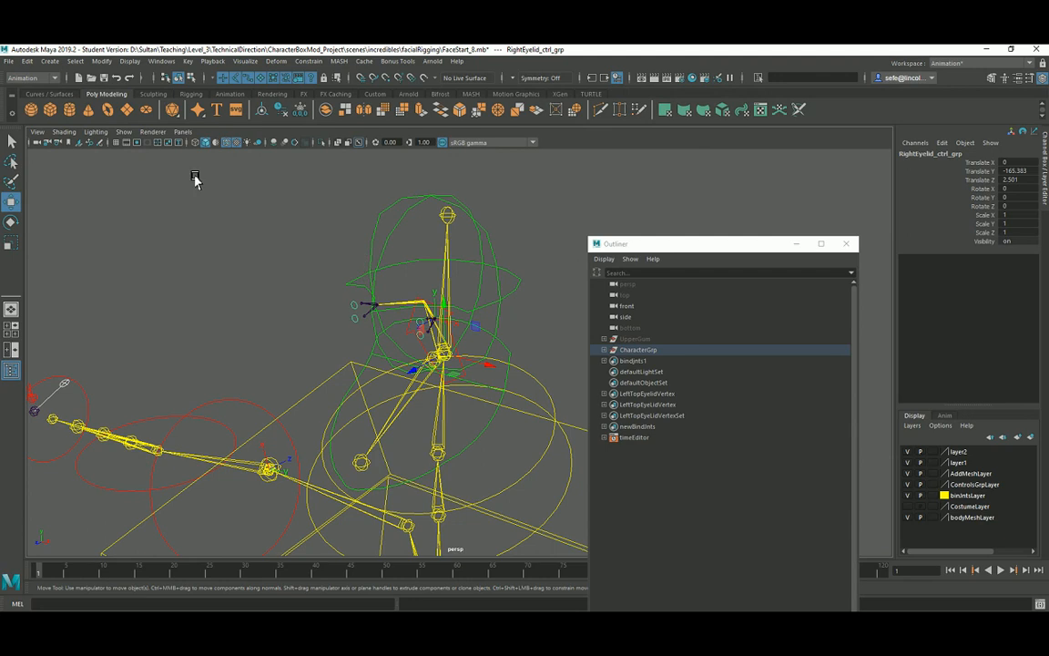
# Show polygons again in the perspective view and move the Outliner aside to clear the view of the face.
pyautogui.click(124, 131)
pyautogui.click(171, 243)
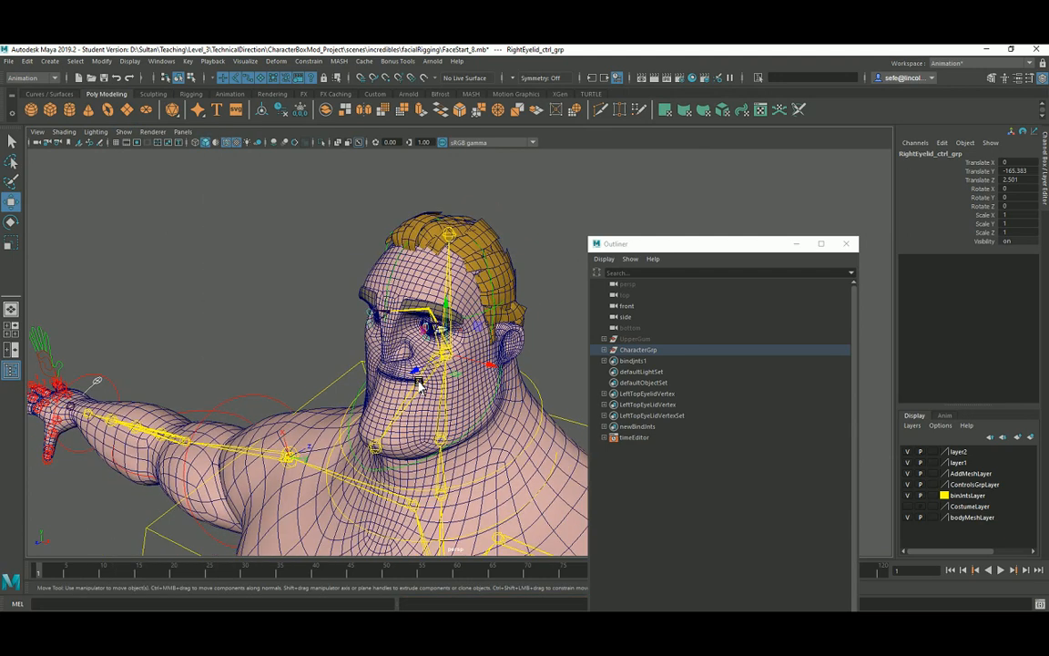
pyautogui.keyDown('alt'); pyautogui.moveTo(419, 385); pyautogui.dragTo(401, 264); pyautogui.keyUp('alt')
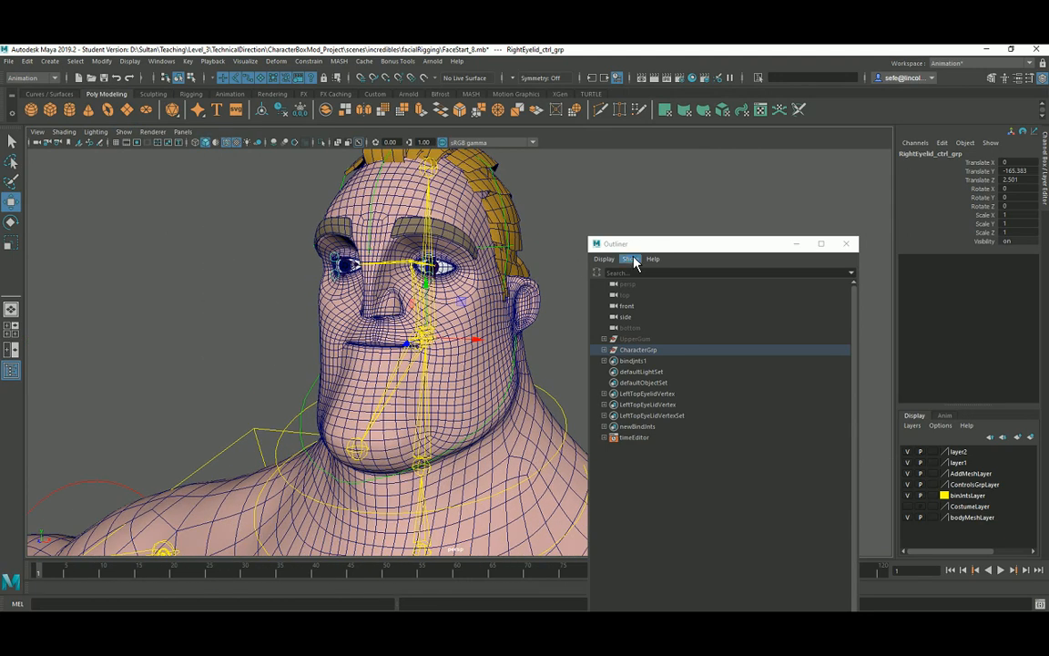
pyautogui.moveTo(656, 246); pyautogui.dragTo(811, 235)
pyautogui.keyDown('alt'); pyautogui.moveTo(372, 308); pyautogui.dragTo(399, 313); pyautogui.keyUp('alt')
pyautogui.keyDown('alt'); pyautogui.moveTo(400, 314); pyautogui.dragTo(406, 353, button='right'); pyautogui.keyUp('alt')
pyautogui.keyDown('alt'); pyautogui.moveTo(407, 353); pyautogui.dragTo(412, 362, button='middle'); pyautogui.keyUp('alt')
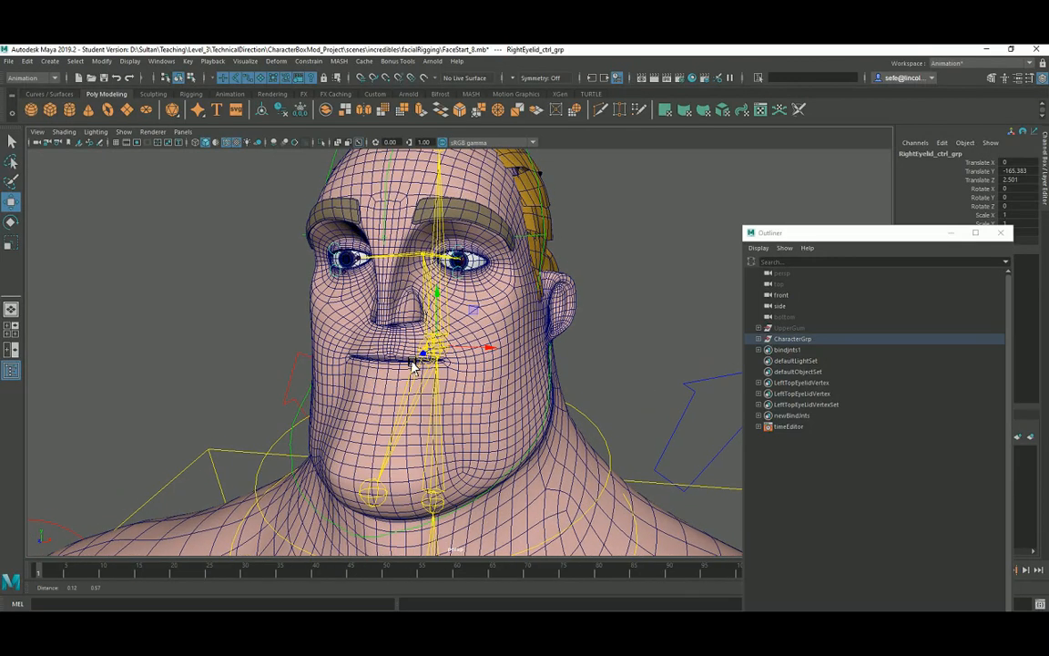
pyautogui.keyDown('alt'); pyautogui.moveTo(413, 364); pyautogui.dragTo(391, 286); pyautogui.keyUp('alt')
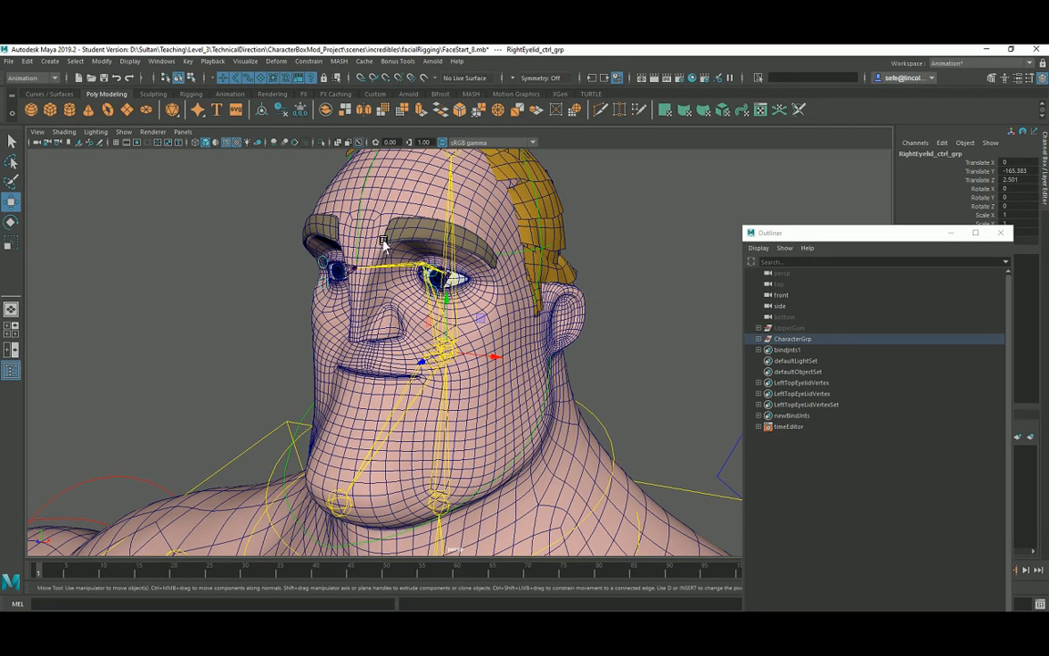
pyautogui.keyDown('alt'); pyautogui.moveTo(382, 244); pyautogui.dragTo(381, 326); pyautogui.keyUp('alt')
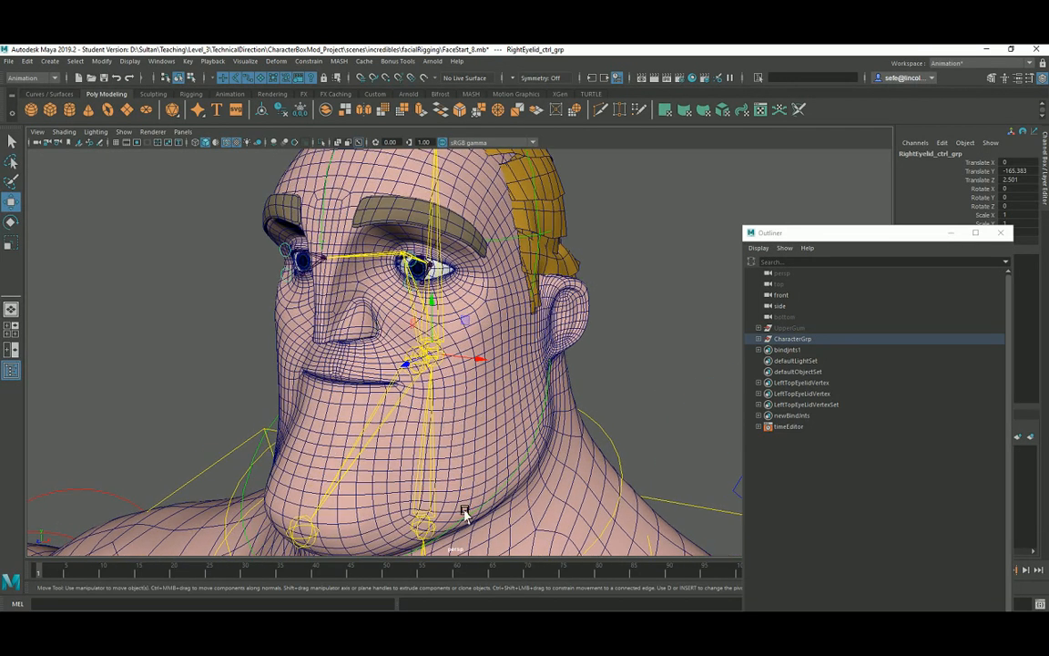
pyautogui.keyDown('alt'); pyautogui.moveTo(464, 515); pyautogui.dragTo(437, 510); pyautogui.keyUp('alt')
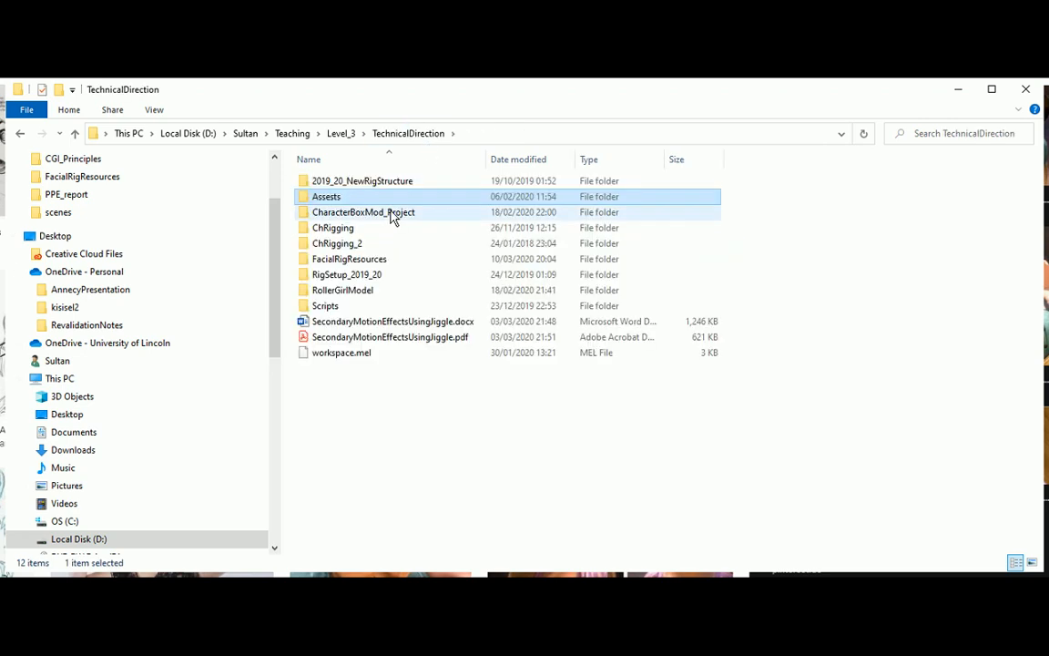
# In File Explorer, look through the FacialRigResources folder and return to the TechnicalDirection folder.
pyautogui.click(337, 134)
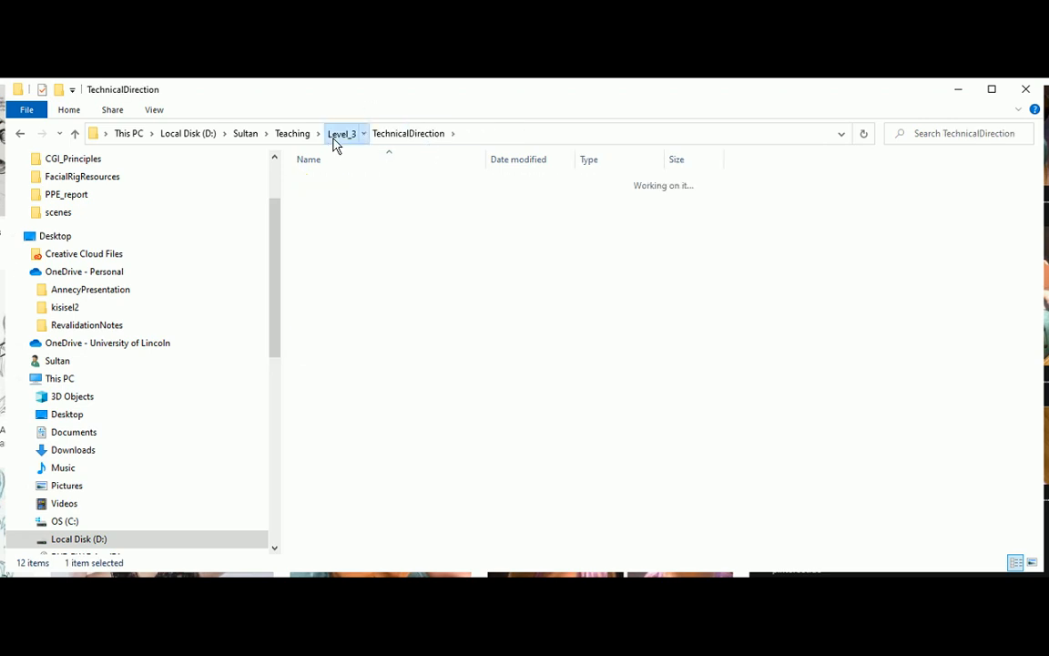
pyautogui.doubleClick(356, 248)
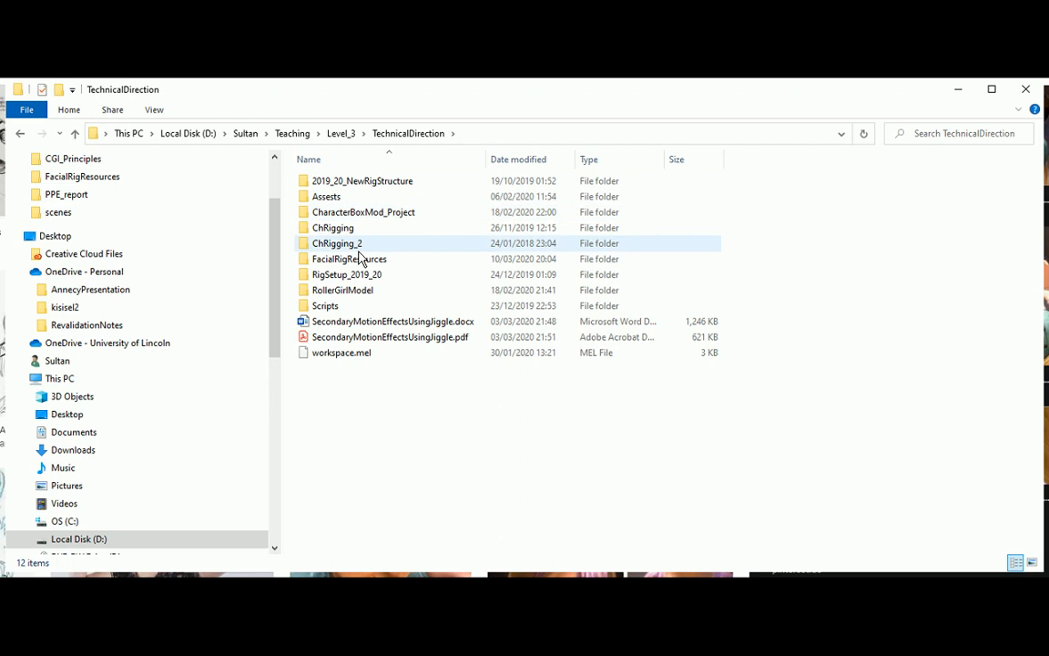
pyautogui.doubleClick(358, 259)
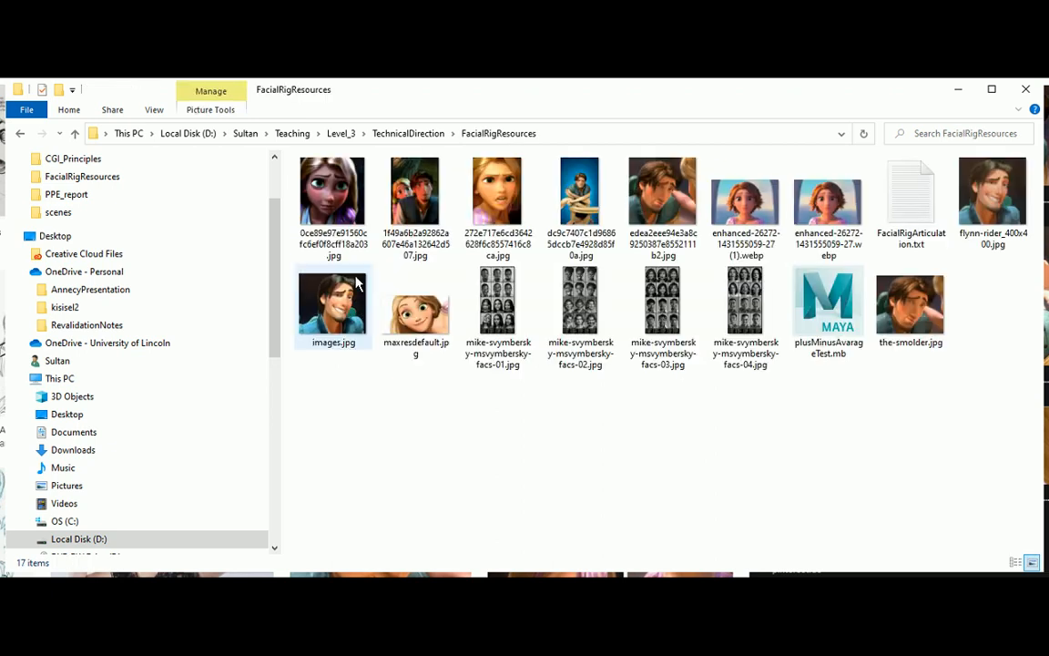
pyautogui.click(442, 137)
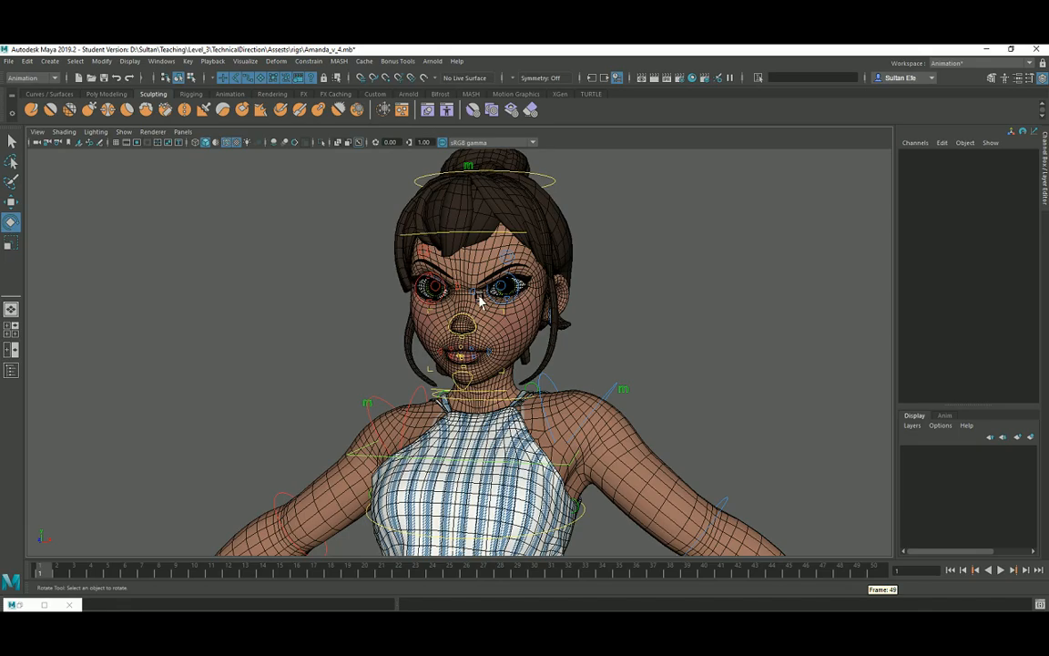
# In Maya's Amanda_v_4.mb scene, raise the inner brow controls, the left to Translate Y -0.182 and the right to Translate Y -0.36.
pyautogui.keyDown('alt'); pyautogui.moveTo(601, 316); pyautogui.dragTo(487, 293); pyautogui.keyUp('alt')
pyautogui.click(416, 329)
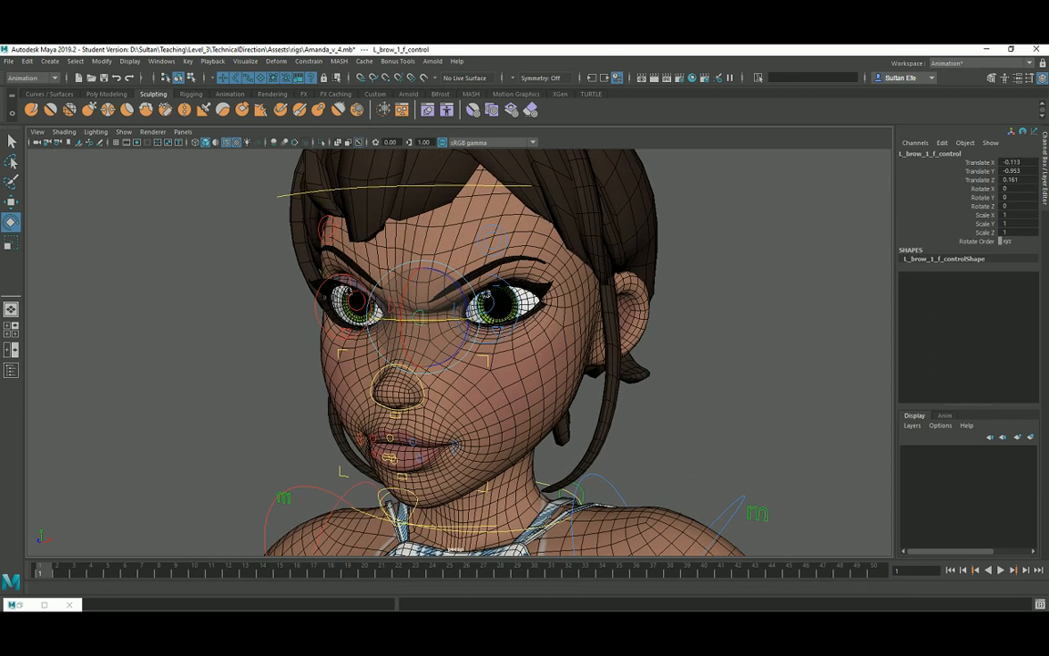
pyautogui.click(11, 201)
pyautogui.keyDown('alt'); pyautogui.moveTo(340, 340); pyautogui.dragTo(425, 266); pyautogui.keyUp('alt')
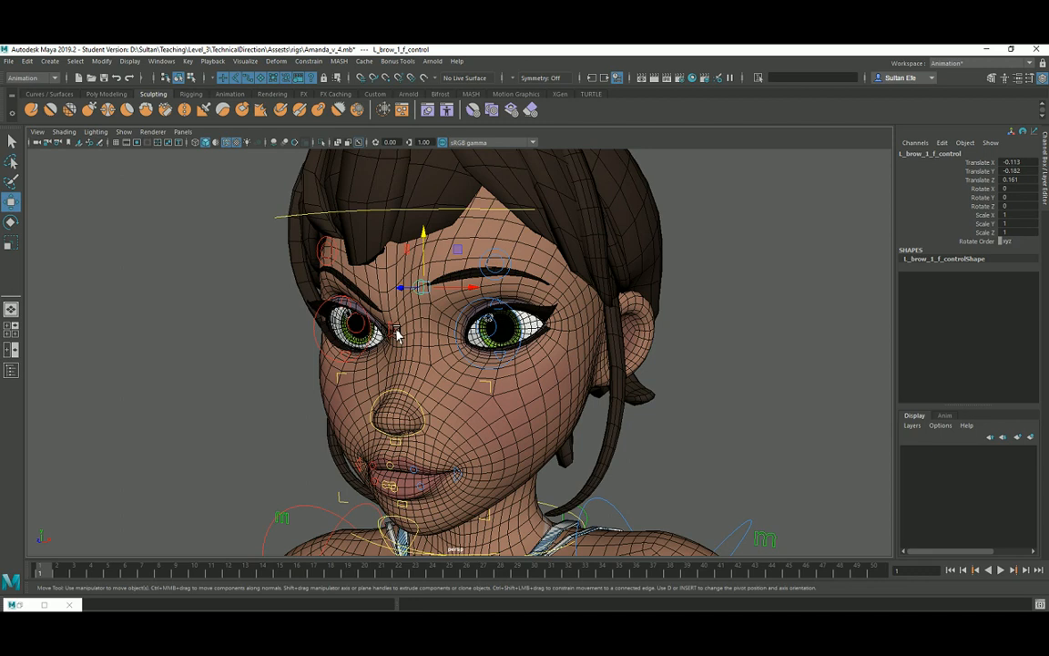
pyautogui.moveTo(391, 317); pyautogui.dragTo(390, 274)
pyautogui.moveTo(401, 337)
pyautogui.keyDown('alt'); pyautogui.mouseDown()
pyautogui.moveTo(409, 364)
pyautogui.moveTo(424, 352)
pyautogui.moveTo(410, 355)
pyautogui.mouseUp(); pyautogui.keyUp('alt')
pyautogui.keyDown('alt'); pyautogui.moveTo(410, 353); pyautogui.dragTo(404, 355, button='middle'); pyautogui.keyUp('alt')
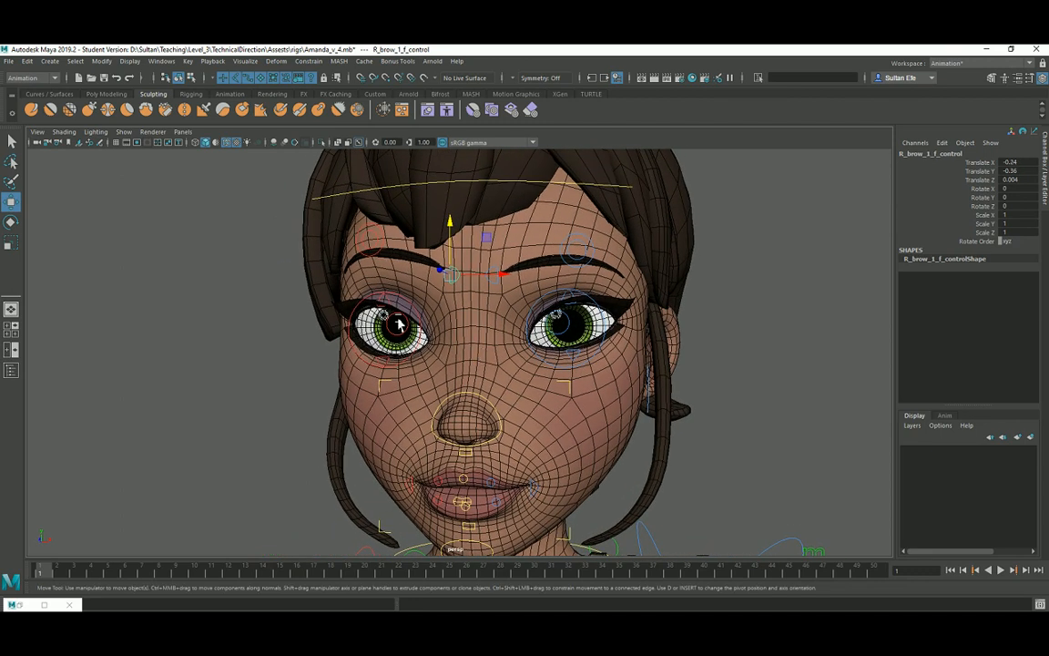
# Select the head control M_head_control and switch its Level 2 controls on and off again to inspect the secondary facial controls.
pyautogui.keyDown('alt'); pyautogui.moveTo(577, 392); pyautogui.dragTo(525, 394, button='middle'); pyautogui.keyUp('alt')
pyautogui.keyDown('alt'); pyautogui.moveTo(525, 393); pyautogui.dragTo(513, 237, button='right'); pyautogui.keyUp('alt')
pyautogui.keyDown('alt'); pyautogui.moveTo(513, 237); pyautogui.dragTo(514, 283, button='middle'); pyautogui.keyUp('alt')
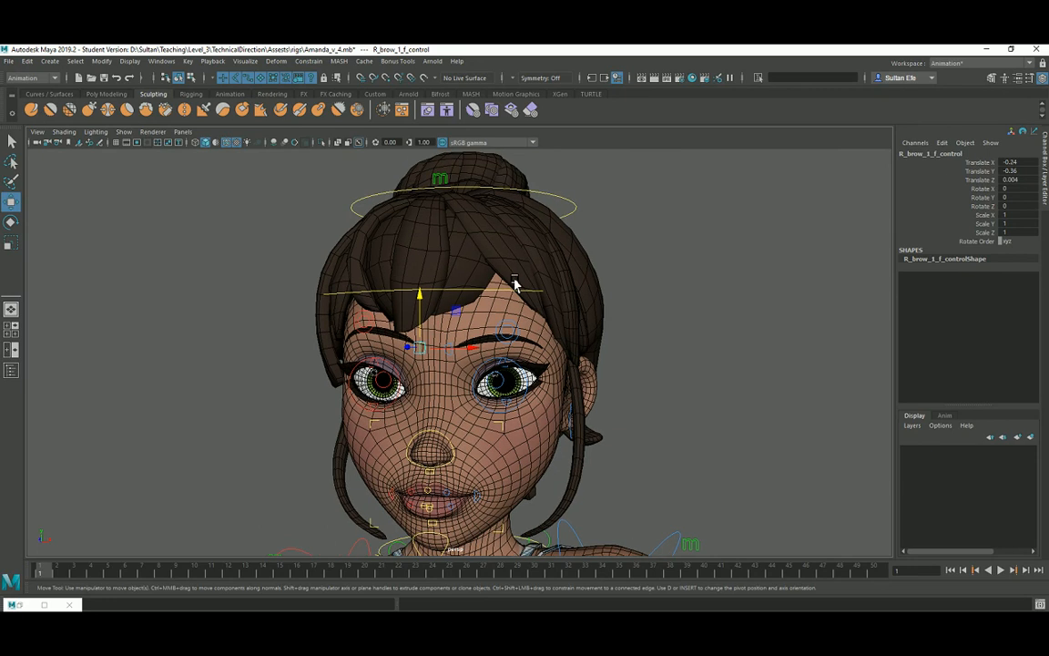
pyautogui.click(559, 202)
pyautogui.press('f')
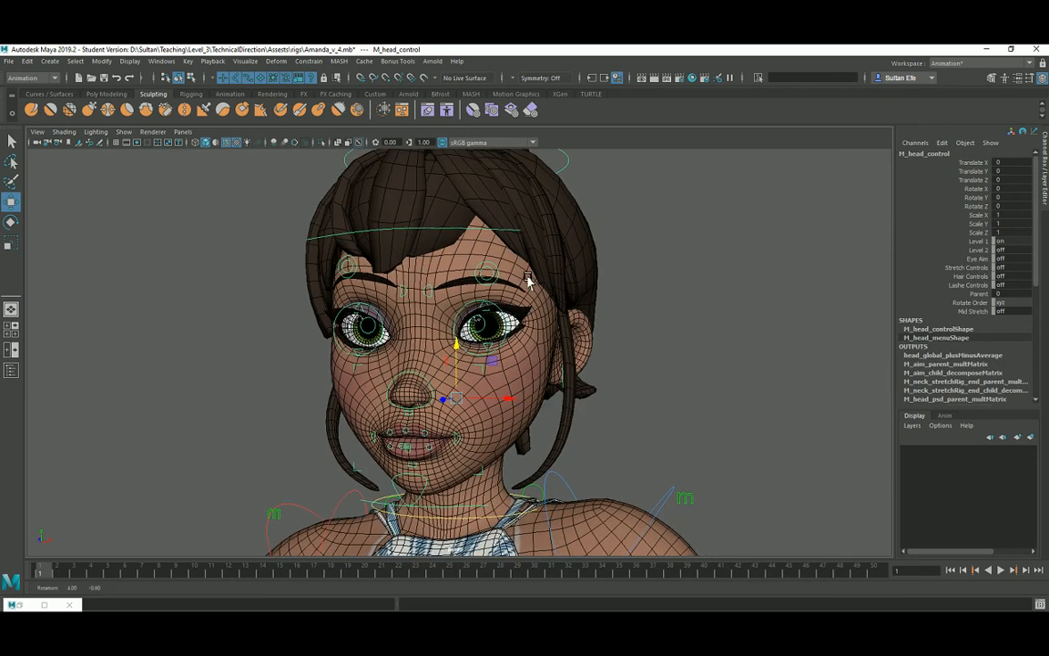
pyautogui.click(981, 249)
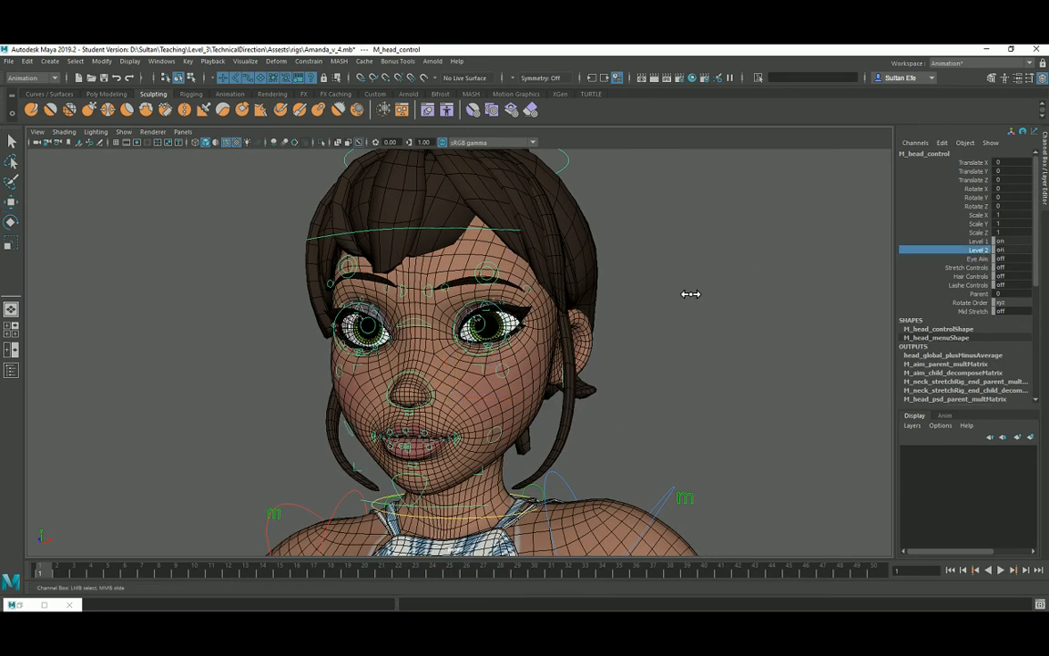
pyautogui.keyDown('alt'); pyautogui.moveTo(583, 289); pyautogui.dragTo(538, 256); pyautogui.keyUp('alt')
pyautogui.keyDown('alt'); pyautogui.moveTo(538, 256); pyautogui.dragTo(545, 293, button='right'); pyautogui.keyUp('alt')
pyautogui.keyDown('alt'); pyautogui.moveTo(545, 293); pyautogui.dragTo(465, 244); pyautogui.keyUp('alt')
pyautogui.keyDown('alt'); pyautogui.moveTo(465, 244); pyautogui.dragTo(440, 246, button='middle'); pyautogui.keyUp('alt')
pyautogui.keyDown('alt'); pyautogui.moveTo(440, 246); pyautogui.dragTo(468, 273, button='right'); pyautogui.keyUp('alt')
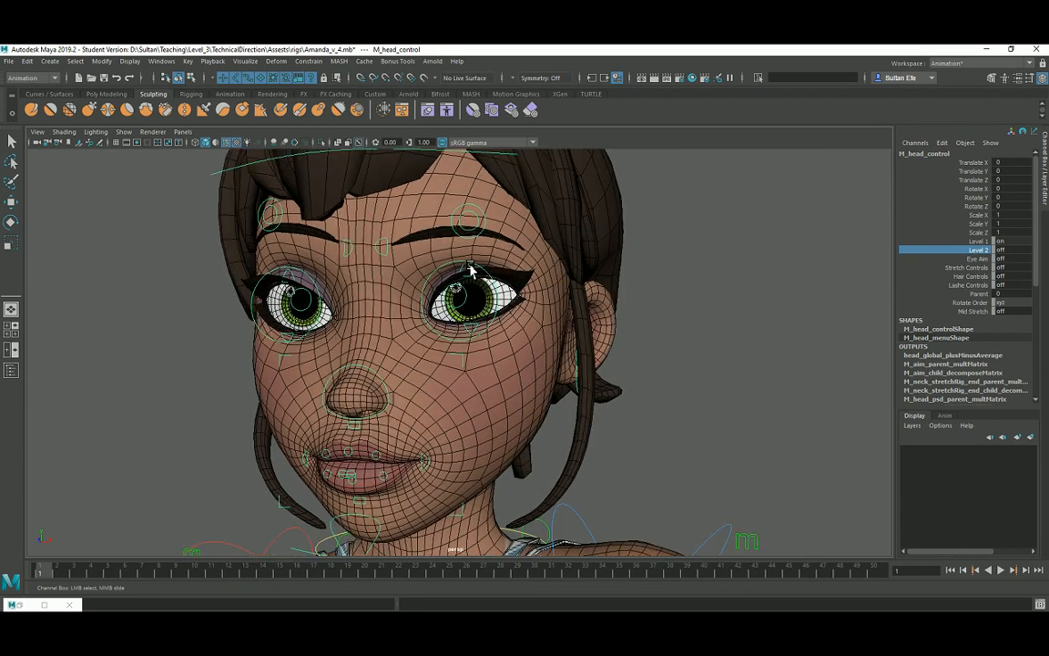
# Try moving the left upper eyelid control to test how the lid deforms, and undo the move.
pyautogui.click(472, 271)
pyautogui.press('w')
pyautogui.moveTo(478, 299)
pyautogui.mouseDown()
pyautogui.moveTo(471, 309)
pyautogui.moveTo(470, 296)
pyautogui.mouseUp()
pyautogui.hotkey('ctrl', 'z')
pyautogui.click(439, 293)
pyautogui.click(466, 270)
pyautogui.hotkey('ctrl', 'z')
pyautogui.keyDown('alt'); pyautogui.moveTo(396, 291); pyautogui.dragTo(404, 291, button='middle'); pyautogui.keyUp('alt')
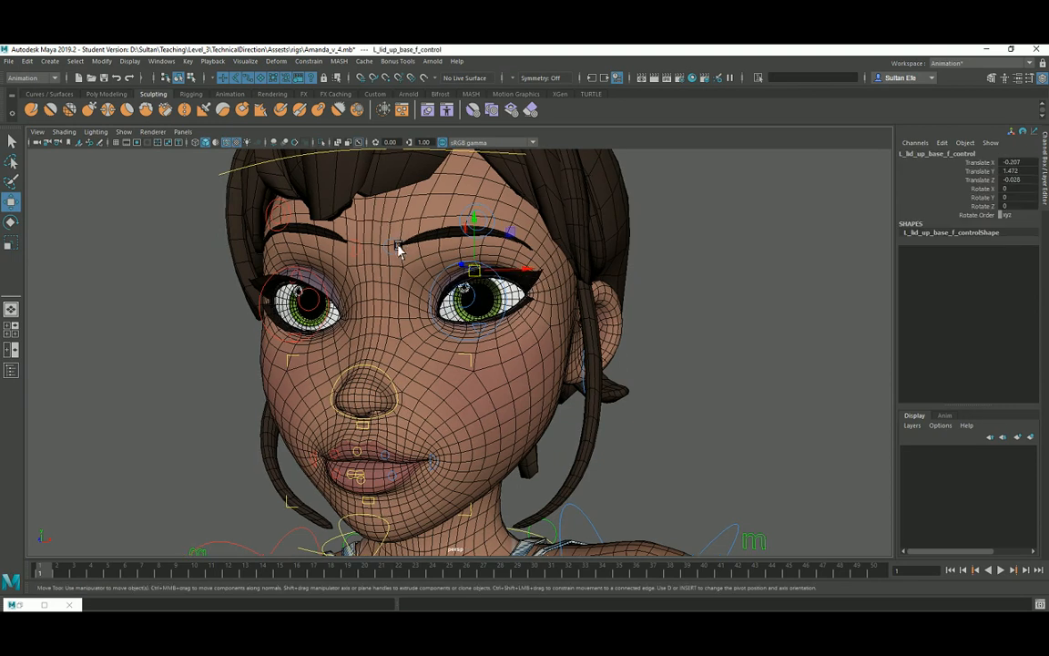
# Try moving the inner brow controls on both sides of the nose bridge, undoing each change.
pyautogui.click(397, 244)
pyautogui.moveTo(394, 247); pyautogui.dragTo(356, 276)
pyautogui.hotkey('ctrl', 'z')
pyautogui.click(359, 248)
pyautogui.hotkey('ctrl', 'z')
# Try moving the left mouth-corner control, L_emotion_f_control, up the cheek and across the face, undoing each move.
pyautogui.scroll(-2, 415, 300)
pyautogui.scroll(3, 415, 311)
pyautogui.keyDown('alt'); pyautogui.moveTo(406, 414); pyautogui.dragTo(439, 352, button='middle'); pyautogui.keyUp('alt')
pyautogui.click(443, 329)
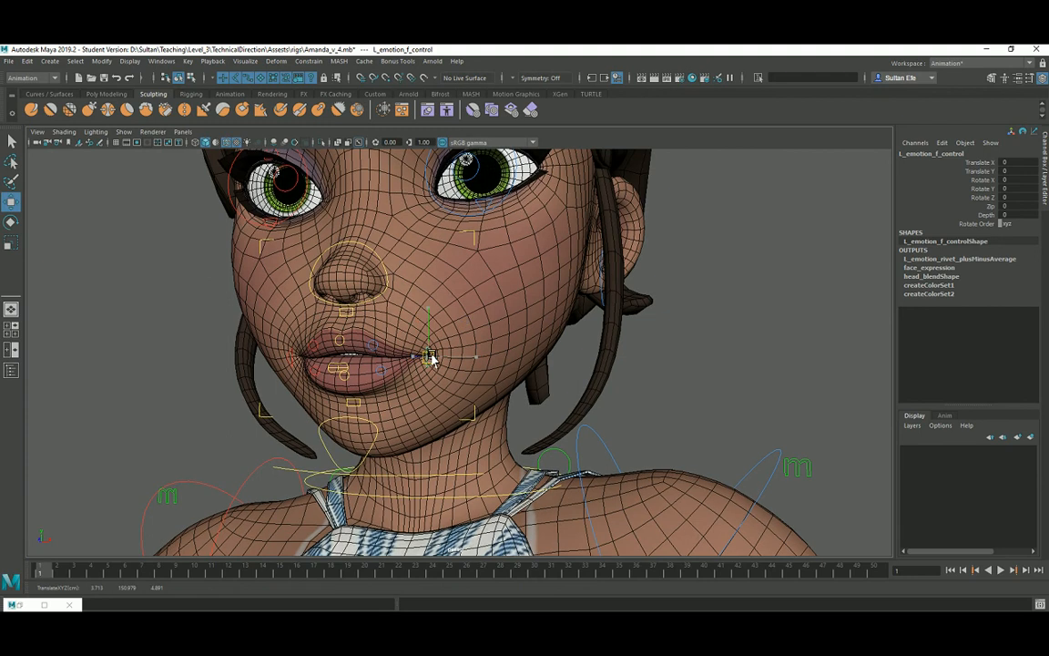
pyautogui.moveTo(429, 356); pyautogui.dragTo(496, 237)
pyautogui.hotkey('ctrl', 'z')
pyautogui.keyDown('alt'); pyautogui.moveTo(440, 314); pyautogui.dragTo(436, 383); pyautogui.keyUp('alt')
pyautogui.scroll(3, 438, 358)
pyautogui.scroll(-1, 519, 299)
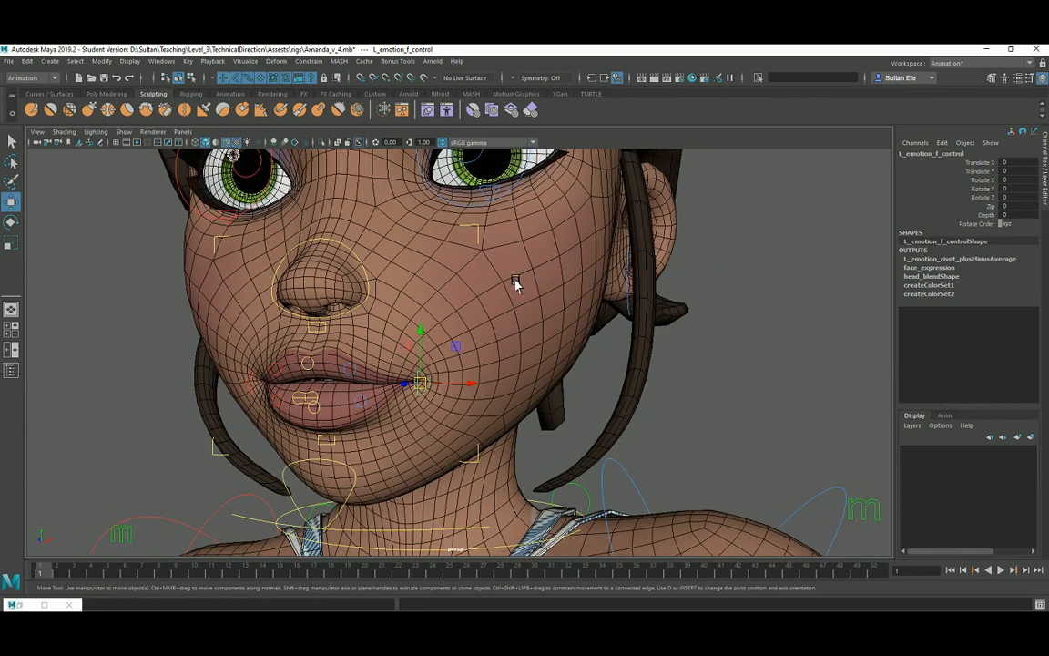
pyautogui.keyDown('alt'); pyautogui.moveTo(521, 341); pyautogui.dragTo(475, 322); pyautogui.keyUp('alt')
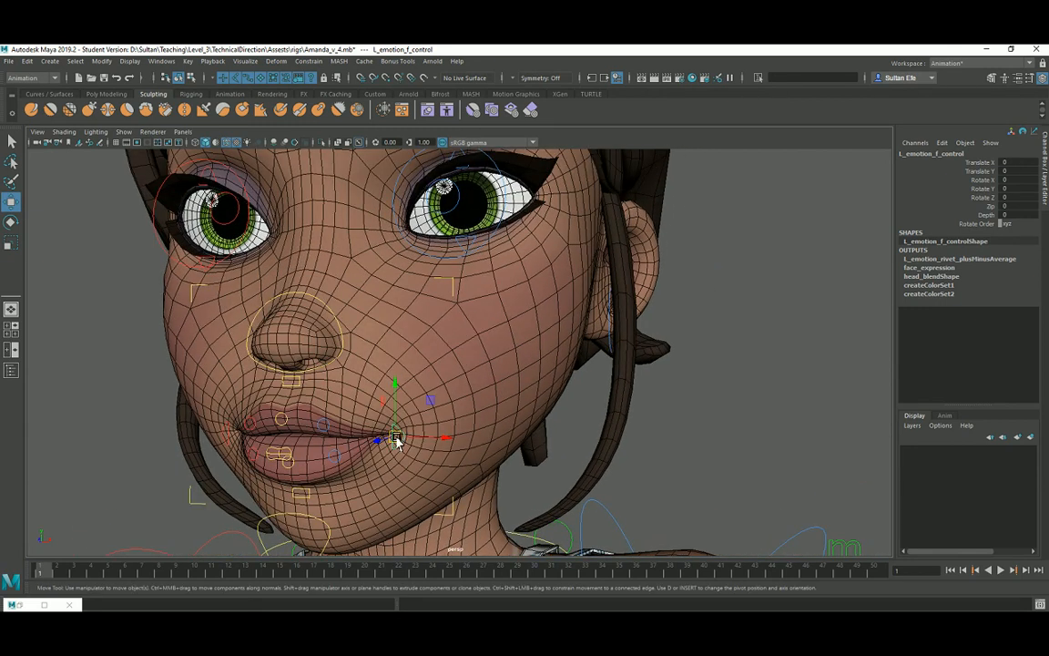
pyautogui.moveTo(397, 441); pyautogui.dragTo(369, 315)
pyautogui.hotkey('ctrl', 'z')
# Try moving the left upper and lower lip sneer controls and the middle lower lip control, undoing the moves.
pyautogui.hotkey('ctrl', 'z')
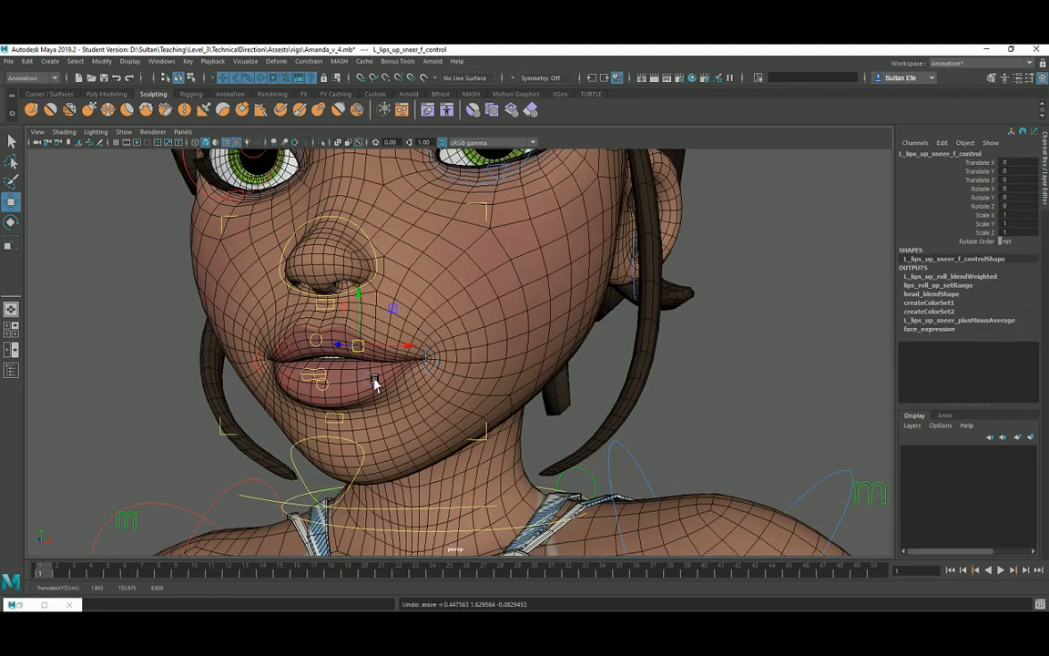
pyautogui.click(374, 379)
pyautogui.moveTo(372, 381); pyautogui.dragTo(374, 421)
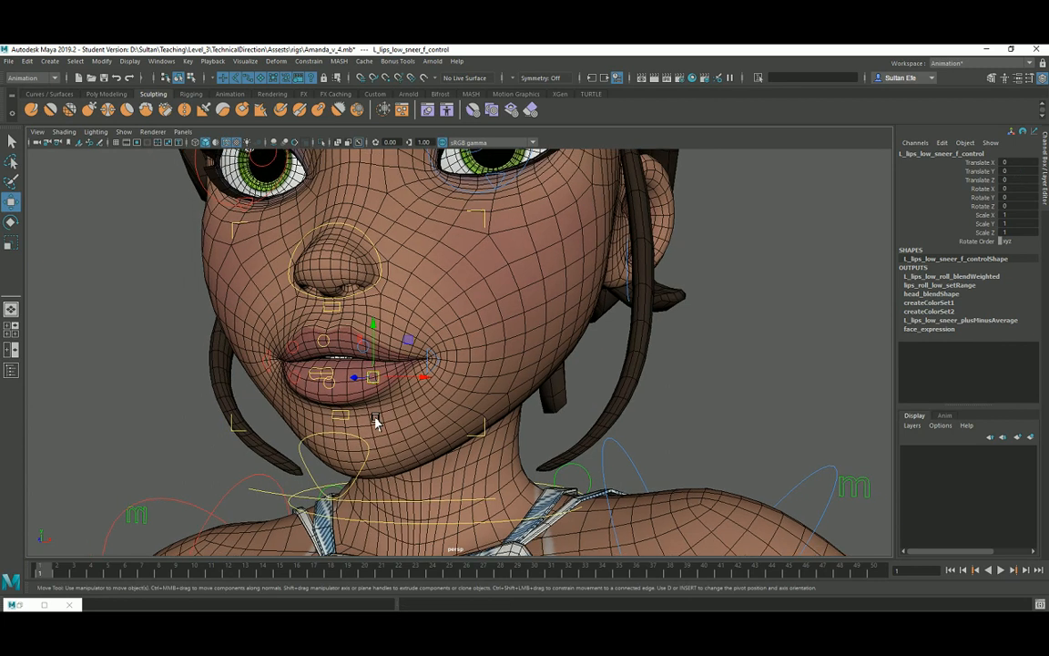
pyautogui.keyDown('alt'); pyautogui.moveTo(375, 422); pyautogui.dragTo(376, 398, button='middle'); pyautogui.keyUp('alt')
pyautogui.click(347, 395)
pyautogui.moveTo(346, 392); pyautogui.dragTo(347, 398)
pyautogui.hotkey('ctrl', 'z')
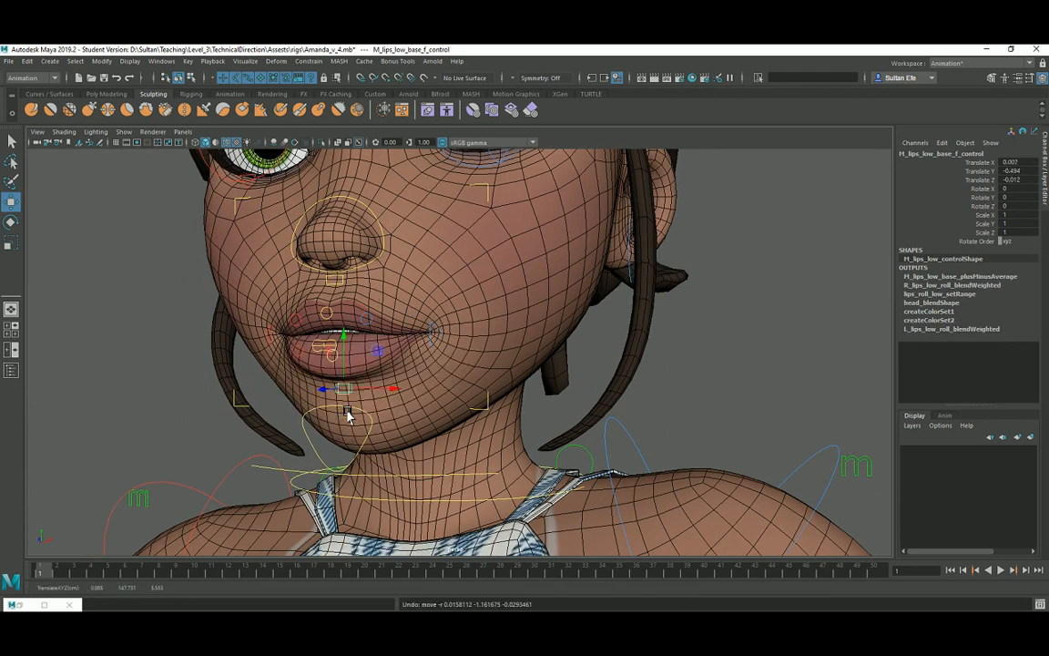
# Try rotating the nose control about 1.3, -2.2 and 4.9 degrees in X, Y and Z, and undo the rotation.
pyautogui.keyDown('alt'); pyautogui.moveTo(499, 413); pyautogui.dragTo(472, 397, button='right'); pyautogui.keyUp('alt')
pyautogui.keyDown('alt'); pyautogui.moveTo(472, 397); pyautogui.dragTo(468, 438, button='middle'); pyautogui.keyUp('alt')
pyautogui.keyDown('alt'); pyautogui.moveTo(417, 419); pyautogui.dragTo(453, 414); pyautogui.keyUp('alt')
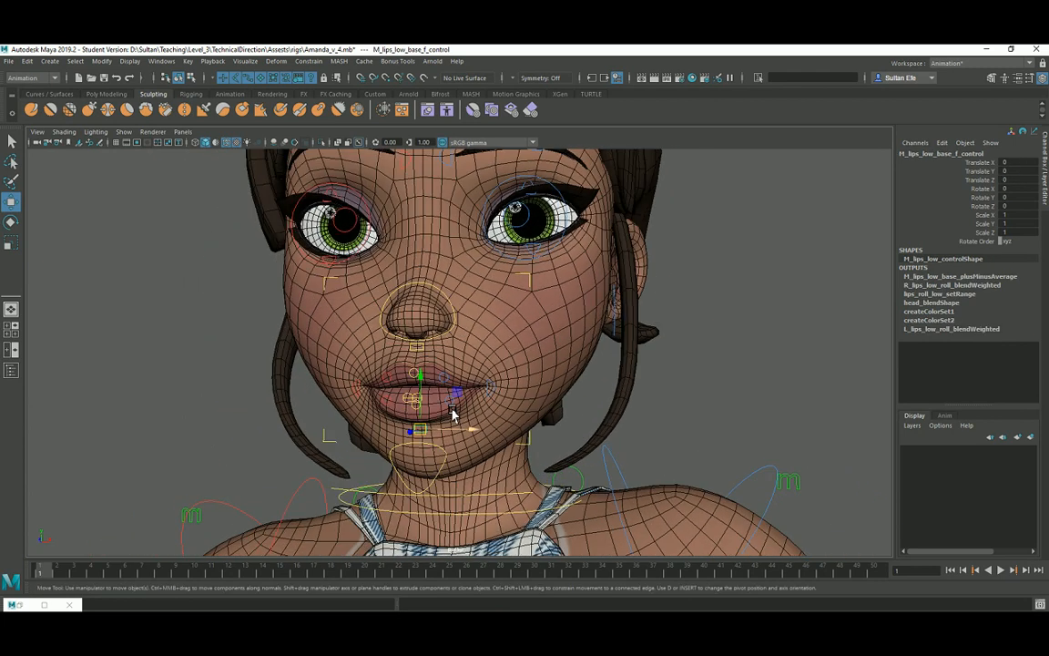
pyautogui.click(445, 319)
pyautogui.press('e')
pyautogui.keyDown('alt'); pyautogui.moveTo(445, 319); pyautogui.dragTo(438, 356, button='right'); pyautogui.keyUp('alt')
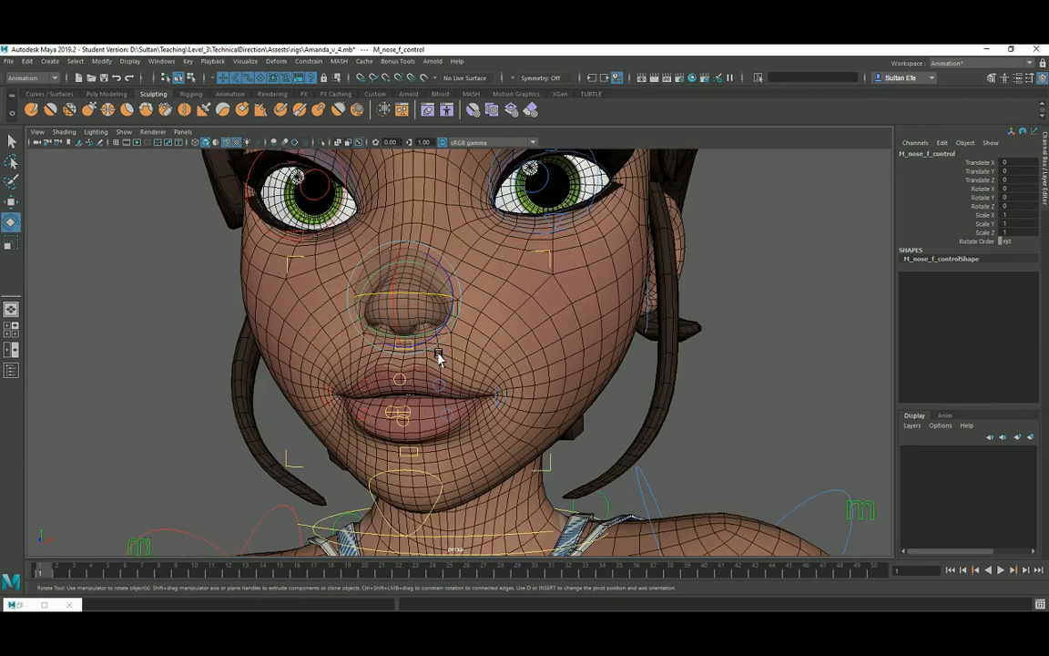
pyautogui.keyDown('alt'); pyautogui.moveTo(438, 357); pyautogui.dragTo(433, 394, button='middle'); pyautogui.keyUp('alt')
pyautogui.moveTo(426, 350)
pyautogui.mouseDown()
pyautogui.moveTo(430, 334)
pyautogui.moveTo(434, 360)
pyautogui.mouseUp()
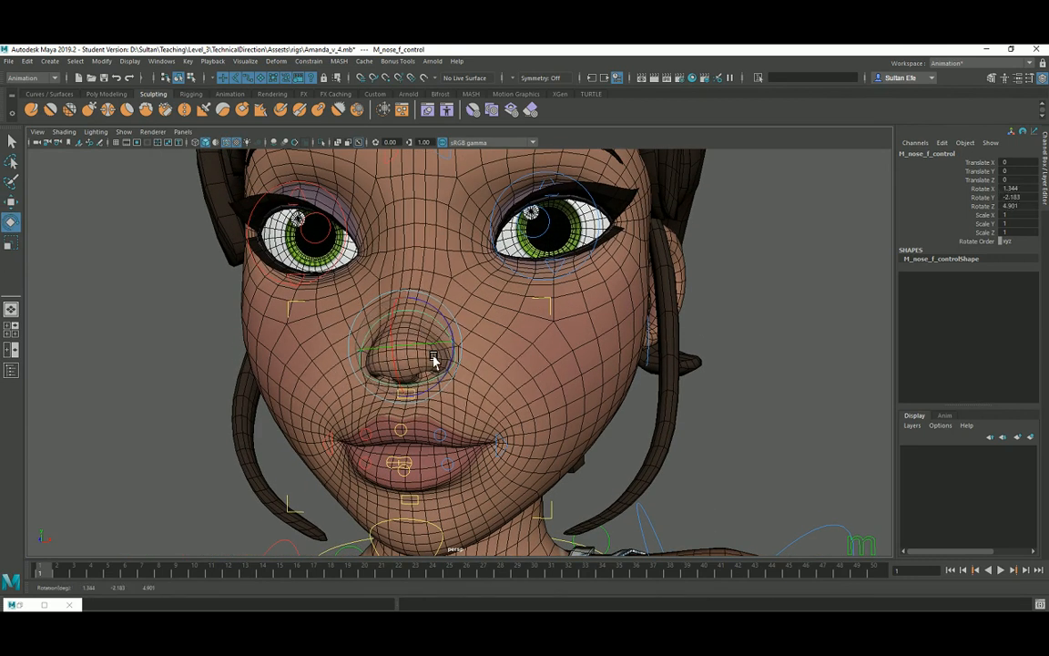
pyautogui.press('w')
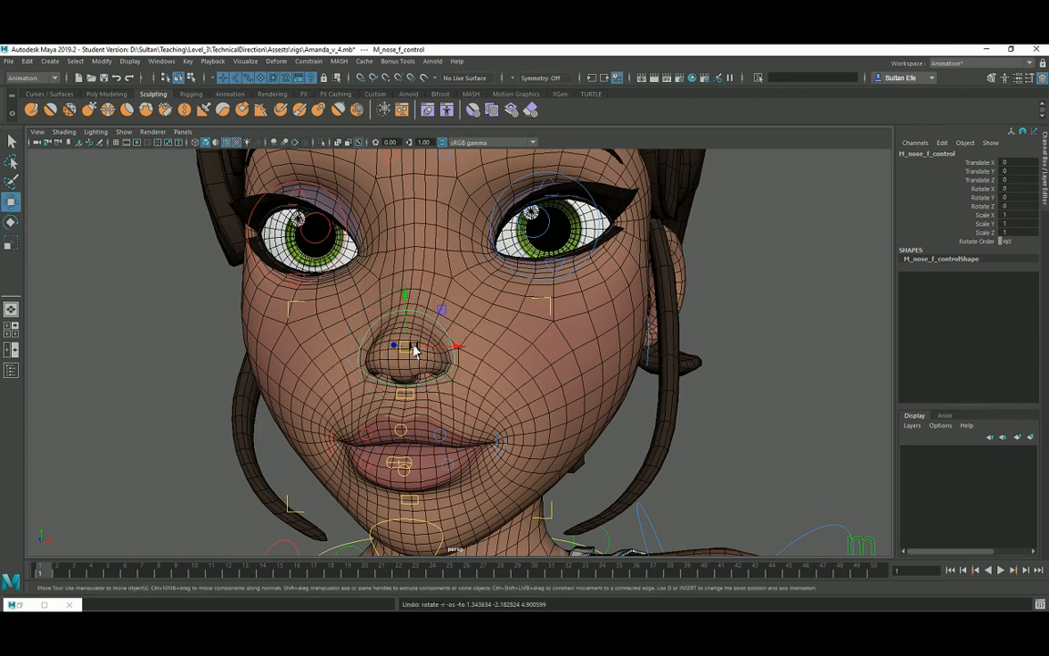
# Try moving the whole mouth up and sideways with M_mouth_base_f_control, and undo the move.
pyautogui.click(550, 303)
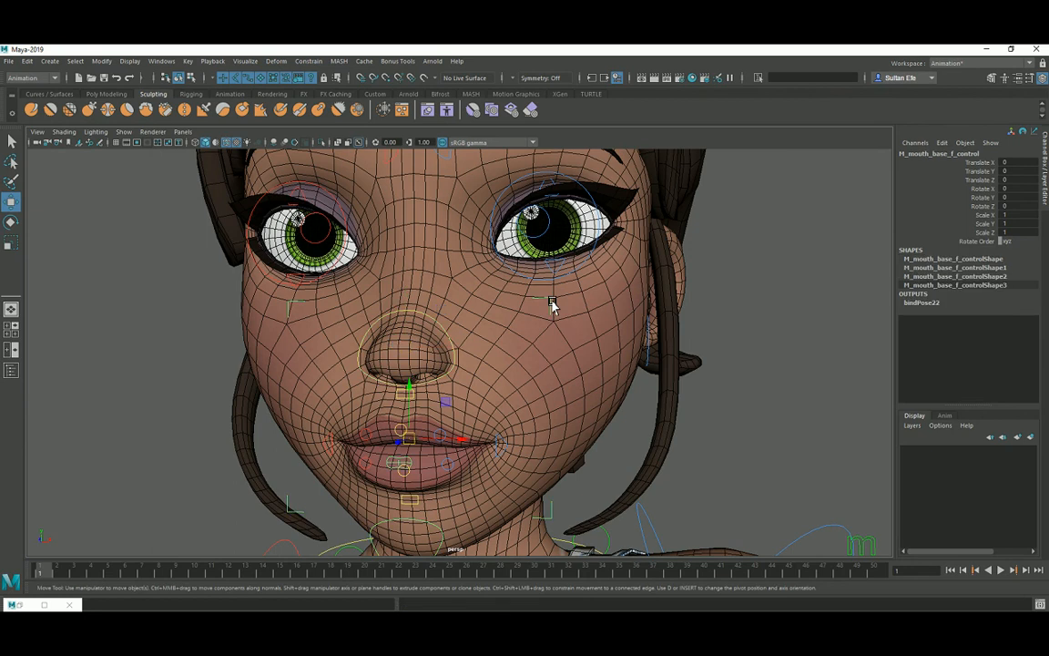
pyautogui.moveTo(410, 439); pyautogui.dragTo(432, 402)
pyautogui.hotkey('ctrl', 'z')
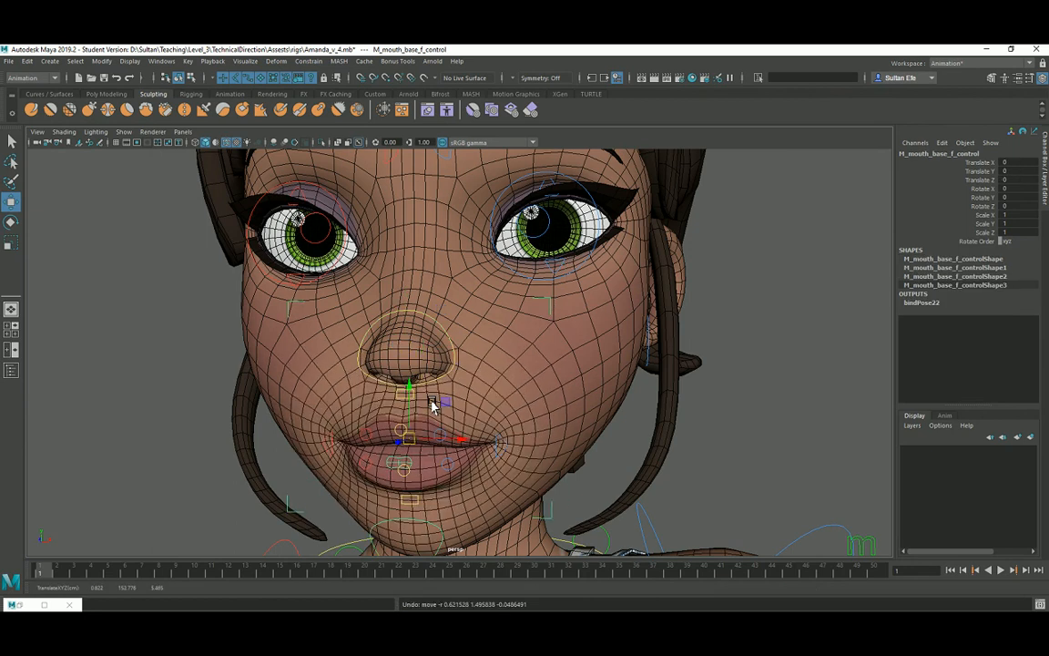
# Open the mouth by rotating the jaw control to Rotate X 17.347.
pyautogui.keyDown('alt'); pyautogui.moveTo(497, 425); pyautogui.dragTo(457, 432, button='right'); pyautogui.keyUp('alt')
pyautogui.keyDown('alt'); pyautogui.moveTo(457, 431); pyautogui.dragTo(461, 364, button='middle'); pyautogui.keyUp('alt')
pyautogui.keyDown('alt'); pyautogui.moveTo(487, 403); pyautogui.dragTo(440, 405, button='right'); pyautogui.keyUp('alt')
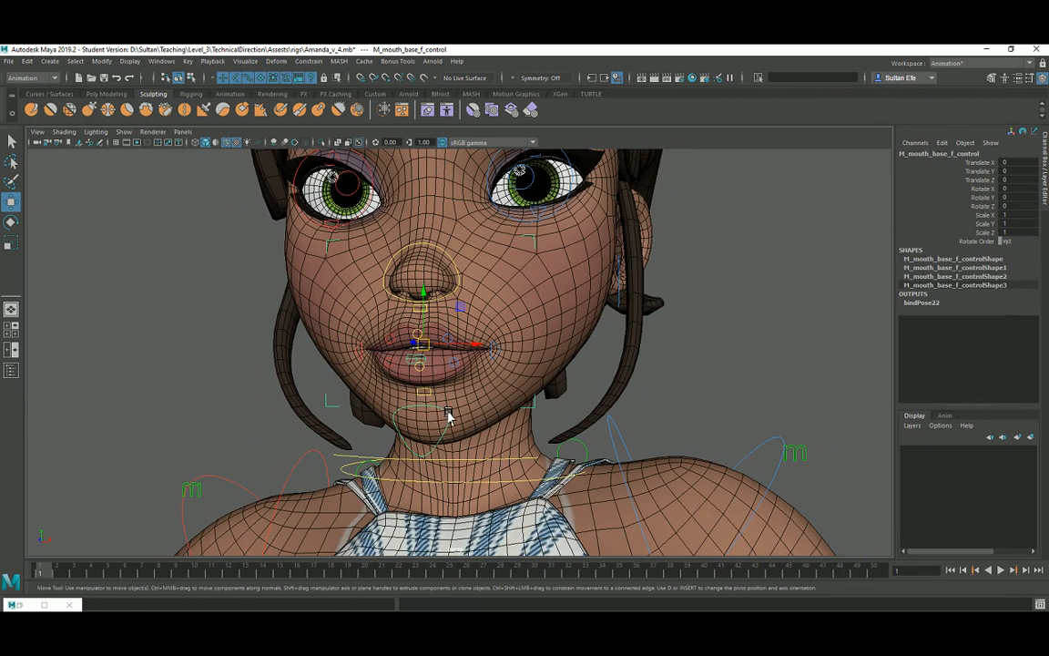
pyautogui.click(448, 417)
pyautogui.press('e')
pyautogui.moveTo(455, 284); pyautogui.dragTo(461, 288)
pyautogui.keyDown('alt'); pyautogui.moveTo(466, 385); pyautogui.dragTo(433, 512, button='right'); pyautogui.keyUp('alt')
pyautogui.keyDown('alt'); pyautogui.moveTo(432, 512); pyautogui.dragTo(452, 398, button='middle'); pyautogui.keyUp('alt')
pyautogui.keyDown('alt'); pyautogui.moveTo(473, 294); pyautogui.dragTo(456, 335, button='middle'); pyautogui.keyUp('alt')
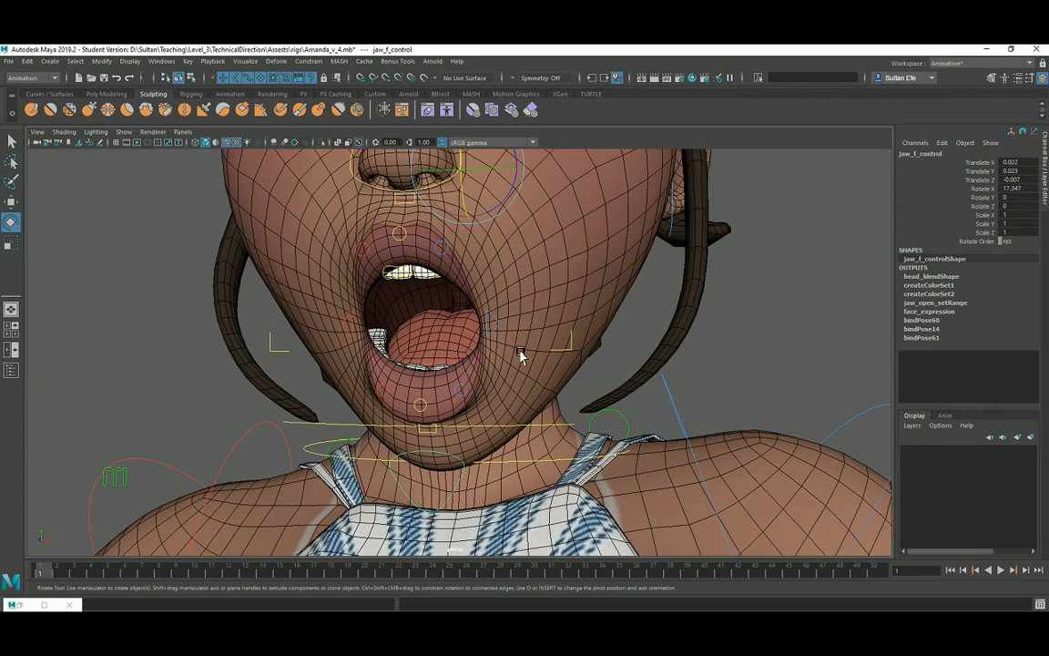
# Examine the open mouth, lips and tongue from several angles, and undo the jaw rotation.
pyautogui.keyDown('alt'); pyautogui.moveTo(520, 355); pyautogui.dragTo(398, 371); pyautogui.keyUp('alt')
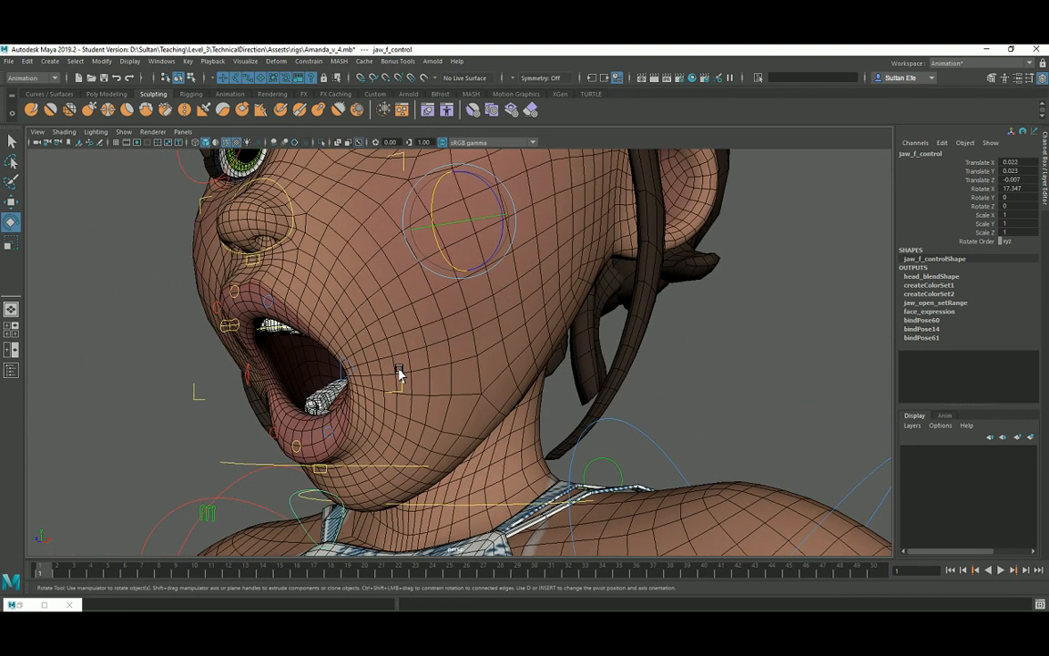
pyautogui.keyDown('alt'); pyautogui.moveTo(288, 309); pyautogui.dragTo(444, 194); pyautogui.keyUp('alt')
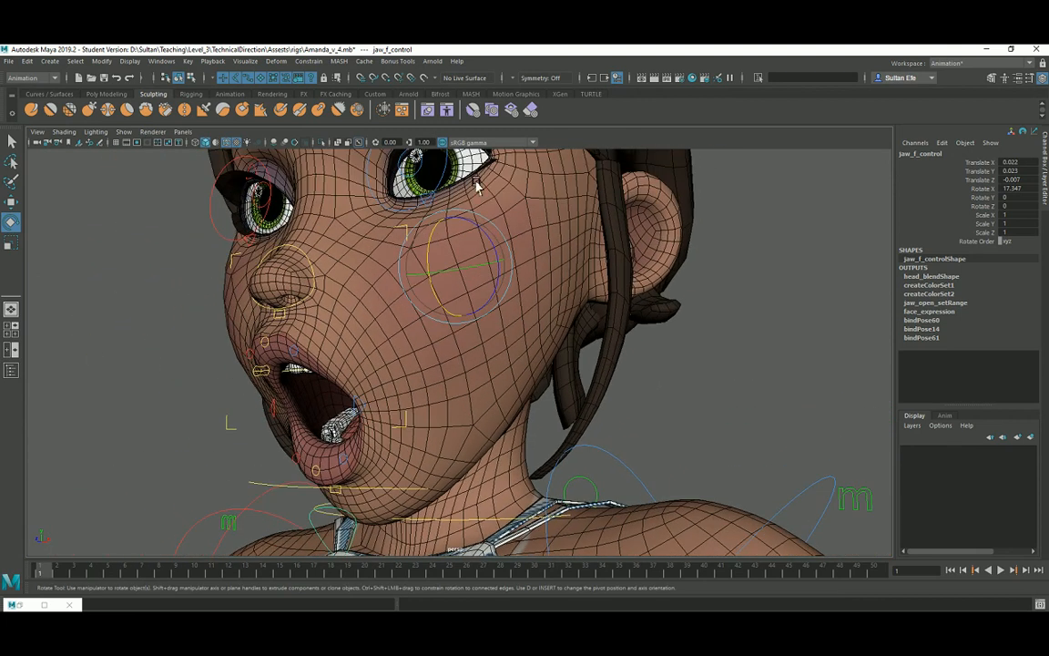
pyautogui.keyDown('alt'); pyautogui.moveTo(444, 328); pyautogui.dragTo(424, 291); pyautogui.keyUp('alt')
pyautogui.keyDown('alt'); pyautogui.moveTo(423, 290); pyautogui.dragTo(430, 327, button='right'); pyautogui.keyUp('alt')
pyautogui.keyDown('alt'); pyautogui.moveTo(430, 327); pyautogui.dragTo(445, 351); pyautogui.keyUp('alt')
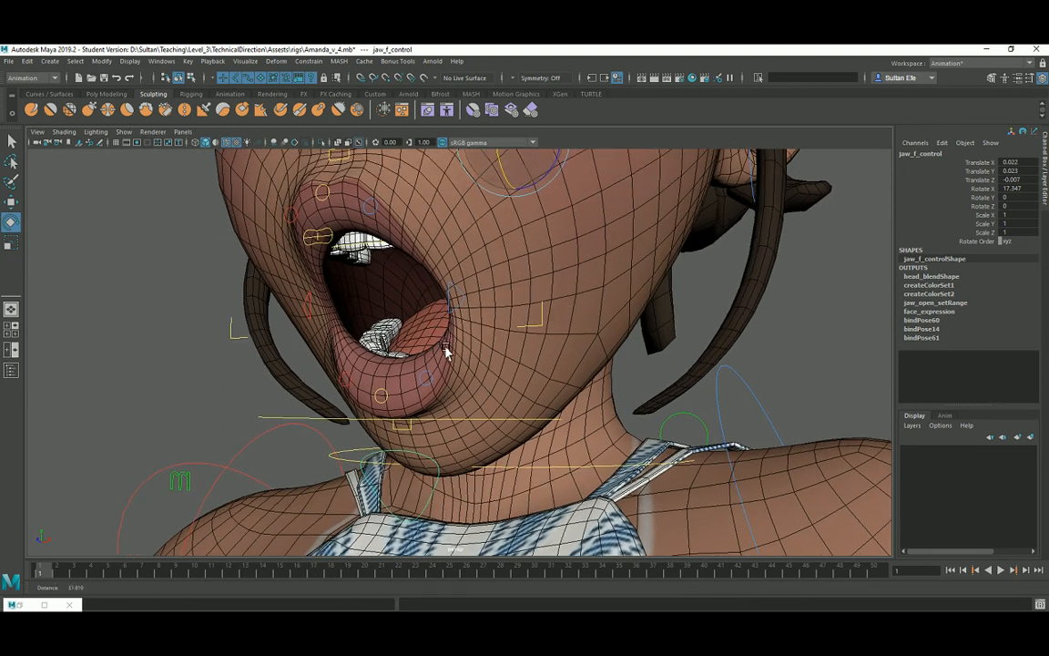
pyautogui.click(432, 337)
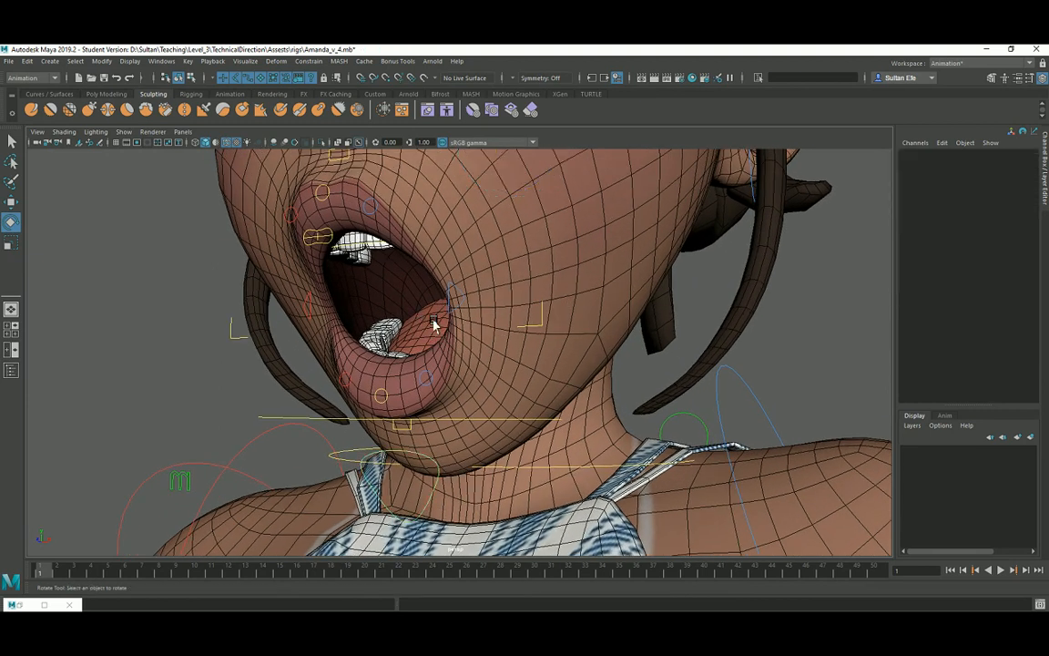
pyautogui.hotkey('ctrl', 'z')
pyautogui.hotkey('ctrl', 'z')
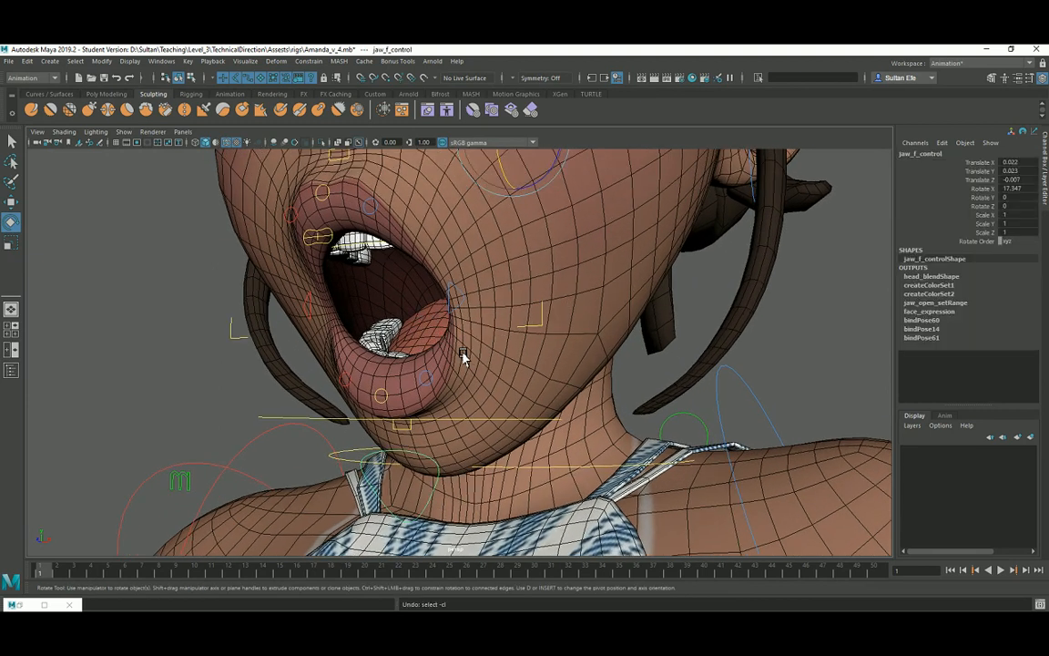
pyautogui.keyDown('alt'); pyautogui.moveTo(546, 364); pyautogui.dragTo(466, 352, button='right'); pyautogui.keyUp('alt')
pyautogui.keyDown('alt'); pyautogui.moveTo(593, 388); pyautogui.dragTo(573, 386, button='right'); pyautogui.keyUp('alt')
pyautogui.keyDown('alt'); pyautogui.moveTo(572, 387); pyautogui.dragTo(448, 302); pyautogui.keyUp('alt')
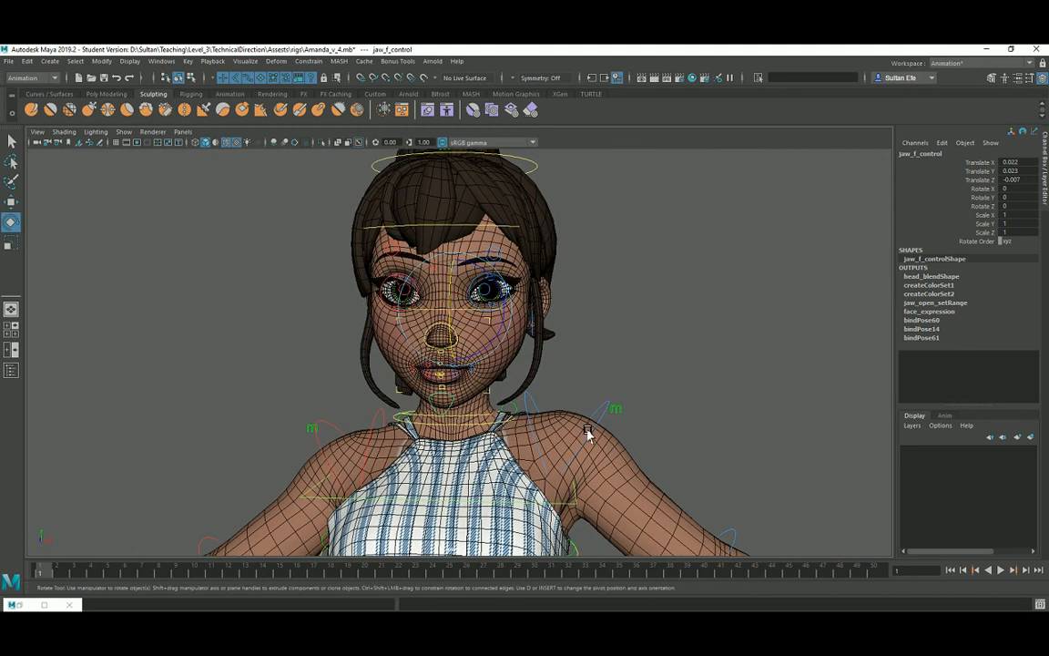
# Switch to the Maya scene with the RollerDerby 3dModel heads and minimise the Shape Editor.
pyautogui.keyDown('alt'); pyautogui.moveTo(506, 380); pyautogui.dragTo(455, 389); pyautogui.keyUp('alt')
pyautogui.keyDown('alt'); pyautogui.moveTo(454, 390); pyautogui.dragTo(469, 400, button='right'); pyautogui.keyUp('alt')
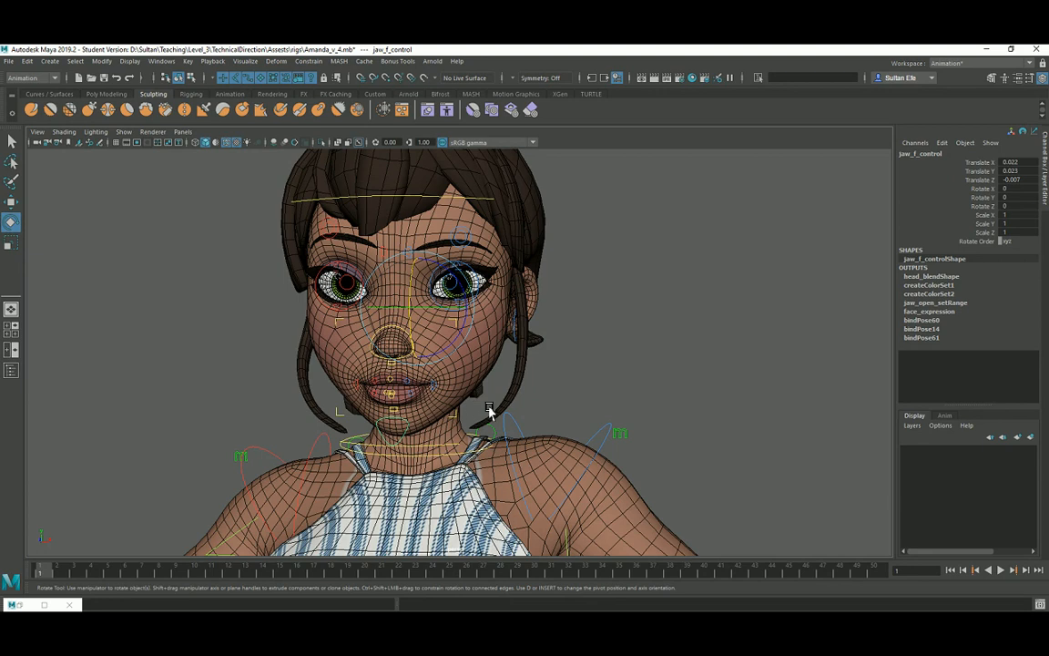
pyautogui.moveTo(626, 610)
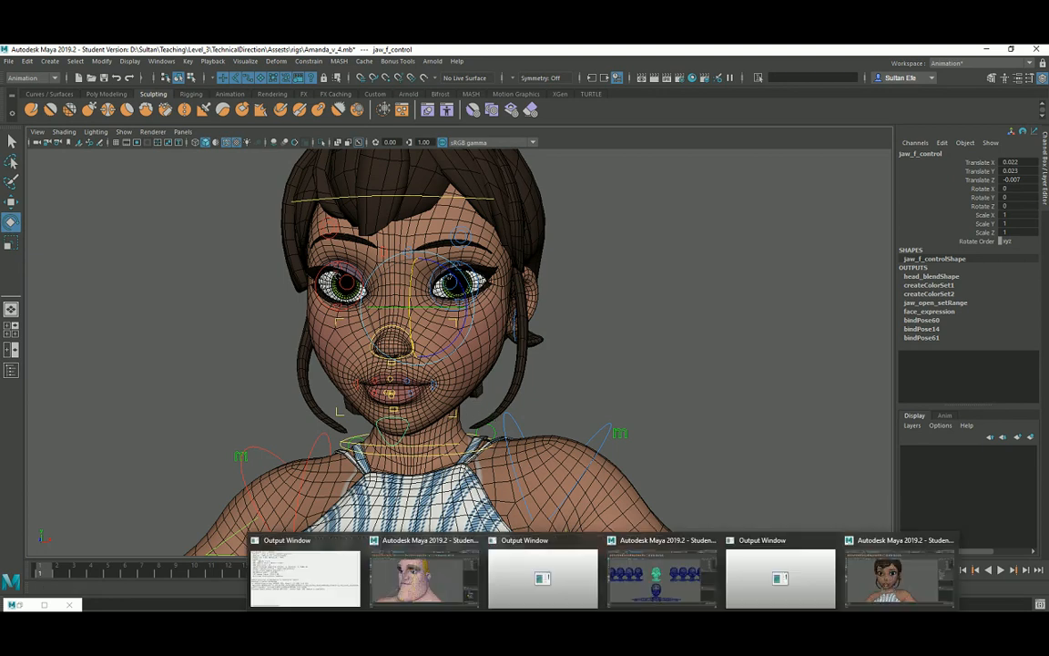
pyautogui.click(656, 578)
pyautogui.click(405, 346)
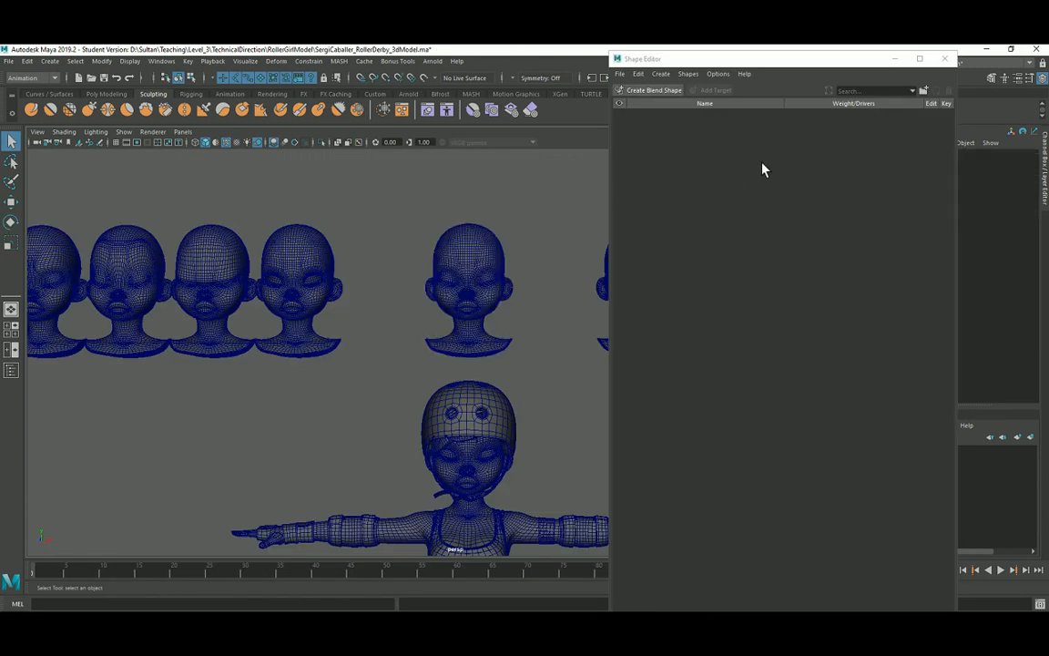
pyautogui.click(896, 60)
# Examine the row of facial shape heads, looking closely at the open-mouth head and its lip deformation.
pyautogui.keyDown('alt'); pyautogui.moveTo(499, 328); pyautogui.dragTo(652, 343, button='middle'); pyautogui.keyUp('alt')
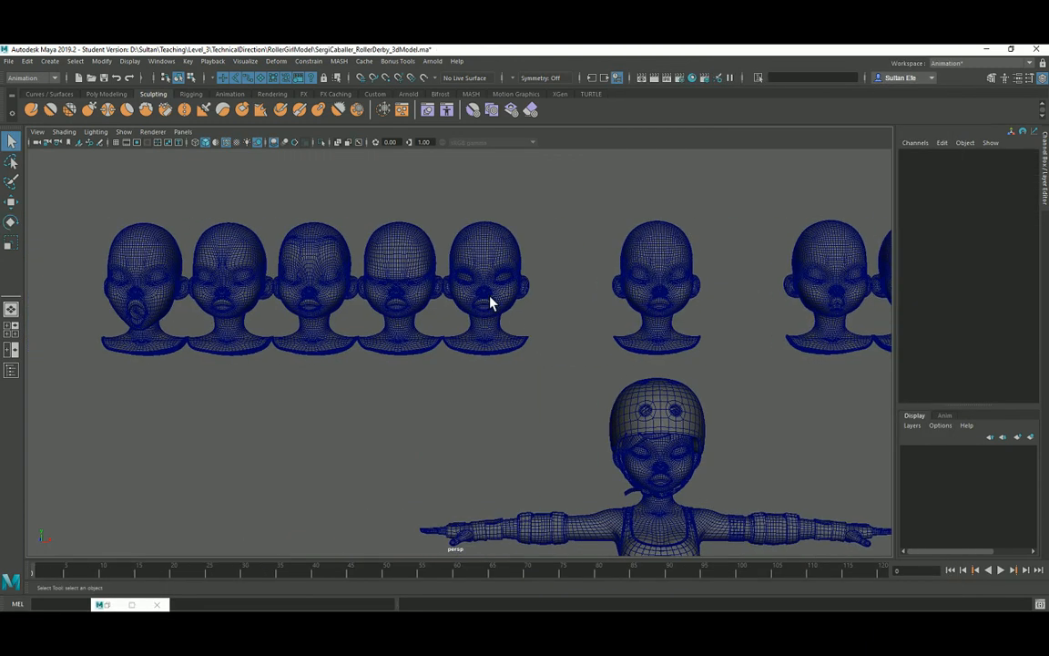
pyautogui.scroll(3, 486, 314)
pyautogui.keyDown('alt'); pyautogui.moveTo(483, 346); pyautogui.dragTo(690, 382, button='middle'); pyautogui.keyUp('alt')
pyautogui.scroll(3, 468, 356)
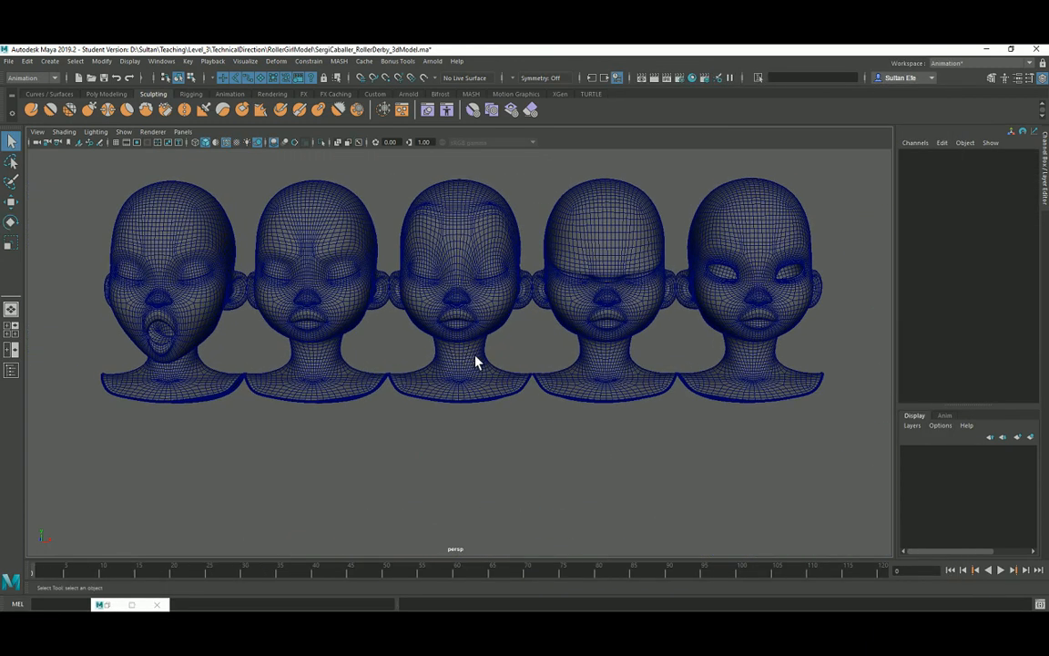
pyautogui.keyDown('alt'); pyautogui.moveTo(625, 356); pyautogui.dragTo(907, 356, button='middle'); pyautogui.keyUp('alt')
pyautogui.scroll(6, 575, 330)
pyautogui.keyDown('alt'); pyautogui.moveTo(557, 443); pyautogui.dragTo(539, 479, button='middle'); pyautogui.keyUp('alt')
pyautogui.scroll(2, 338, 294)
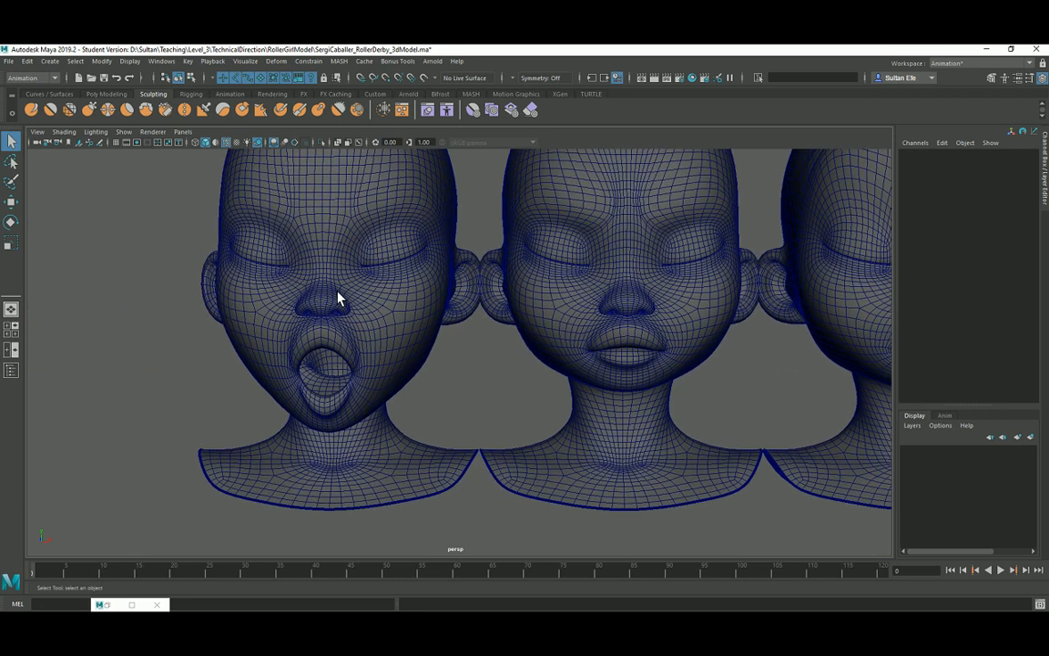
pyautogui.keyDown('alt'); pyautogui.moveTo(343, 352); pyautogui.dragTo(366, 322, button='middle'); pyautogui.keyUp('alt')
pyautogui.scroll(2, 346, 338)
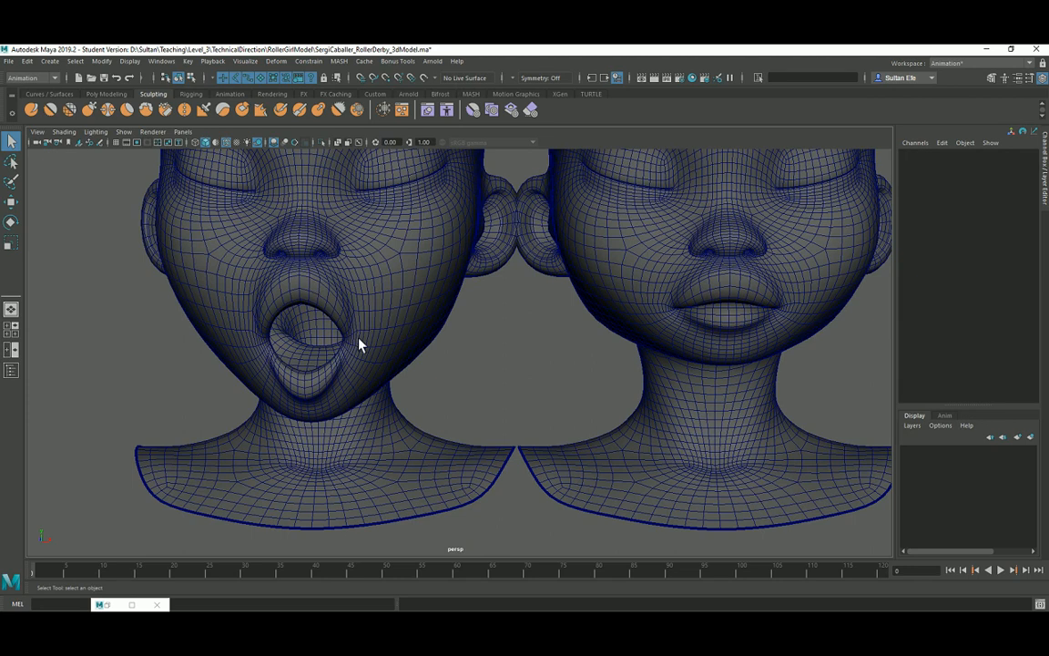
# In the FaceStart_8 scene, try opening the mouth by rotating jaw_ctrl to Rotate X 20.785, and undo the rotation.
pyautogui.moveTo(102, 603)
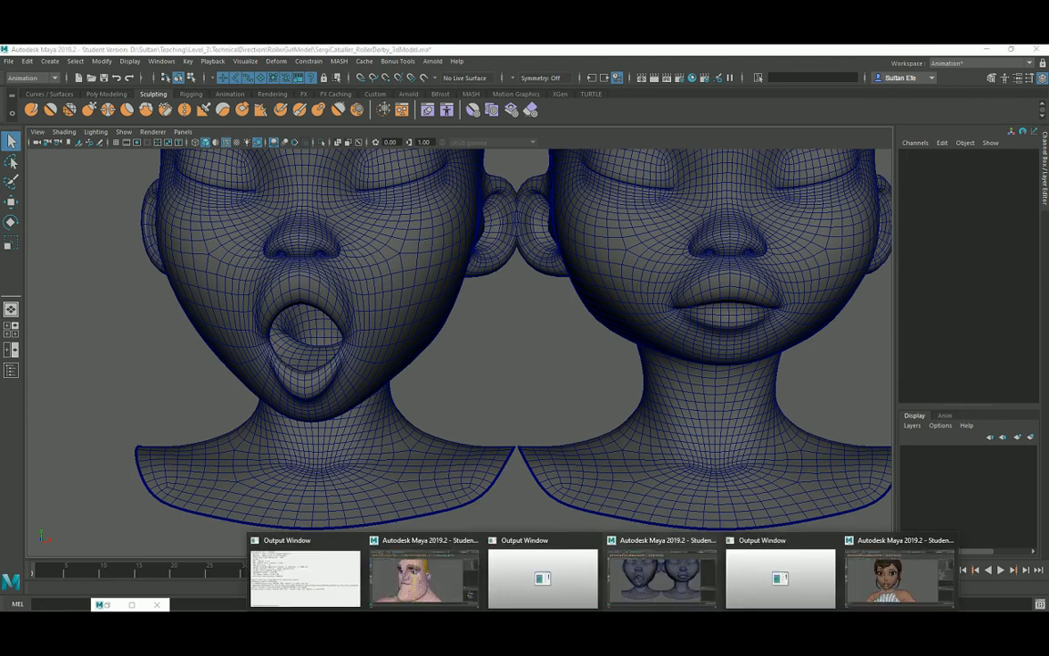
pyautogui.click(447, 592)
pyautogui.click(251, 350)
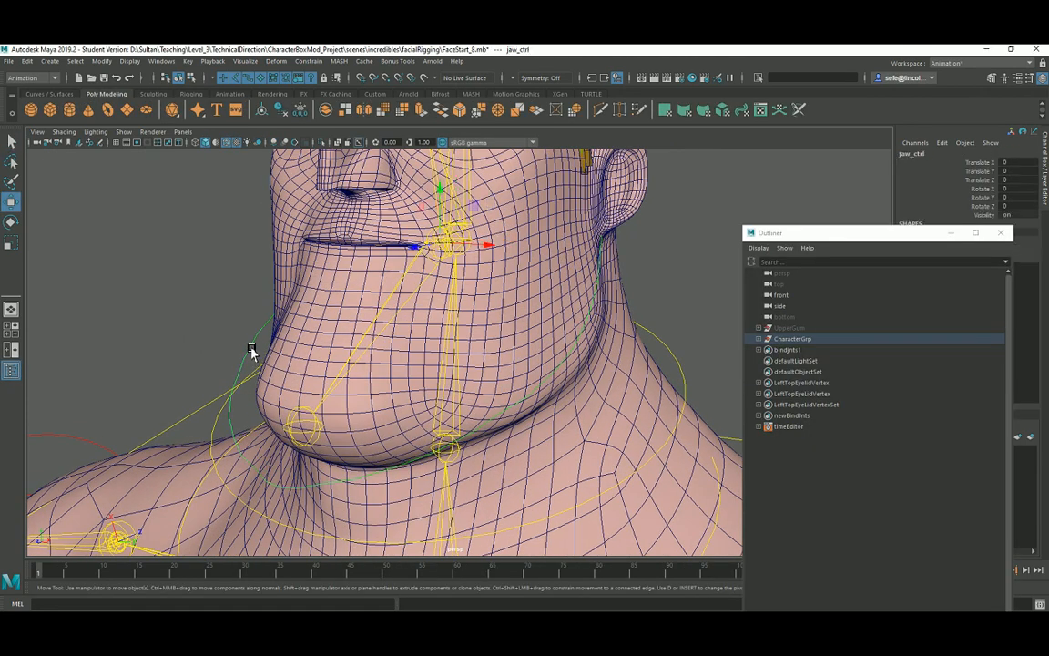
pyautogui.press('e')
pyautogui.moveTo(414, 240); pyautogui.dragTo(467, 285)
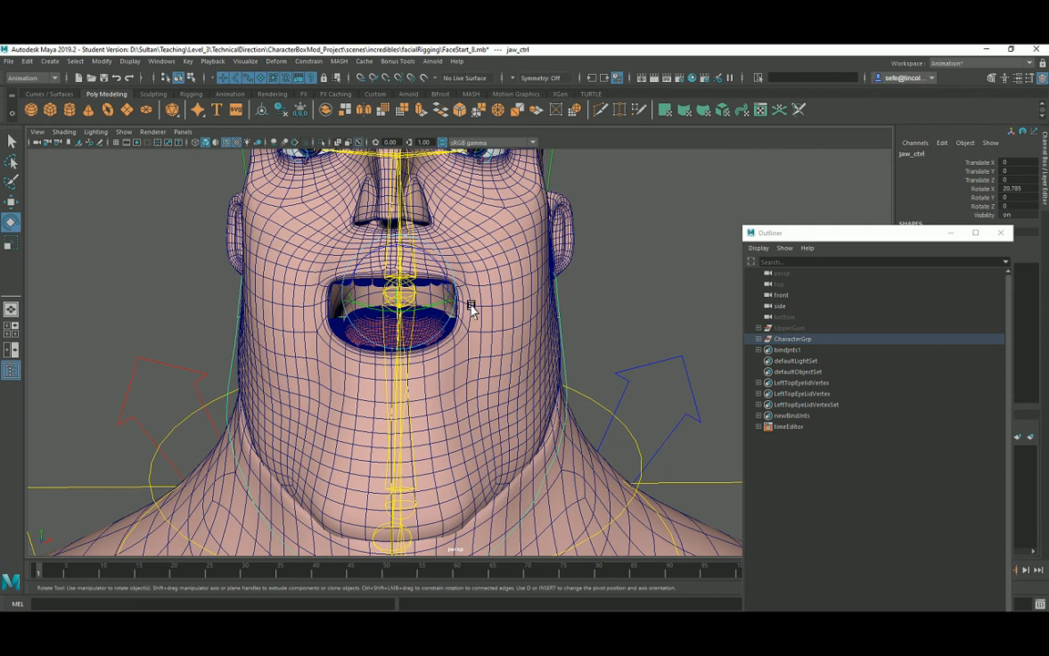
pyautogui.keyDown('alt'); pyautogui.moveTo(461, 328); pyautogui.dragTo(433, 335); pyautogui.keyUp('alt')
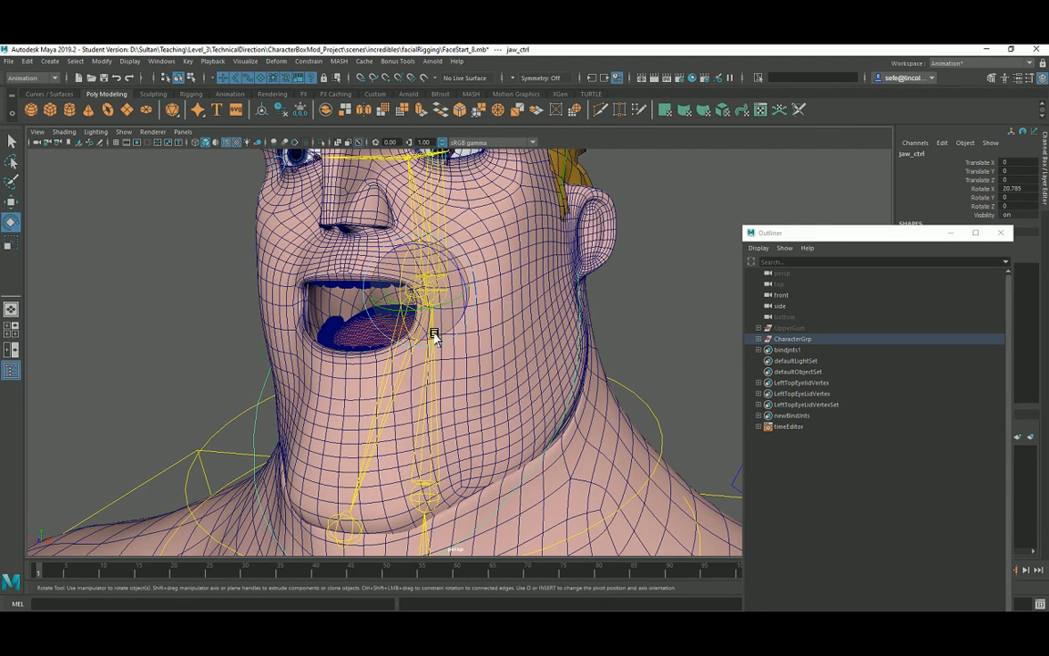
pyautogui.hotkey('ctrl', 'z')
pyautogui.hotkey('ctrl', 'z')
# Return to the RollerDerby 3dModel scene and examine the frowning-brow head from an angle.
pyautogui.click(604, 622)
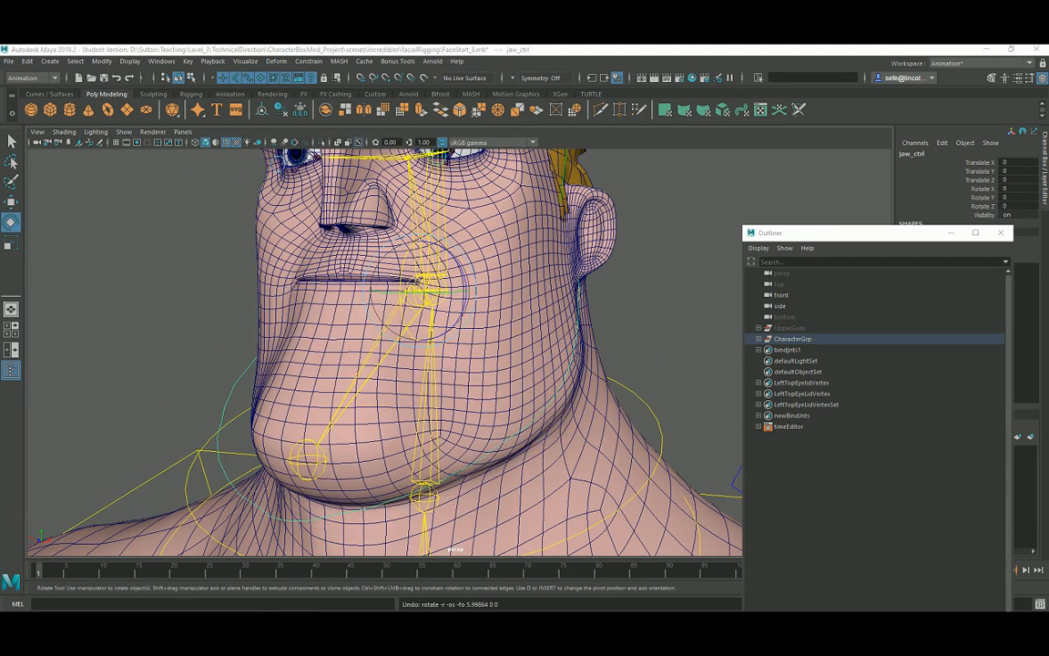
pyautogui.click(665, 578)
pyautogui.scroll(-2, 523, 355)
pyautogui.keyDown('alt'); pyautogui.moveTo(523, 355); pyautogui.dragTo(361, 398, button='middle'); pyautogui.keyUp('alt')
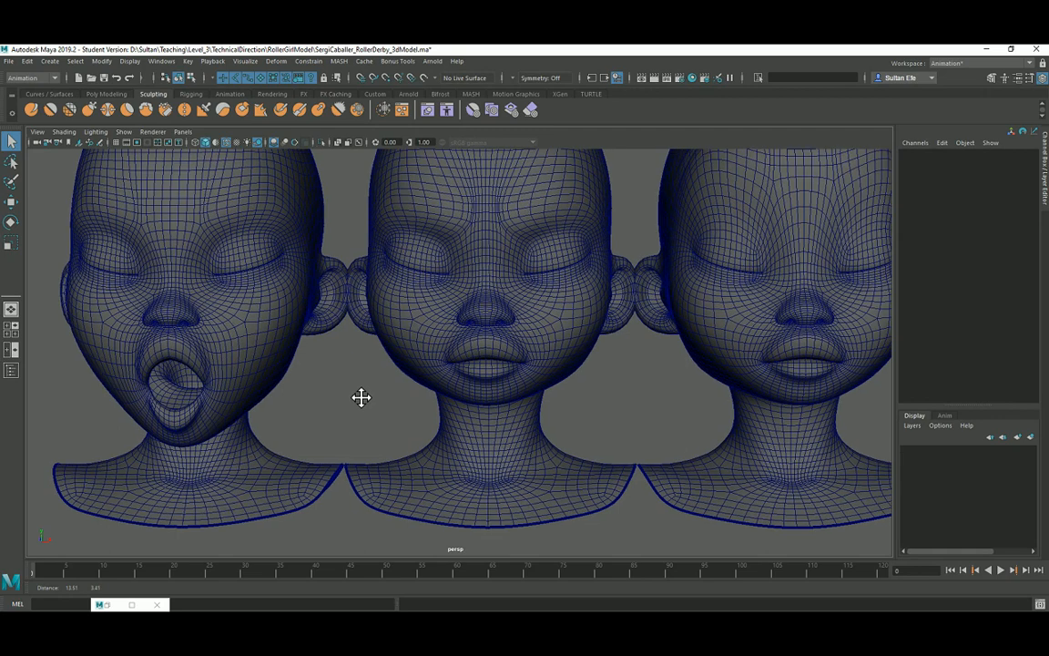
pyautogui.keyDown('alt'); pyautogui.moveTo(361, 398); pyautogui.dragTo(508, 371); pyautogui.keyUp('alt')
pyautogui.keyDown('alt'); pyautogui.moveTo(492, 393); pyautogui.dragTo(438, 456, button='middle'); pyautogui.keyUp('alt')
pyautogui.keyDown('alt'); pyautogui.moveTo(438, 456); pyautogui.dragTo(415, 492); pyautogui.keyUp('alt')
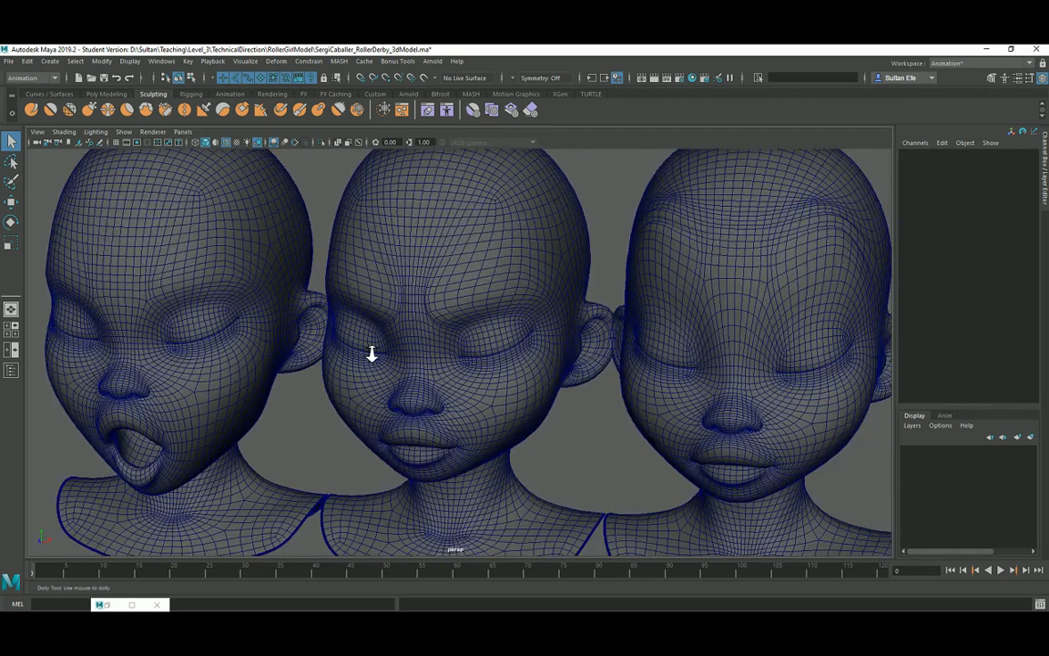
pyautogui.keyDown('alt'); pyautogui.moveTo(370, 354); pyautogui.dragTo(446, 421, button='right'); pyautogui.keyUp('alt')
pyautogui.keyDown('alt'); pyautogui.moveTo(414, 369); pyautogui.dragTo(451, 404, button='right'); pyautogui.keyUp('alt')
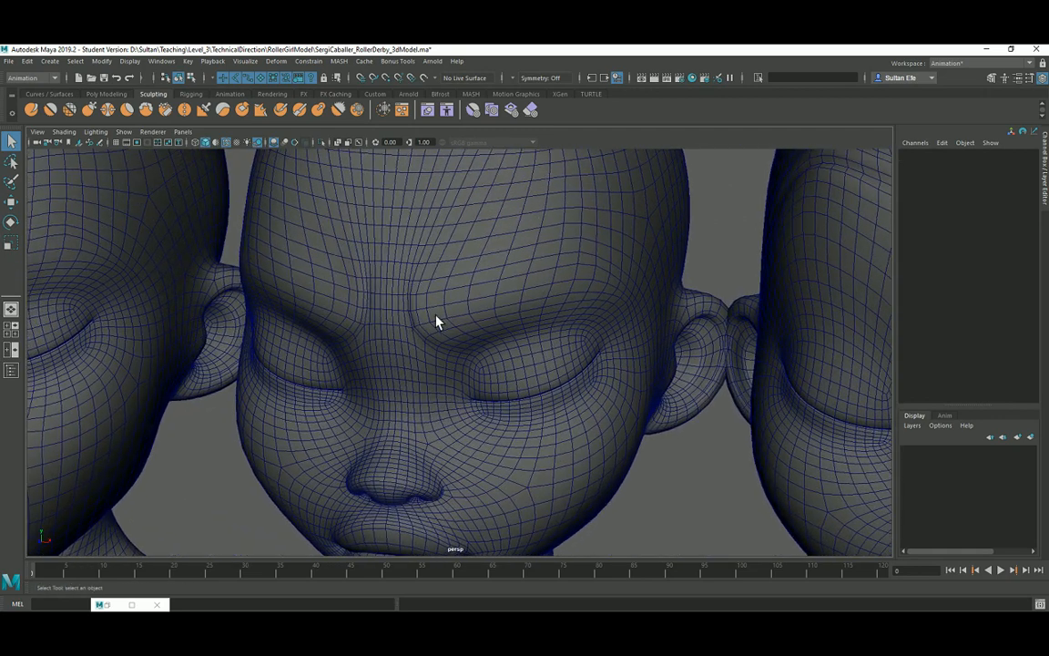
pyautogui.keyDown('alt'); pyautogui.moveTo(372, 323); pyautogui.dragTo(447, 387); pyautogui.keyUp('alt')
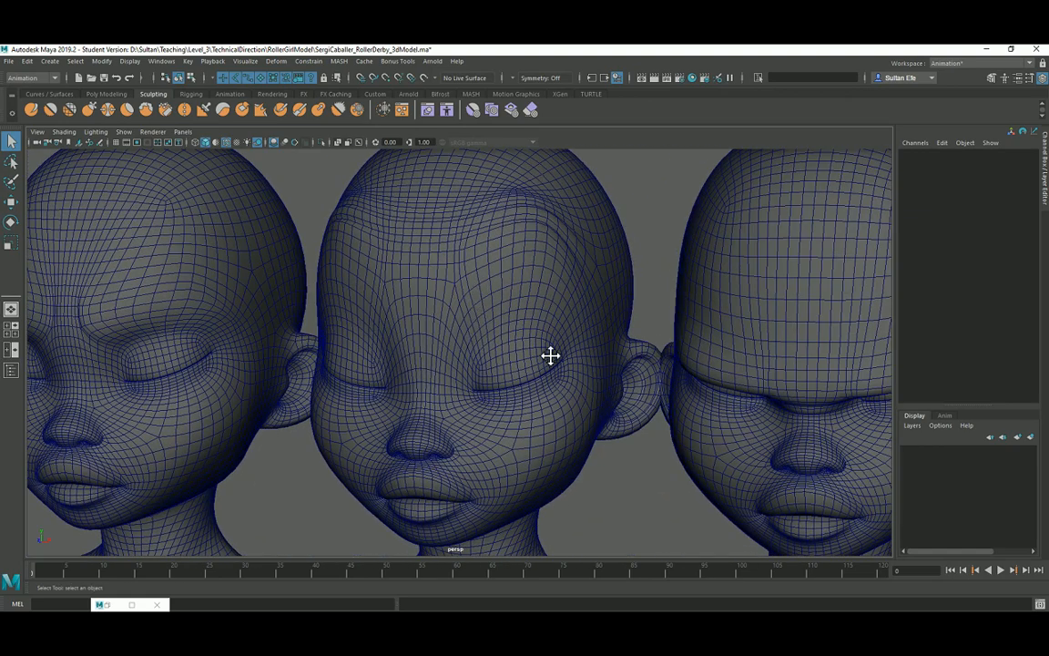
# Examine the lowered-brow and open-eye shape heads, looking closely at the open eyelids.
pyautogui.keyDown('alt'); pyautogui.moveTo(550, 355); pyautogui.dragTo(339, 339, button='middle'); pyautogui.keyUp('alt')
pyautogui.keyDown('alt'); pyautogui.moveTo(588, 367); pyautogui.dragTo(347, 349, button='middle'); pyautogui.keyUp('alt')
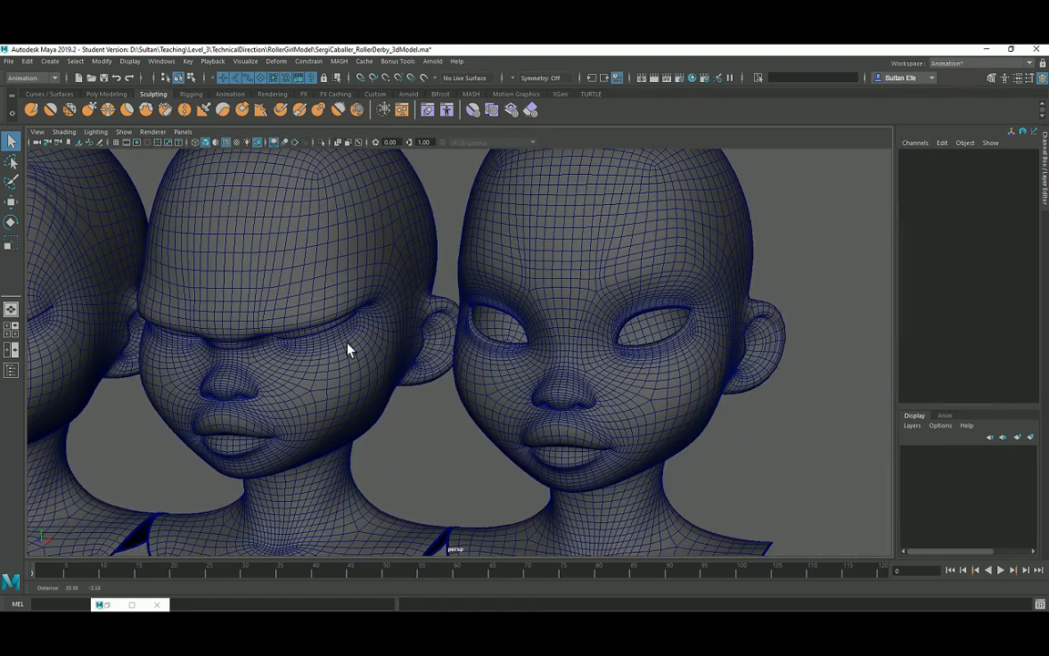
pyautogui.keyDown('alt'); pyautogui.moveTo(609, 414); pyautogui.dragTo(577, 320, button='middle'); pyautogui.keyUp('alt')
pyautogui.keyDown('alt'); pyautogui.moveTo(575, 336); pyautogui.dragTo(529, 412, button='right'); pyautogui.keyUp('alt')
pyautogui.keyDown('alt'); pyautogui.moveTo(528, 411); pyautogui.dragTo(485, 407, button='middle'); pyautogui.keyUp('alt')
pyautogui.keyDown('alt'); pyautogui.moveTo(484, 407); pyautogui.dragTo(568, 474, button='right'); pyautogui.keyUp('alt')
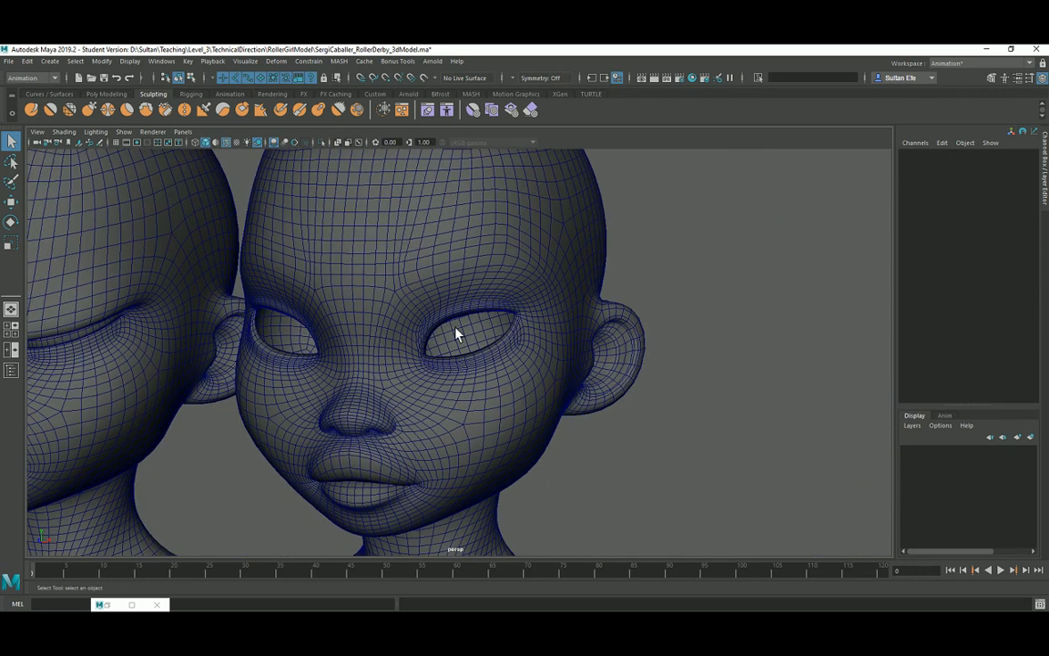
pyautogui.keyDown('alt'); pyautogui.moveTo(455, 335); pyautogui.dragTo(482, 381, button='right'); pyautogui.keyUp('alt')
# Examine the puckered, wide and downturned mouth shape heads, comparing their lips and mouth corners.
pyautogui.keyDown('alt'); pyautogui.moveTo(603, 376); pyautogui.dragTo(410, 344, button='middle'); pyautogui.keyUp('alt')
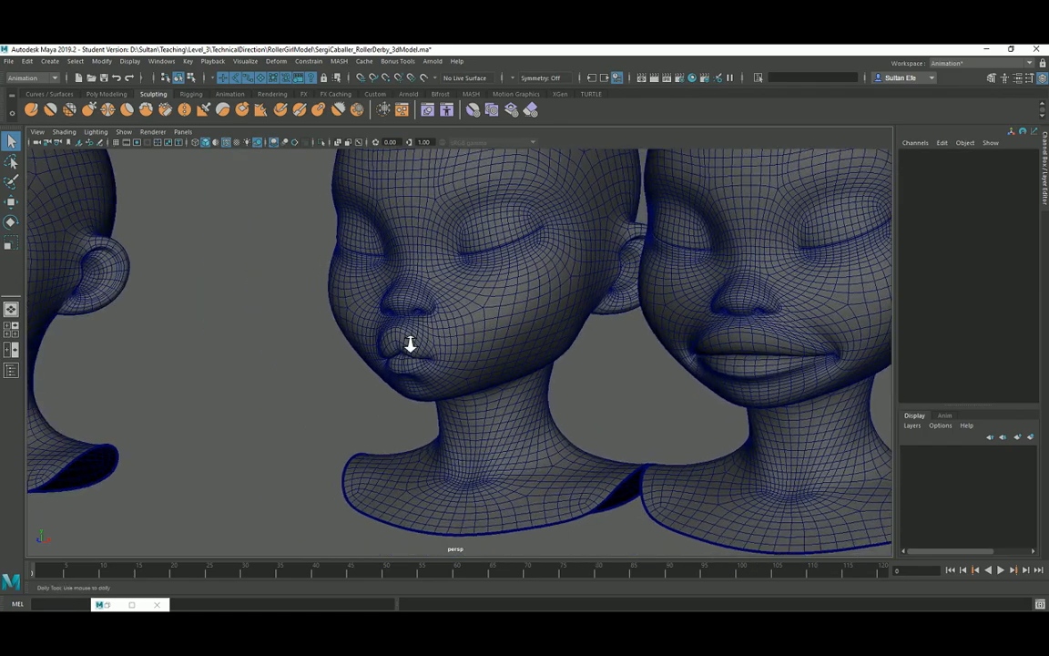
pyautogui.keyDown('alt'); pyautogui.moveTo(410, 344); pyautogui.dragTo(470, 445, button='right'); pyautogui.keyUp('alt')
pyautogui.keyDown('alt'); pyautogui.moveTo(433, 383); pyautogui.dragTo(419, 379, button='right'); pyautogui.keyUp('alt')
pyautogui.keyDown('alt'); pyautogui.moveTo(419, 379); pyautogui.dragTo(435, 363, button='middle'); pyautogui.keyUp('alt')
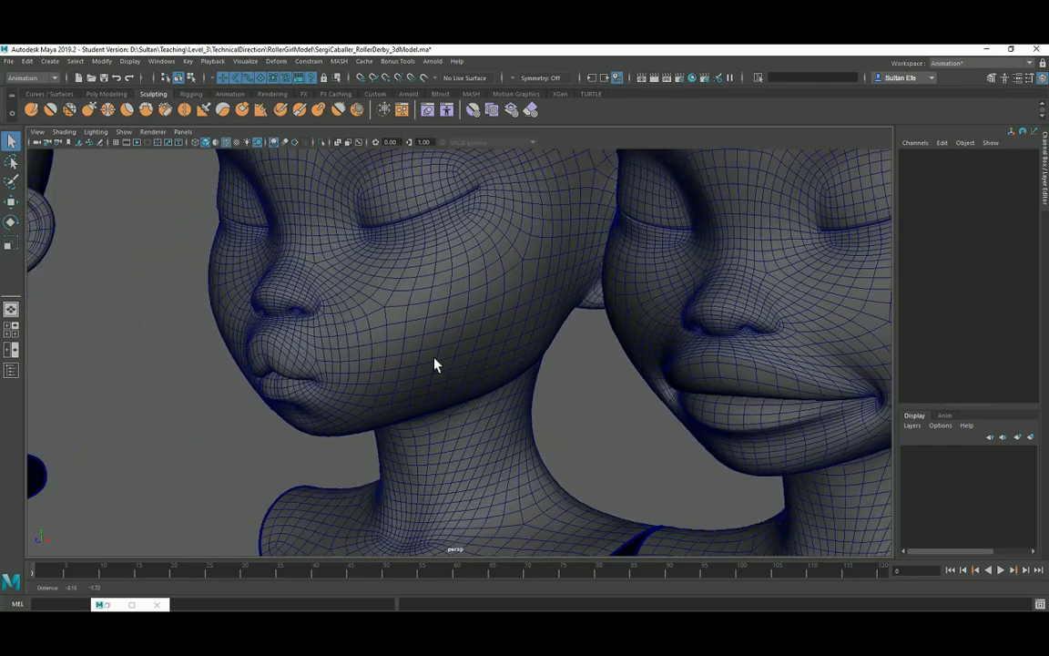
pyautogui.keyDown('alt'); pyautogui.moveTo(264, 384); pyautogui.dragTo(467, 379, button='right'); pyautogui.keyUp('alt')
pyautogui.keyDown('alt'); pyautogui.moveTo(467, 380); pyautogui.dragTo(270, 382); pyautogui.keyUp('alt')
pyautogui.moveTo(270, 381)
pyautogui.keyDown('alt'); pyautogui.mouseDown(button='right')
pyautogui.moveTo(320, 393)
pyautogui.moveTo(283, 381)
pyautogui.mouseUp(button='right'); pyautogui.keyUp('alt')
pyautogui.keyDown('alt'); pyautogui.moveTo(283, 381); pyautogui.dragTo(398, 383, button='middle'); pyautogui.keyUp('alt')
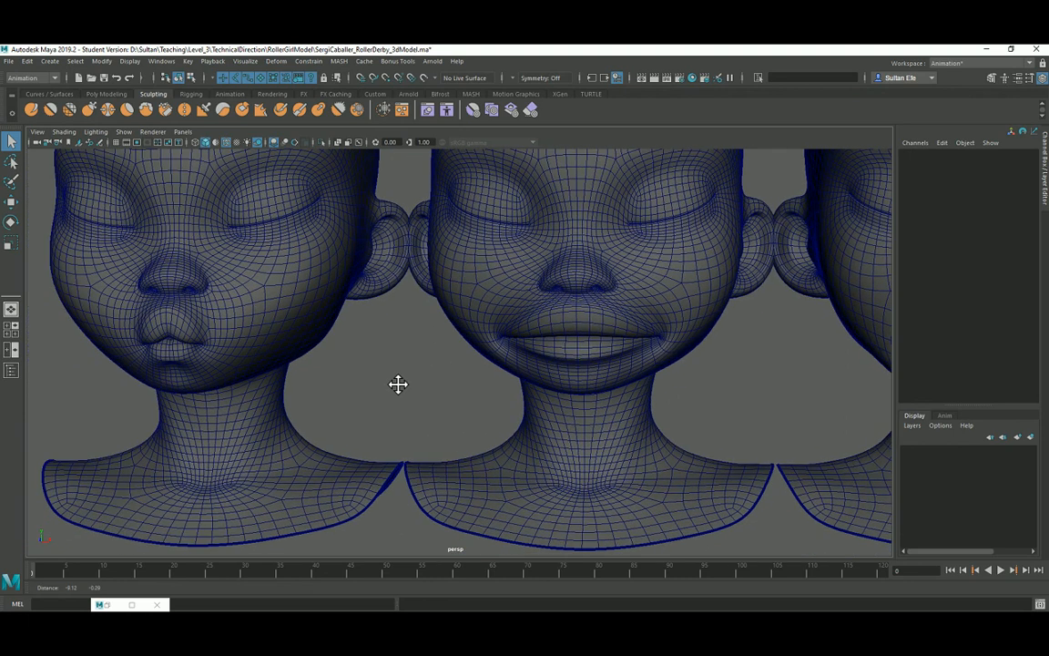
pyautogui.keyDown('alt'); pyautogui.moveTo(521, 387); pyautogui.dragTo(328, 408, button='middle'); pyautogui.keyUp('alt')
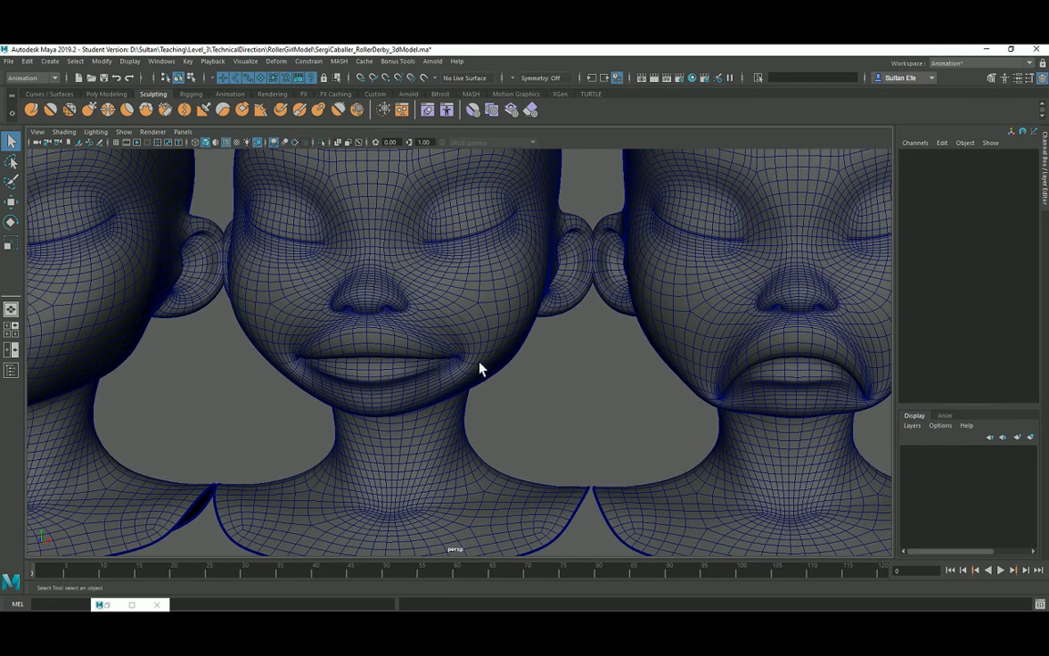
pyautogui.keyDown('alt'); pyautogui.moveTo(479, 362); pyautogui.dragTo(501, 350, button='middle'); pyautogui.keyUp('alt')
# Switch to the front view and frame the puckered, wide and downturned mouth heads.
pyautogui.press('space')
pyautogui.moveTo(455, 322); pyautogui.dragTo(465, 346)
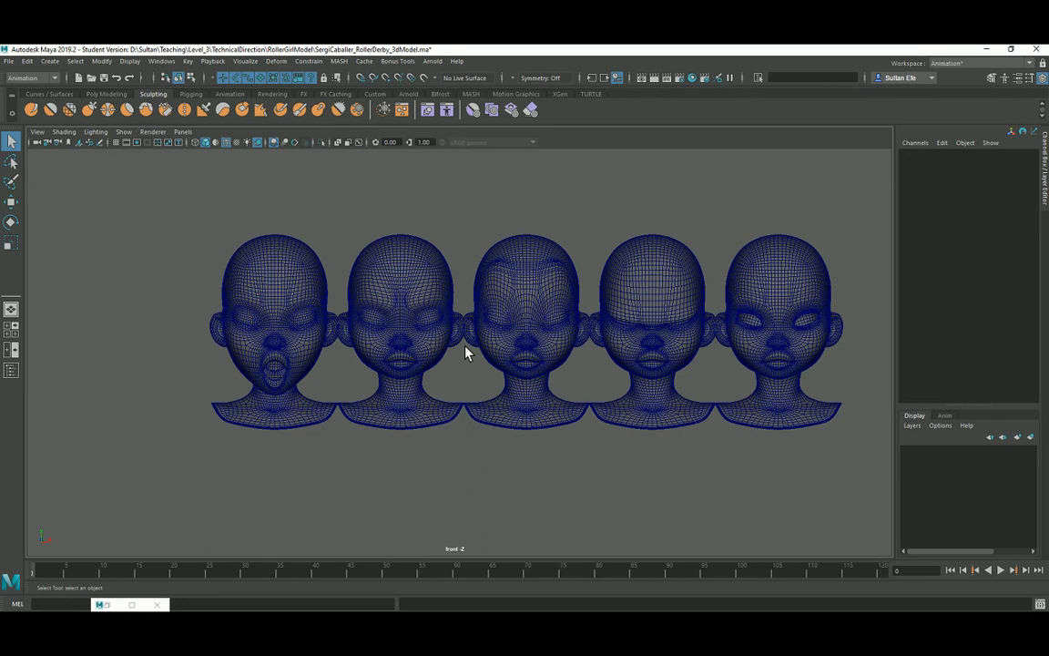
pyautogui.keyDown('alt'); pyautogui.moveTo(676, 375); pyautogui.dragTo(171, 355, button='middle'); pyautogui.keyUp('alt')
pyautogui.keyDown('alt'); pyautogui.moveTo(539, 359); pyautogui.dragTo(324, 353, button='middle'); pyautogui.keyUp('alt')
pyautogui.keyDown('alt'); pyautogui.moveTo(324, 354); pyautogui.dragTo(499, 391, button='right'); pyautogui.keyUp('alt')
pyautogui.keyDown('alt'); pyautogui.moveTo(499, 391); pyautogui.dragTo(153, 379, button='middle'); pyautogui.keyUp('alt')
pyautogui.keyDown('alt'); pyautogui.moveTo(153, 379); pyautogui.dragTo(520, 499, button='right'); pyautogui.keyUp('alt')
pyautogui.keyDown('alt'); pyautogui.moveTo(345, 382); pyautogui.dragTo(432, 477, button='middle'); pyautogui.keyUp('alt')
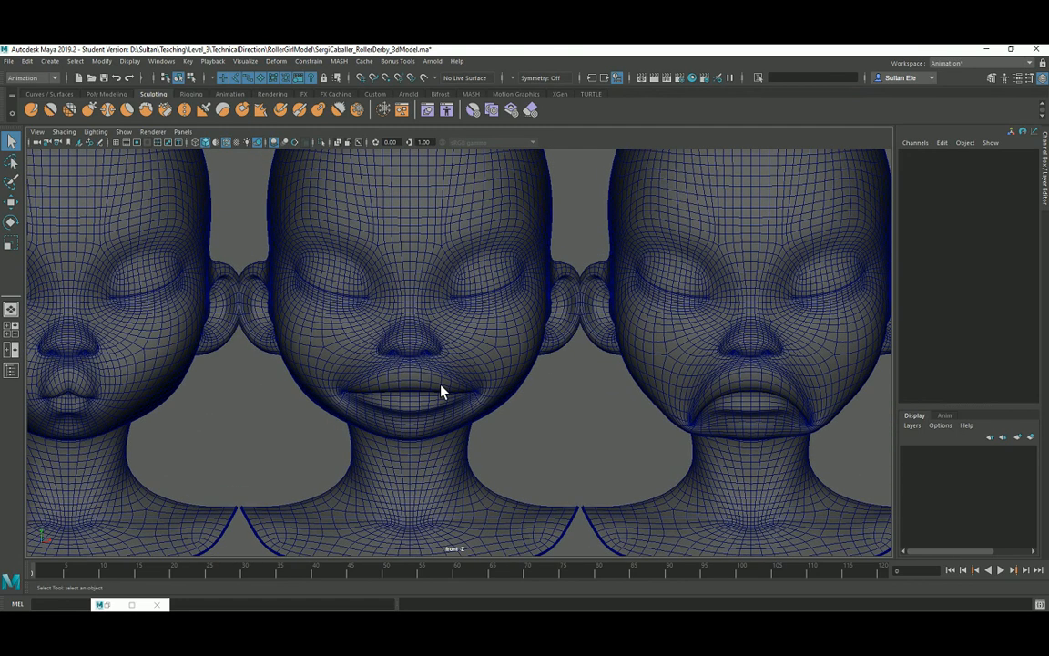
pyautogui.keyDown('alt'); pyautogui.moveTo(389, 372); pyautogui.dragTo(484, 372, button='middle'); pyautogui.keyUp('alt')
# Open the Grease Pencil in the front view, add a frame, and set the pencil colour to red.
pyautogui.click(482, 371)
pyautogui.click(101, 143)
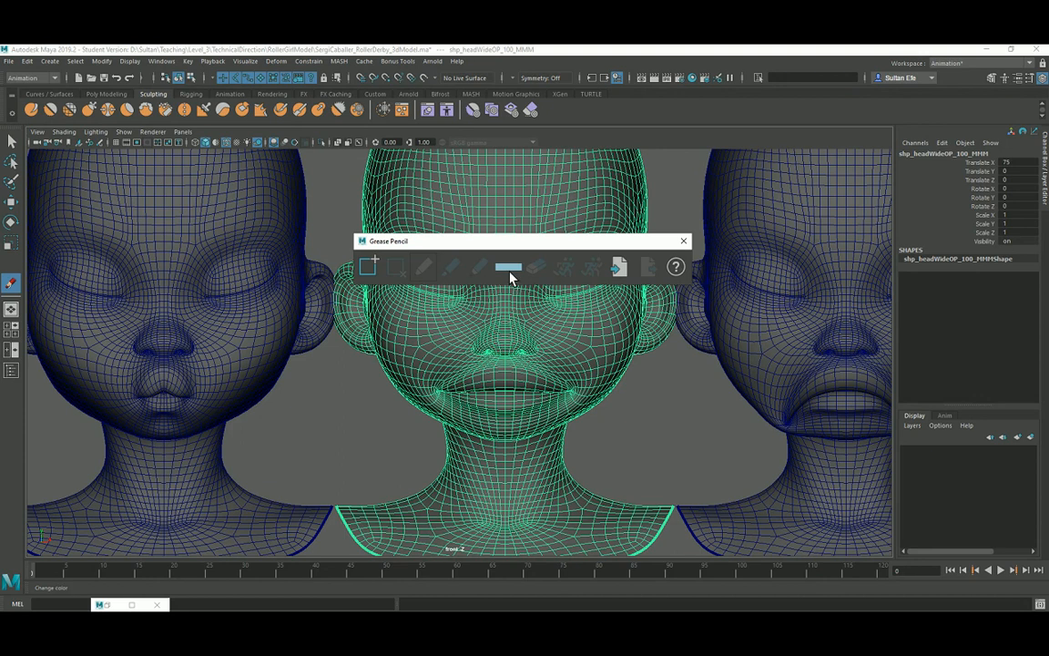
pyautogui.click(372, 266)
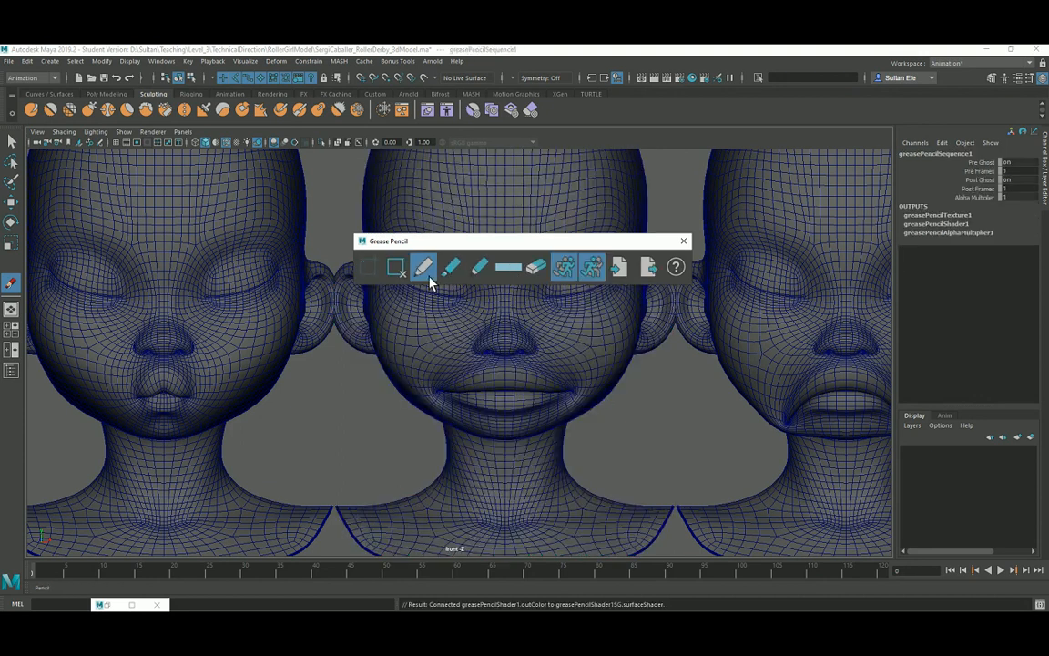
pyautogui.click(516, 268)
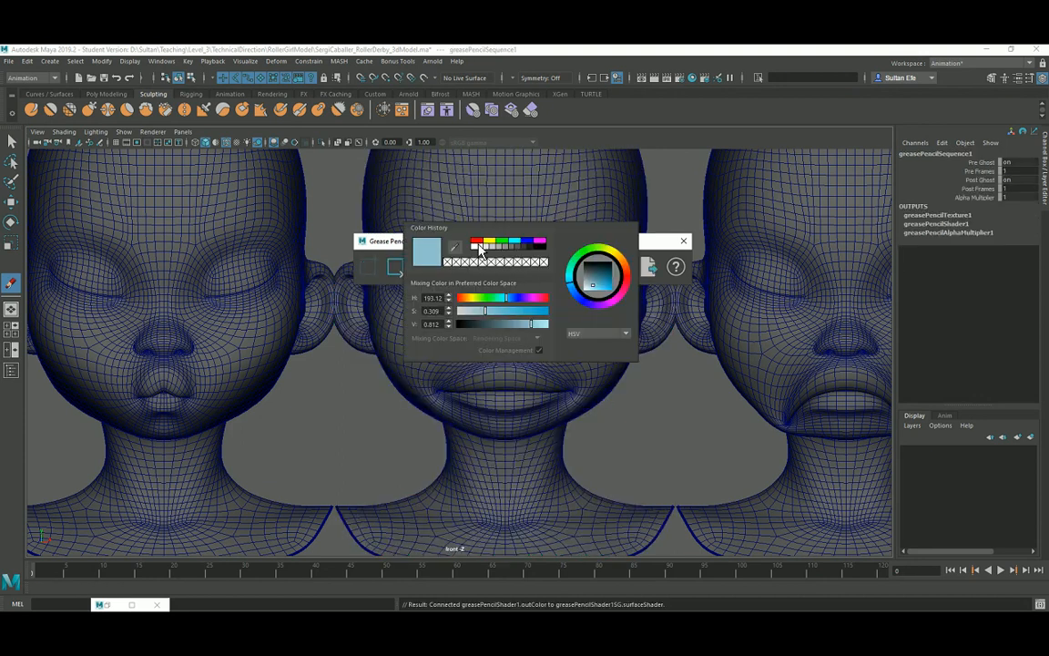
pyautogui.click(476, 244)
# Sketch red marks beside the mouth corners of the puckered and wide-mouth heads to show the corners' sideways movement.
pyautogui.moveTo(187, 397)
pyautogui.keyDown('alt'); pyautogui.mouseDown(button='middle')
pyautogui.moveTo(270, 386)
pyautogui.moveTo(303, 370)
pyautogui.mouseUp(button='middle'); pyautogui.keyUp('alt')
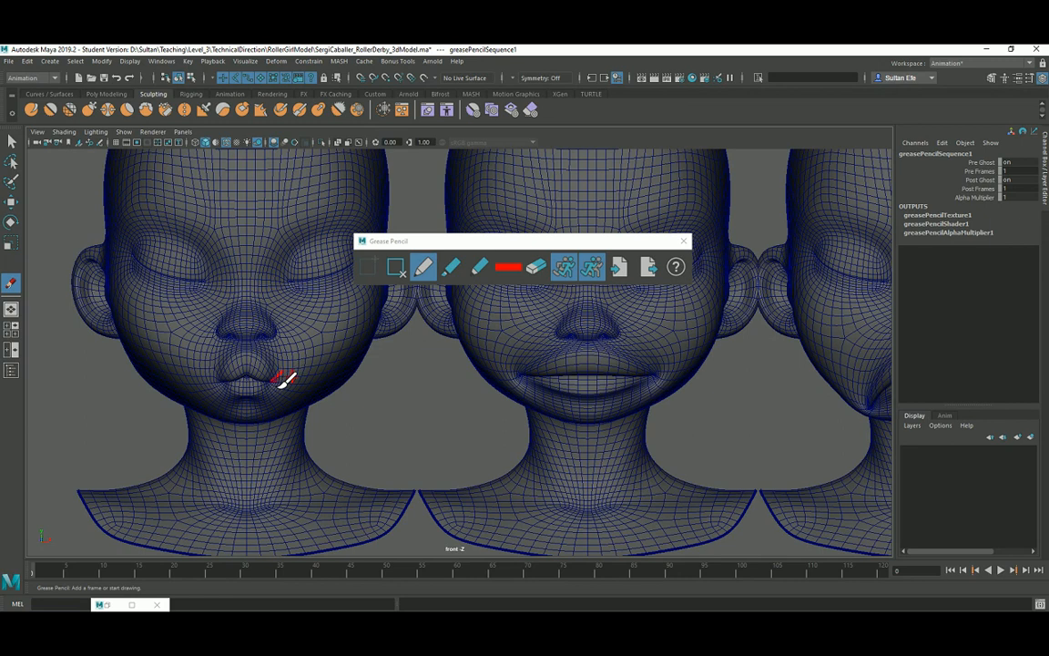
pyautogui.keyDown('alt'); pyautogui.moveTo(301, 380); pyautogui.dragTo(132, 410, button='middle'); pyautogui.keyUp('alt')
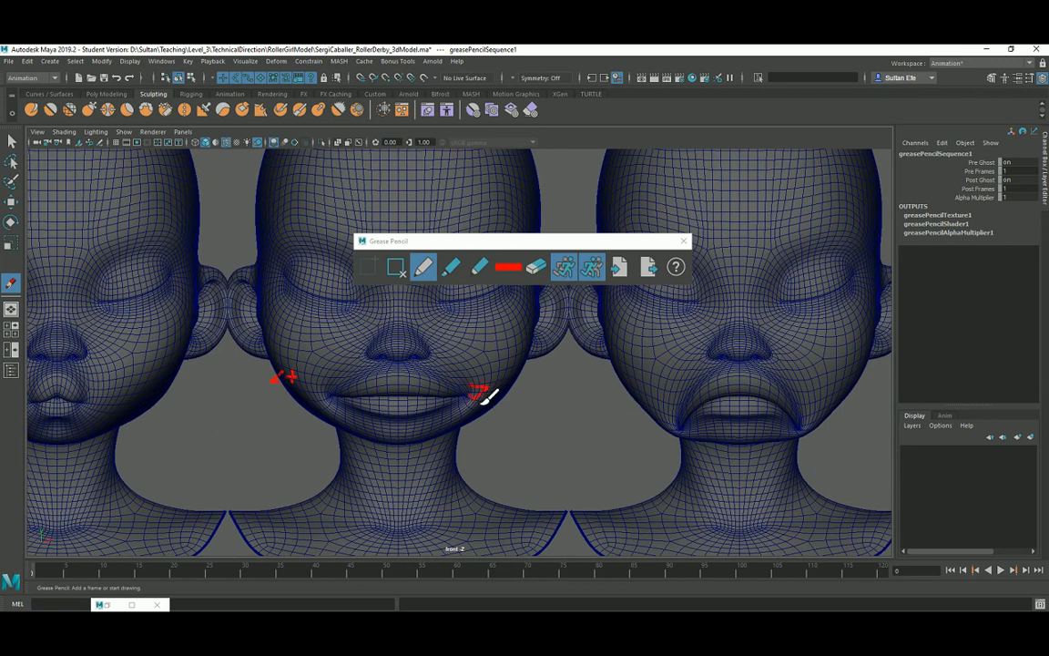
pyautogui.moveTo(506, 404)
pyautogui.keyDown('alt'); pyautogui.mouseDown(button='middle')
pyautogui.moveTo(403, 398)
pyautogui.moveTo(489, 392)
pyautogui.mouseUp(button='middle'); pyautogui.keyUp('alt')
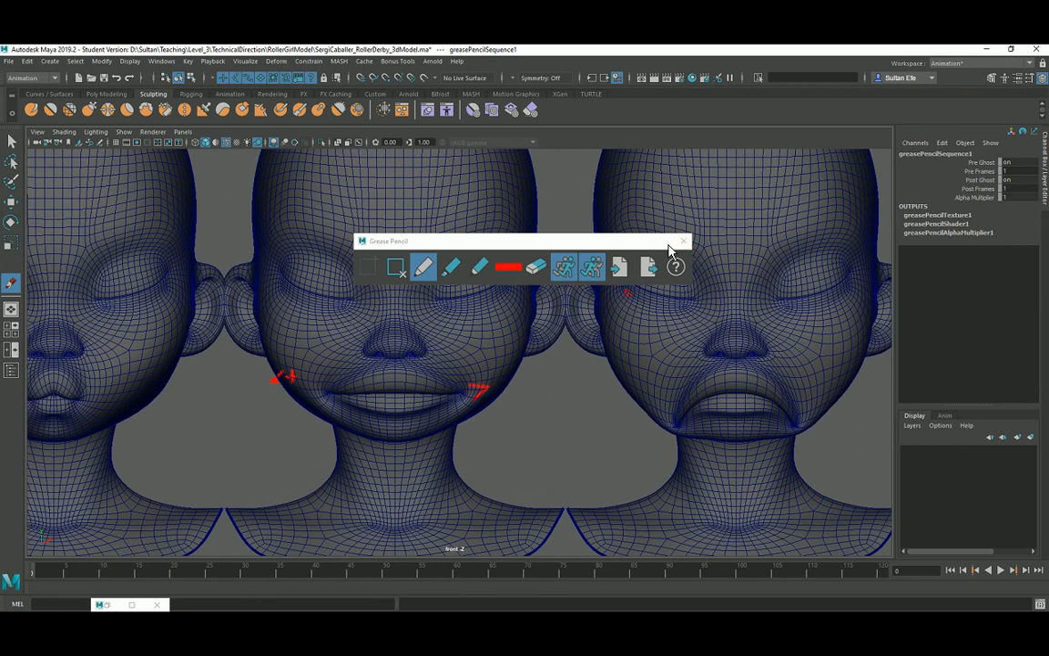
# Move the Grease Pencil window clear of the faces and sketch a red downward arrow beside the downturned mouth's corner.
pyautogui.moveTo(667, 245); pyautogui.dragTo(486, 174)
pyautogui.keyDown('alt'); pyautogui.moveTo(708, 384); pyautogui.dragTo(681, 386, button='middle'); pyautogui.keyUp('alt')
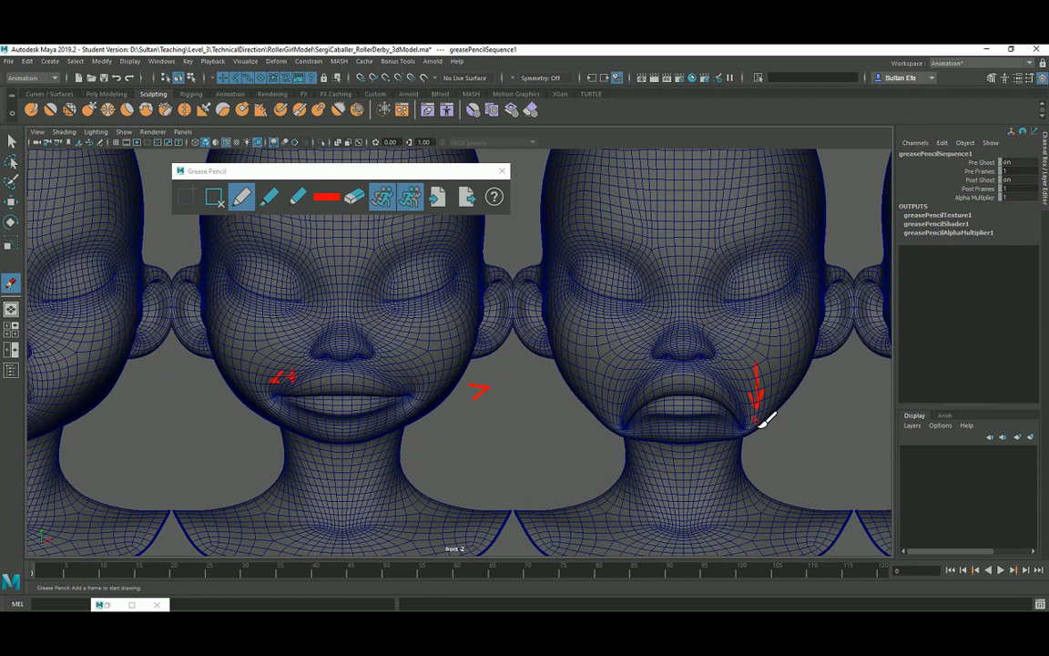
pyautogui.keyDown('alt'); pyautogui.moveTo(767, 419); pyautogui.dragTo(456, 434, button='middle'); pyautogui.keyUp('alt')
pyautogui.keyDown('alt'); pyautogui.moveTo(538, 428); pyautogui.dragTo(501, 421, button='middle'); pyautogui.keyUp('alt')
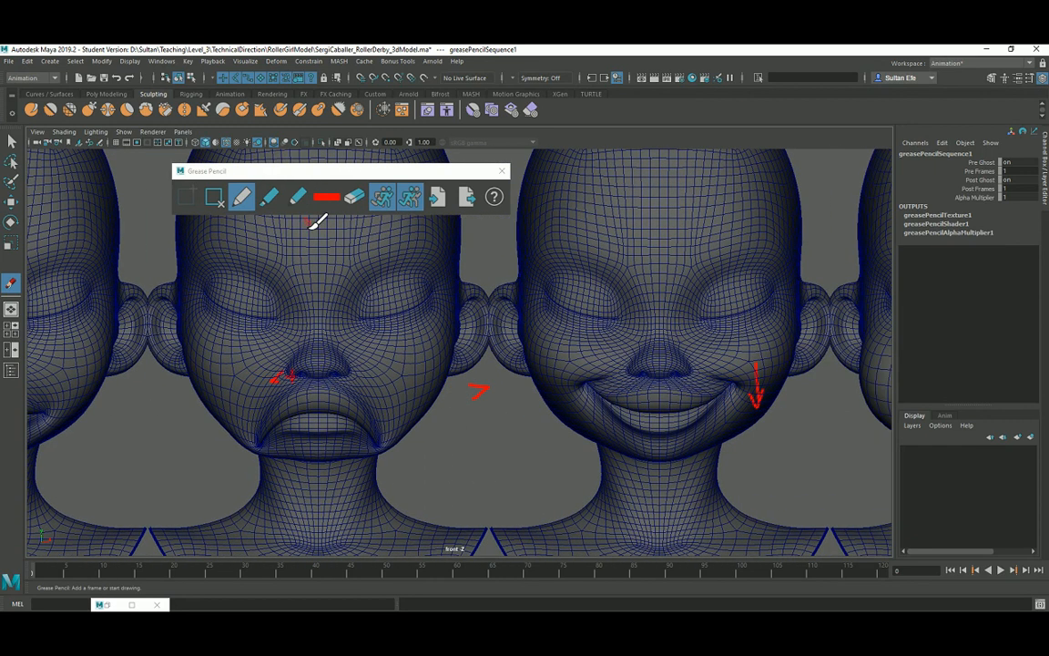
# Erase the red Grease Pencil marks and frame the smiling head.
pyautogui.click(354, 200)
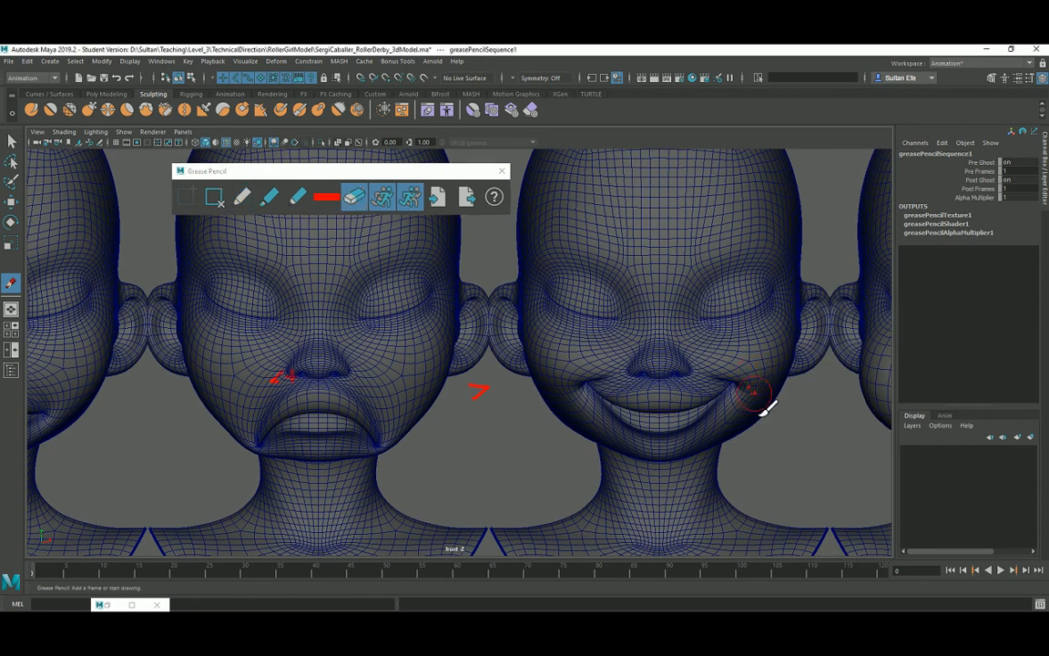
pyautogui.keyDown('alt'); pyautogui.moveTo(768, 407); pyautogui.dragTo(590, 382, button='middle'); pyautogui.keyUp('alt')
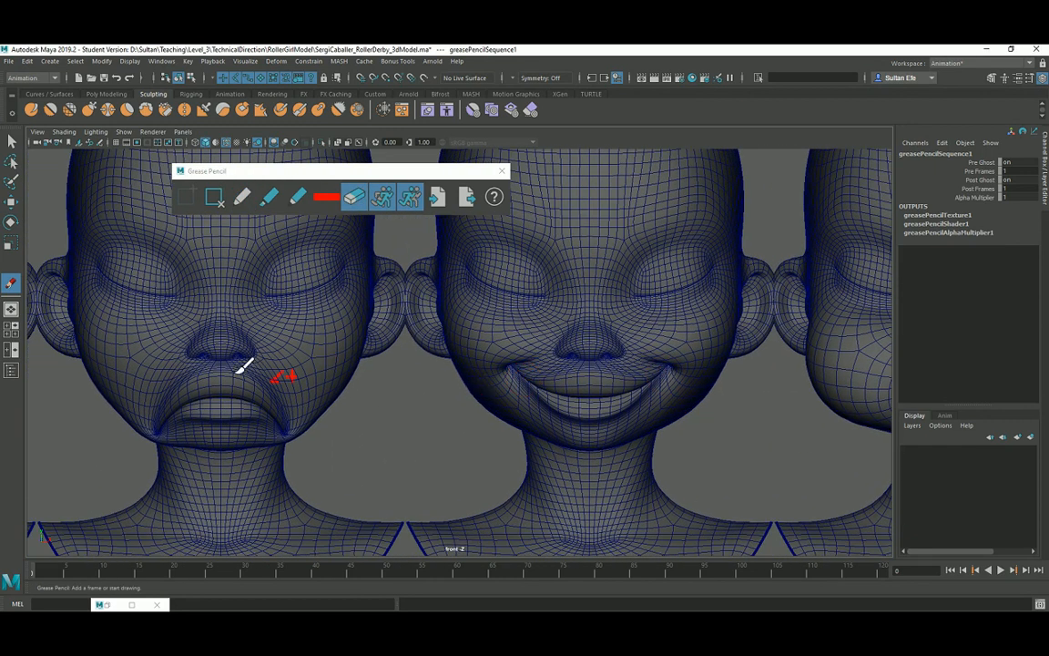
pyautogui.keyDown('alt'); pyautogui.moveTo(533, 448); pyautogui.dragTo(456, 407, button='middle'); pyautogui.keyUp('alt')
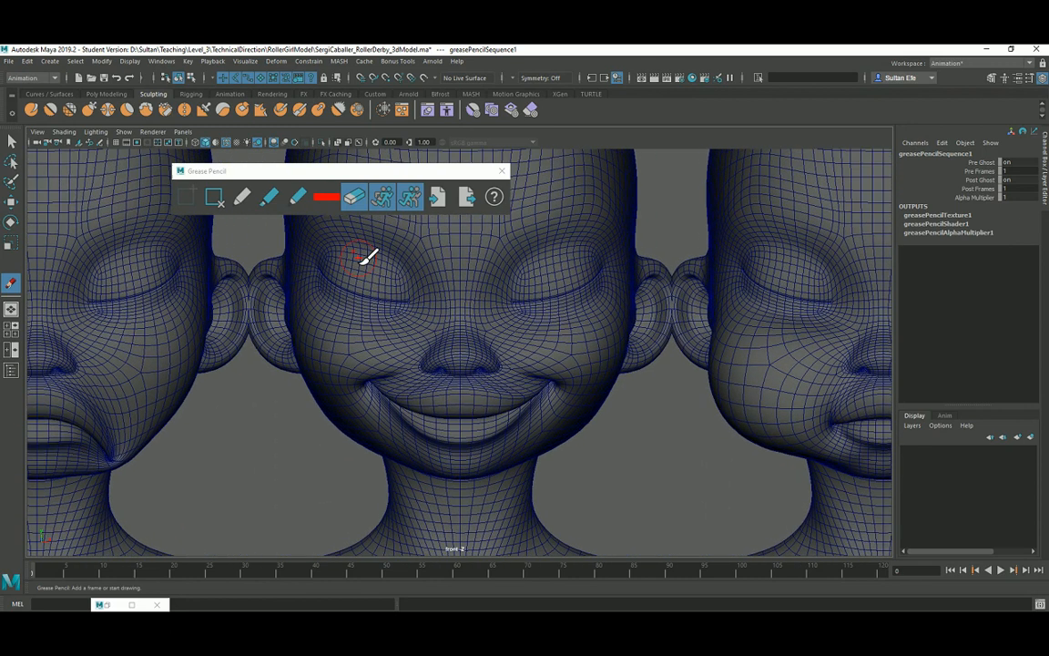
# Sketch a red upward-curving arrow with the Grease Pencil at the smiling head's mouth corner.
pyautogui.keyDown('alt'); pyautogui.moveTo(335, 361); pyautogui.dragTo(599, 375, button='middle'); pyautogui.keyUp('alt')
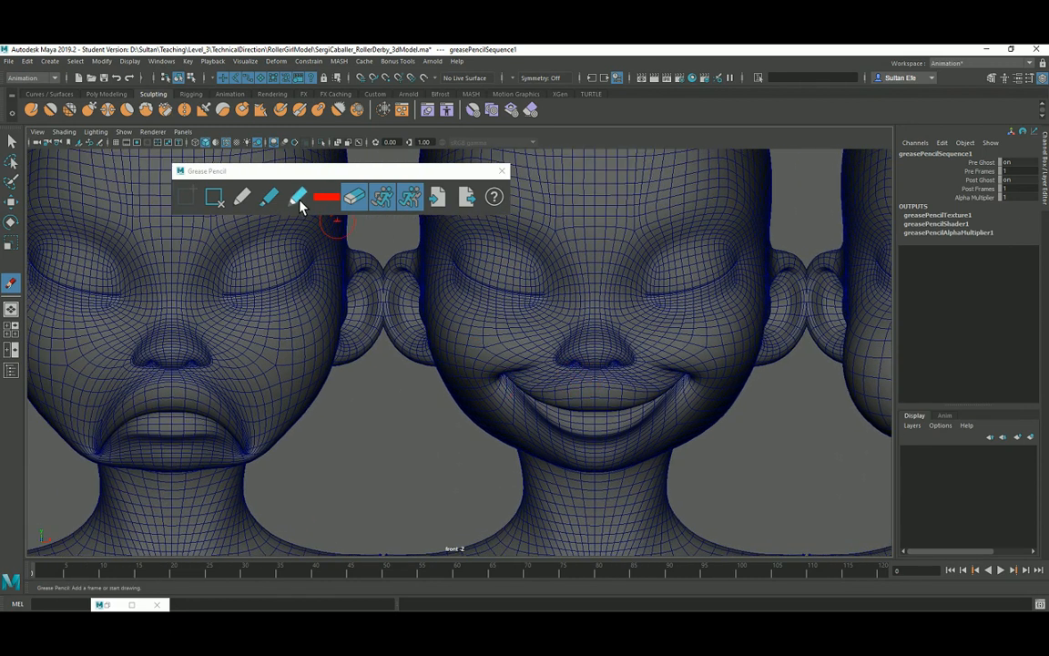
pyautogui.click(242, 199)
pyautogui.moveTo(645, 391); pyautogui.dragTo(687, 369)
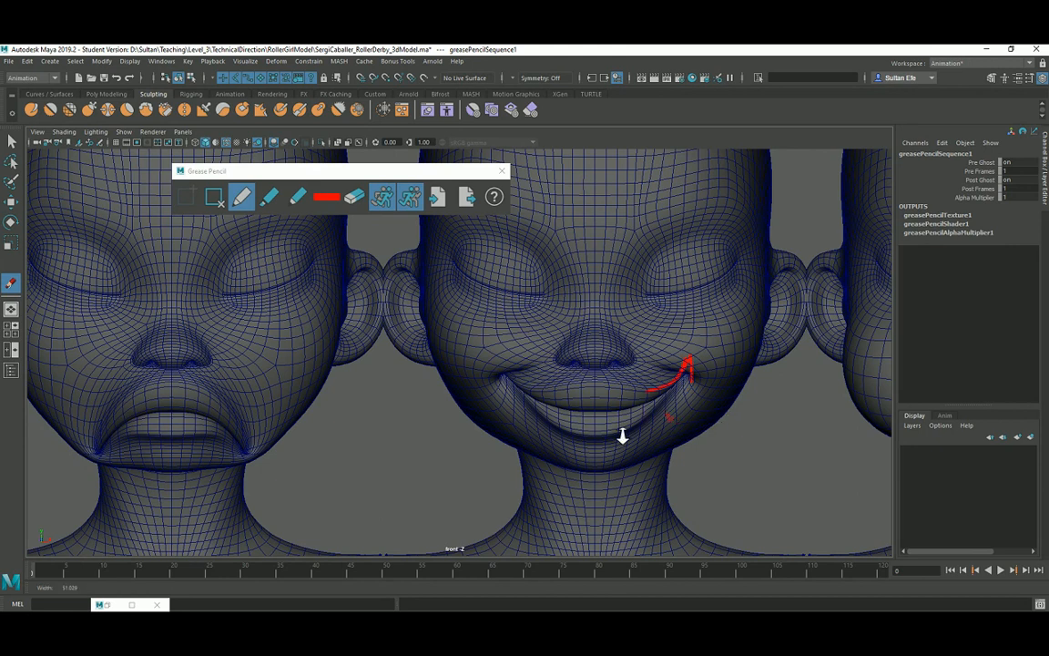
# Compare the frowning, smiling and puffed-cheek heads, and erase the red arrow.
pyautogui.keyDown('alt'); pyautogui.moveTo(623, 436); pyautogui.dragTo(512, 431, button='right'); pyautogui.keyUp('alt')
pyautogui.keyDown('alt'); pyautogui.moveTo(512, 431); pyautogui.dragTo(743, 413, button='middle'); pyautogui.keyUp('alt')
pyautogui.keyDown('alt'); pyautogui.moveTo(418, 407); pyautogui.dragTo(544, 384, button='middle'); pyautogui.keyUp('alt')
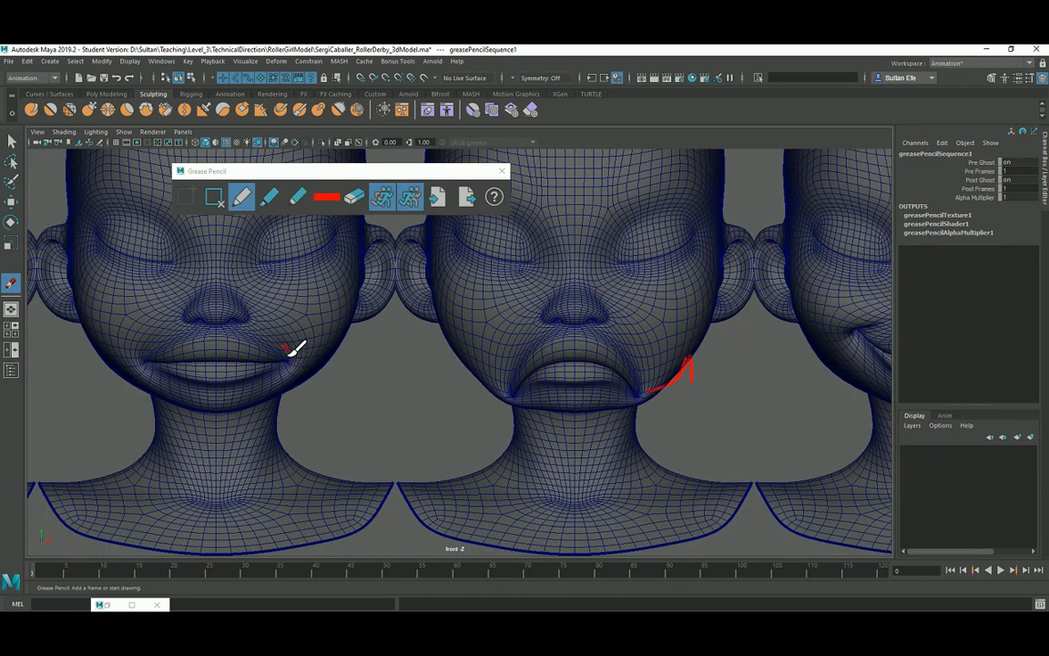
pyautogui.moveTo(605, 407)
pyautogui.keyDown('alt'); pyautogui.mouseDown(button='middle')
pyautogui.moveTo(300, 447)
pyautogui.moveTo(105, 448)
pyautogui.mouseUp(button='middle'); pyautogui.keyUp('alt')
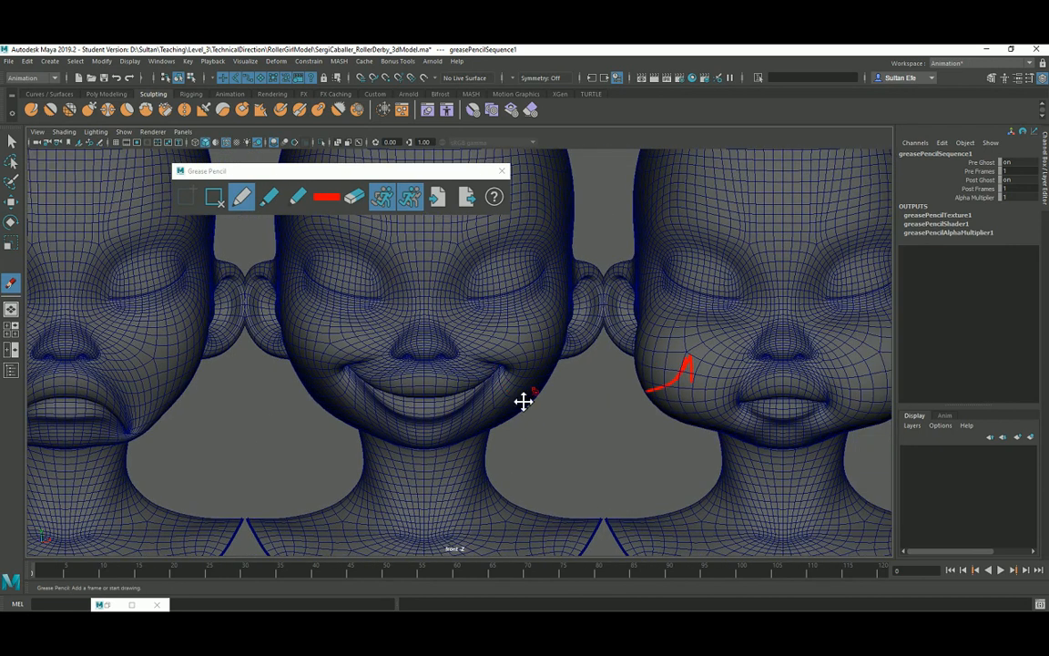
pyautogui.keyDown('alt'); pyautogui.moveTo(522, 401); pyautogui.dragTo(407, 403, button='middle'); pyautogui.keyUp('alt')
pyautogui.click(354, 197)
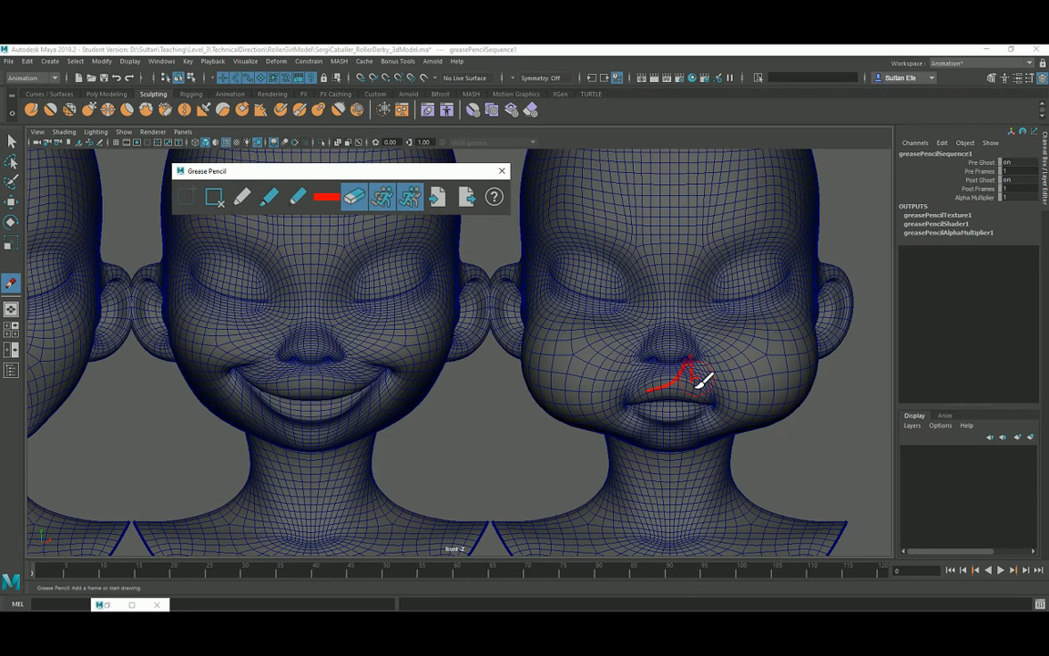
pyautogui.moveTo(702, 377); pyautogui.dragTo(683, 382)
# Close the Grease Pencil window and return to the Select tool.
pyautogui.keyDown('alt'); pyautogui.moveTo(656, 396); pyautogui.dragTo(505, 428, button='middle'); pyautogui.keyUp('alt')
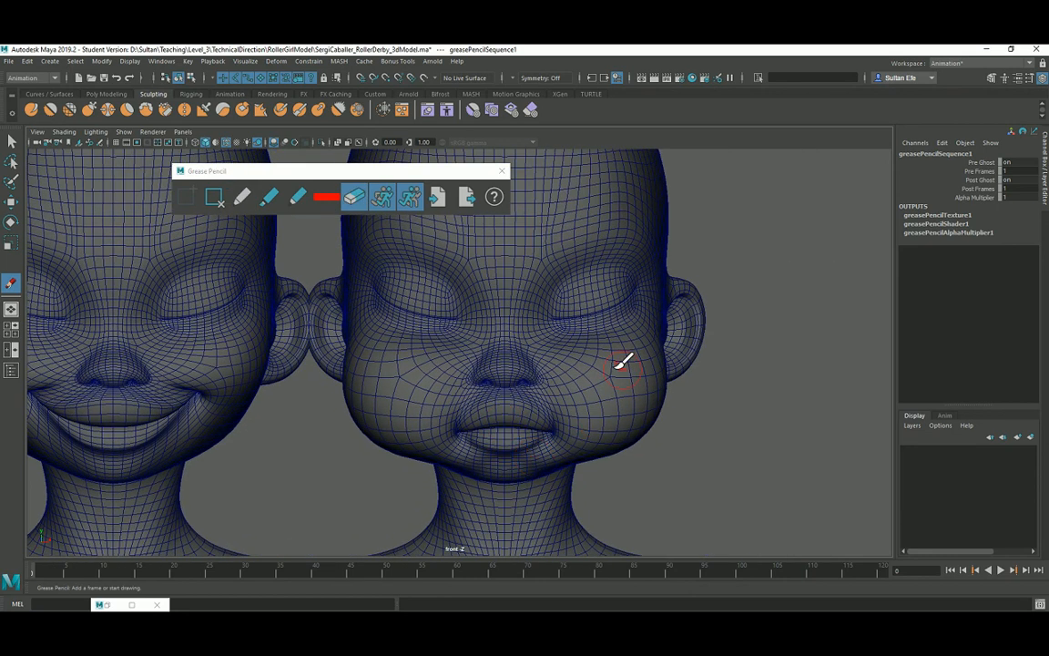
pyautogui.scroll(-4, 610, 466)
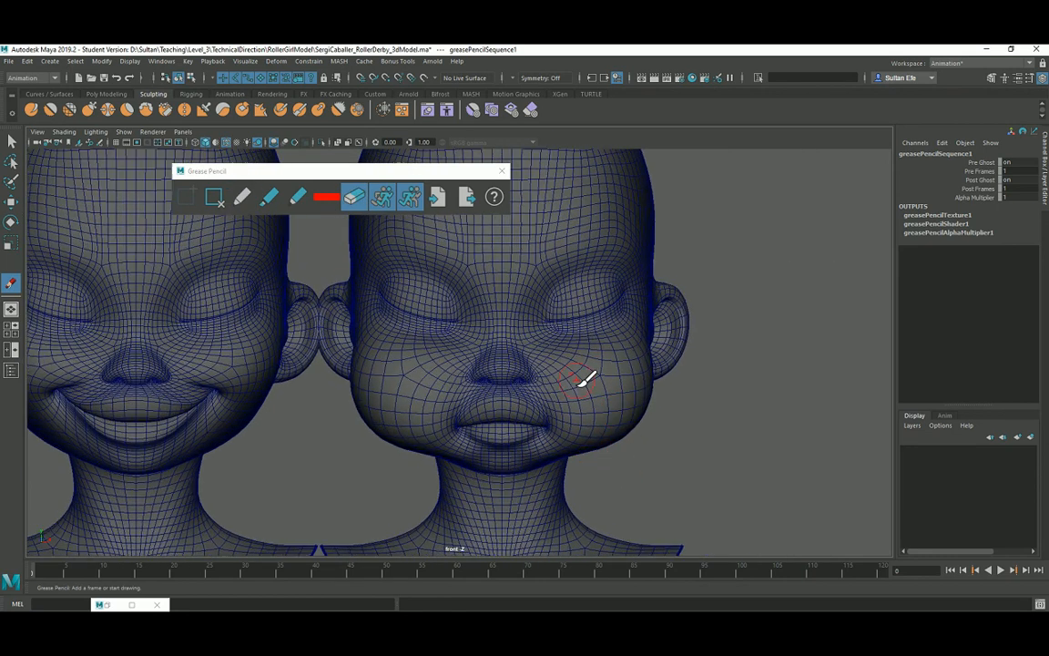
pyautogui.click(501, 171)
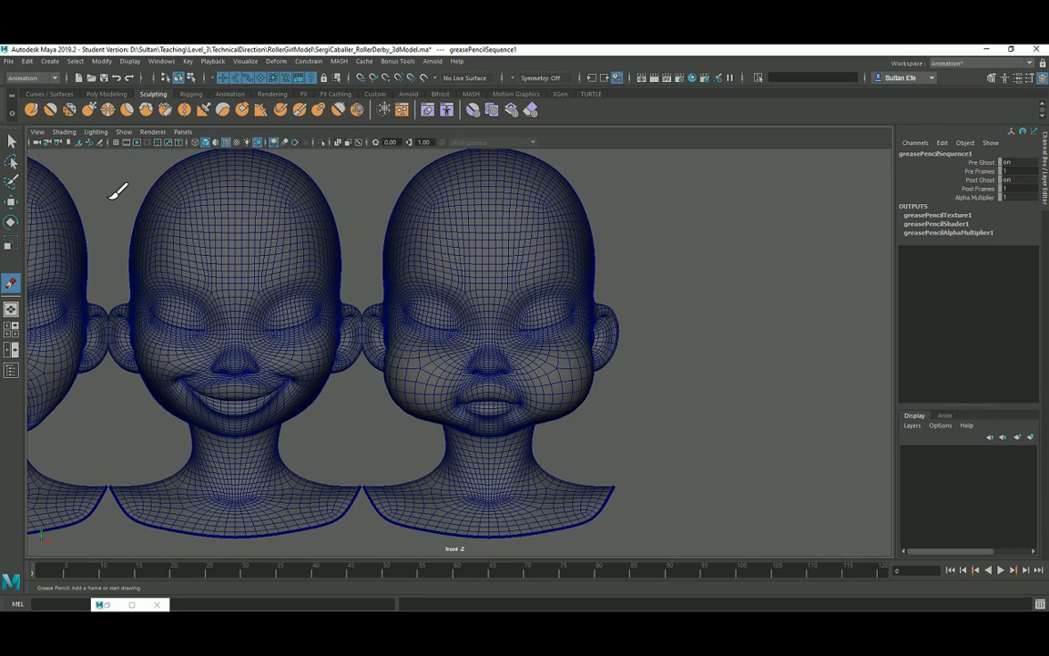
pyautogui.click(12, 142)
# Select the puffed-cheek, smiling, frowning, wide-mouth and narrow-mouth heads together, starting with the puffed-cheek one.
pyautogui.scroll(-2, 364, 351)
pyautogui.keyDown('alt'); pyautogui.moveTo(384, 365); pyautogui.dragTo(639, 382, button='middle'); pyautogui.keyUp('alt')
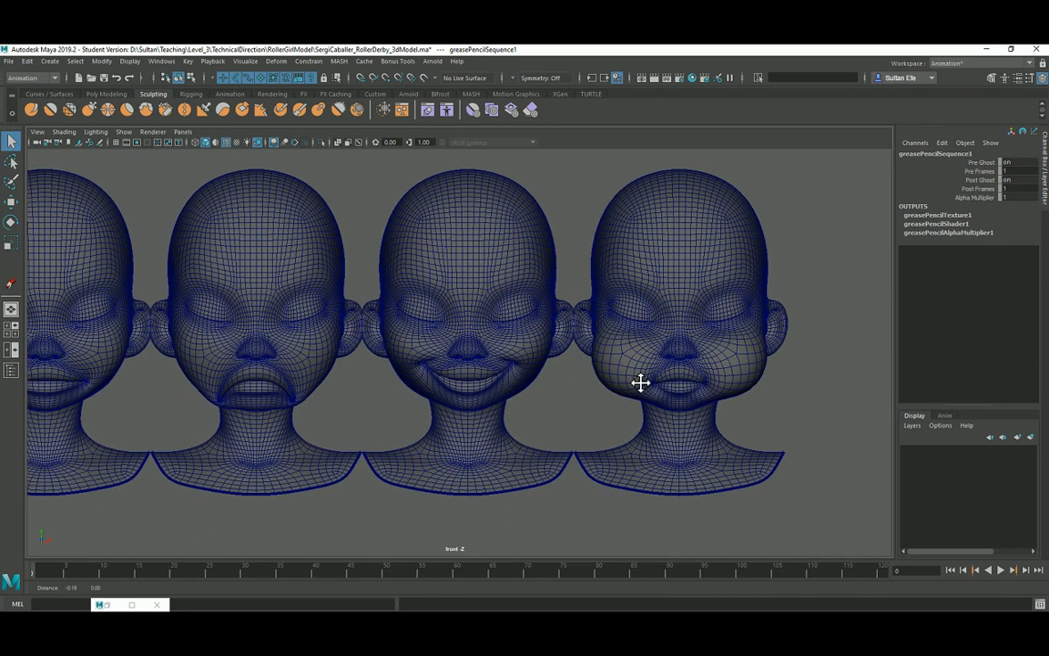
pyautogui.scroll(-2, 552, 383)
pyautogui.keyDown('alt'); pyautogui.moveTo(552, 382); pyautogui.dragTo(568, 382, button='middle'); pyautogui.keyUp('alt')
pyautogui.click(668, 288)
pyautogui.keyDown('alt'); pyautogui.moveTo(586, 340); pyautogui.dragTo(563, 381, button='middle'); pyautogui.keyUp('alt')
pyautogui.scroll(1, 547, 378)
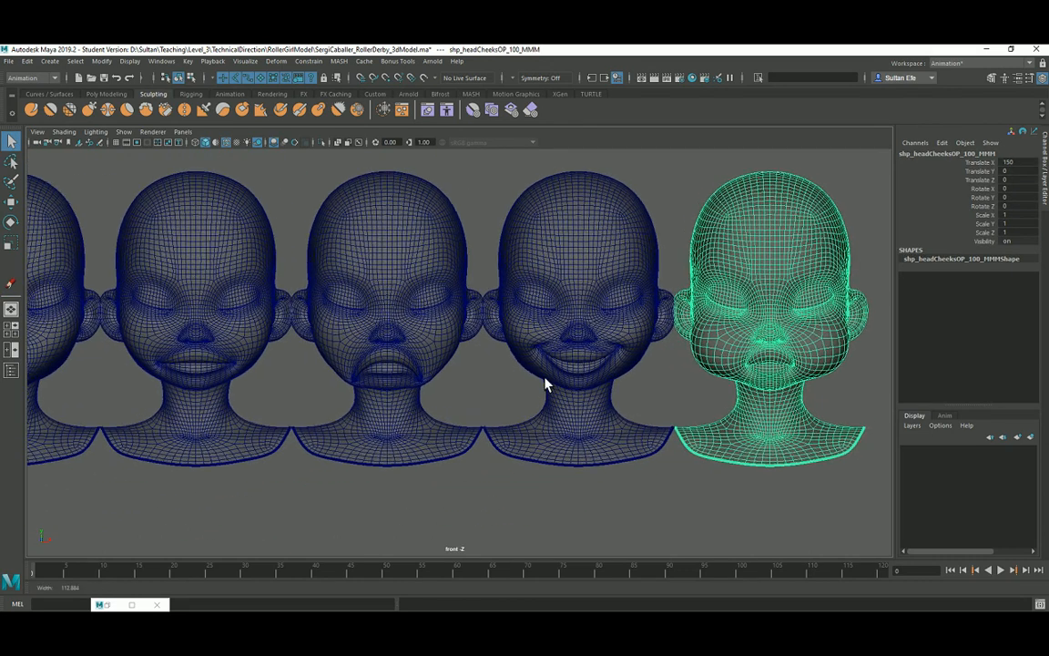
pyautogui.keyDown('shift'); pyautogui.click(596, 282); pyautogui.keyUp('shift')
pyautogui.keyDown('shift'); pyautogui.click(415, 281); pyautogui.keyUp('shift')
pyautogui.keyDown('shift'); pyautogui.click(219, 289); pyautogui.keyUp('shift')
pyautogui.keyDown('alt'); pyautogui.moveTo(303, 395); pyautogui.dragTo(630, 386, button='middle'); pyautogui.keyUp('alt')
pyautogui.keyDown('shift'); pyautogui.click(354, 298); pyautogui.keyUp('shift')
# Add the open-eyelids, lowered-brows, raised-brows, closed-brows and open-jaw heads to the selection in that order.
pyautogui.scroll(-2, 379, 375)
pyautogui.keyDown('alt'); pyautogui.moveTo(418, 395); pyautogui.dragTo(619, 398, button='middle'); pyautogui.keyUp('alt')
pyautogui.keyDown('alt'); pyautogui.moveTo(164, 393); pyautogui.dragTo(552, 397, button='middle'); pyautogui.keyUp('alt')
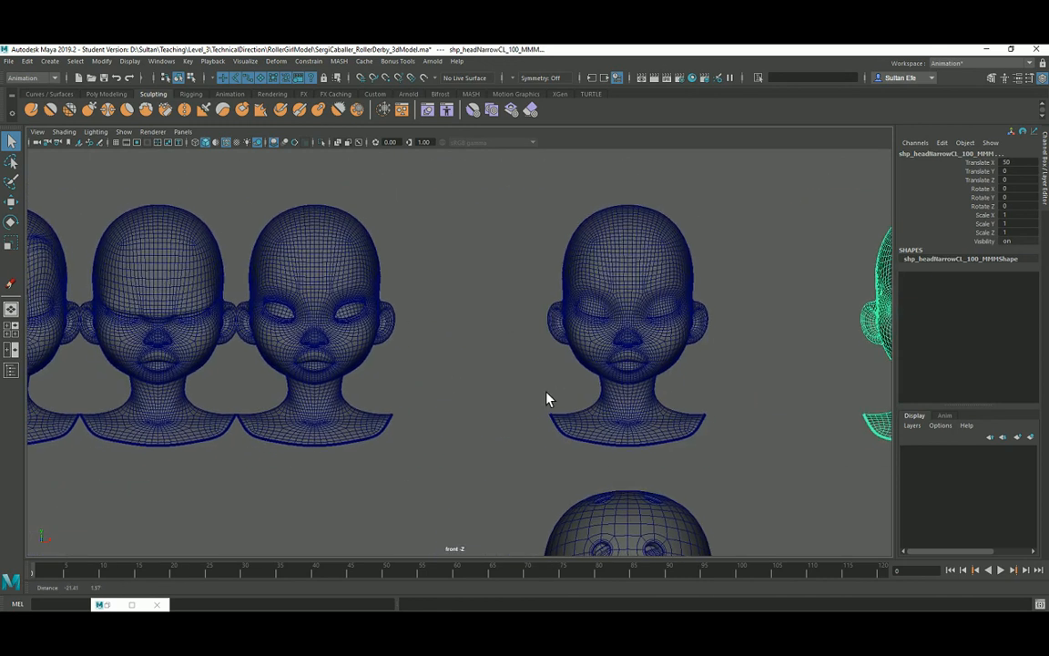
pyautogui.keyDown('shift'); pyautogui.click(312, 275); pyautogui.keyUp('shift')
pyautogui.keyDown('shift'); pyautogui.click(150, 296); pyautogui.keyUp('shift')
pyautogui.keyDown('alt'); pyautogui.moveTo(150, 296); pyautogui.dragTo(378, 326, button='middle'); pyautogui.keyUp('alt')
pyautogui.keyDown('shift'); pyautogui.click(373, 280); pyautogui.keyUp('shift')
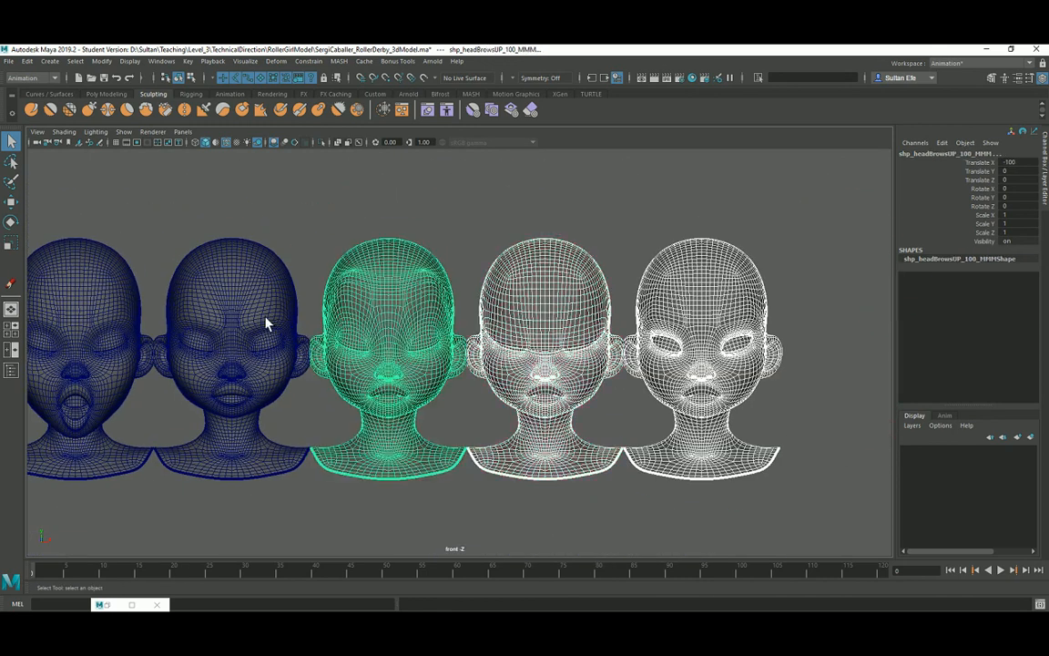
pyautogui.keyDown('shift'); pyautogui.click(239, 287); pyautogui.keyUp('shift')
pyautogui.keyDown('alt'); pyautogui.moveTo(239, 287); pyautogui.dragTo(623, 359, button='middle'); pyautogui.keyUp('alt')
pyautogui.keyDown('shift'); pyautogui.click(375, 325); pyautogui.keyUp('shift')
# Add the neutral base head to the selection last and create a blend shape on it in the Shape Editor.
pyautogui.keyDown('alt'); pyautogui.moveTo(635, 419); pyautogui.dragTo(201, 373, button='middle'); pyautogui.keyUp('alt')
pyautogui.keyDown('alt'); pyautogui.moveTo(660, 344); pyautogui.dragTo(459, 344, button='middle'); pyautogui.keyUp('alt')
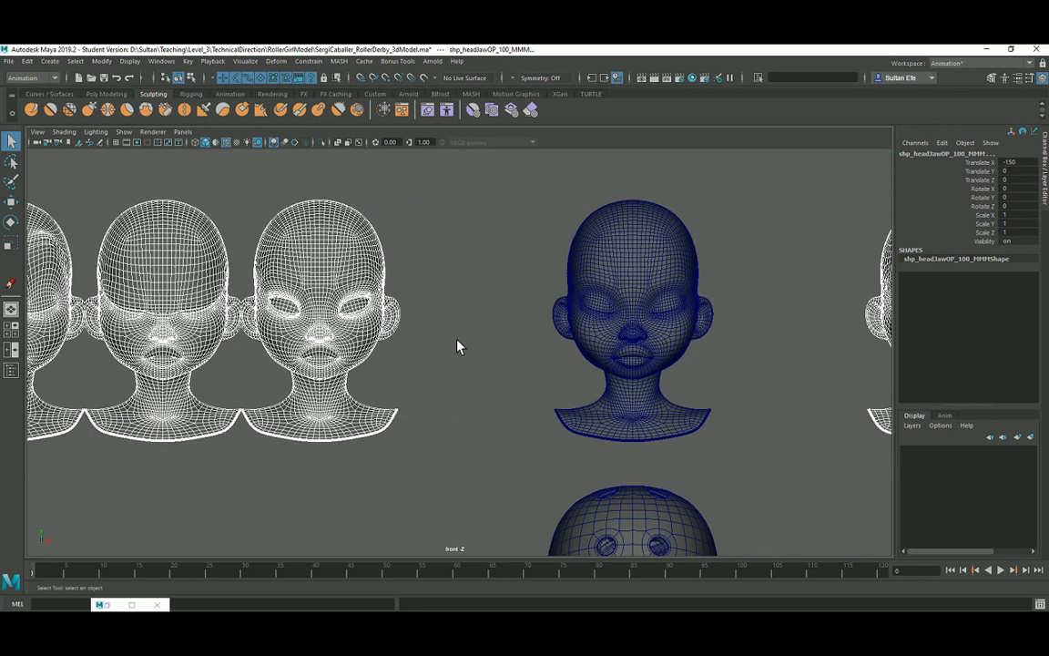
pyautogui.keyDown('alt'); pyautogui.moveTo(616, 459); pyautogui.dragTo(496, 470, button='middle'); pyautogui.keyUp('alt')
pyautogui.keyDown('alt'); pyautogui.moveTo(496, 470); pyautogui.dragTo(647, 486, button='right'); pyautogui.keyUp('alt')
pyautogui.keyDown('alt'); pyautogui.moveTo(576, 373); pyautogui.dragTo(461, 414, button='middle'); pyautogui.keyUp('alt')
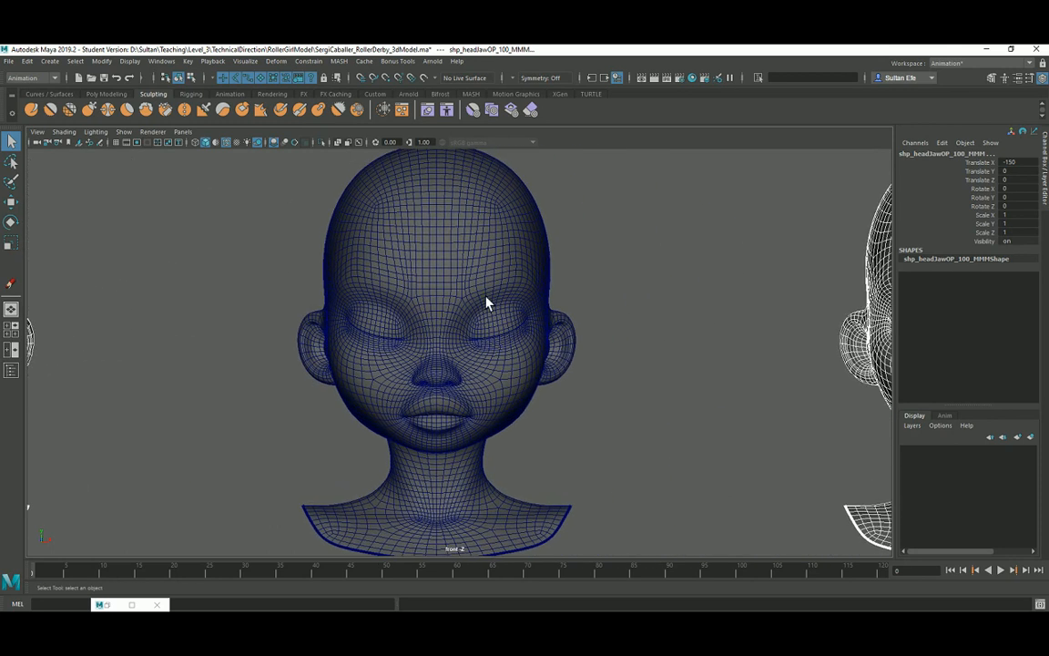
pyautogui.keyDown('shift'); pyautogui.click(464, 295); pyautogui.keyUp('shift')
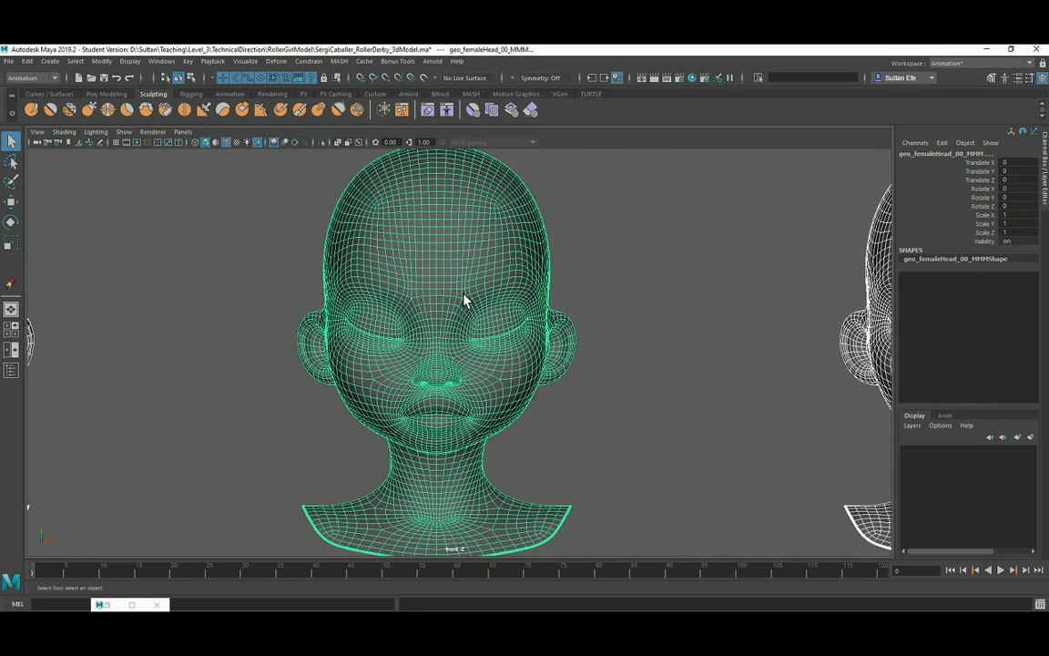
pyautogui.click(430, 117)
pyautogui.click(661, 92)
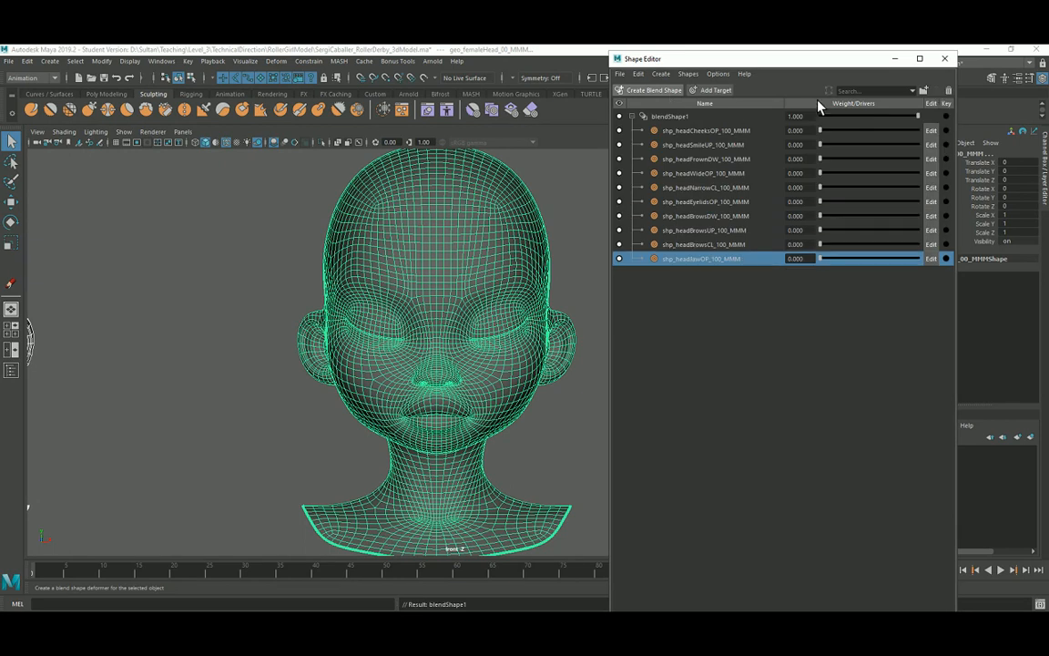
# Switch from the front view to the perspective view, select the neutral base head and frame it.
pyautogui.keyDown('alt'); pyautogui.moveTo(405, 268); pyautogui.dragTo(289, 260, button='middle'); pyautogui.keyUp('alt')
pyautogui.keyDown('alt'); pyautogui.moveTo(289, 260); pyautogui.dragTo(423, 367, button='right'); pyautogui.keyUp('alt')
pyautogui.keyDown('alt'); pyautogui.moveTo(423, 367); pyautogui.dragTo(413, 315, button='middle'); pyautogui.keyUp('alt')
pyautogui.keyDown('alt'); pyautogui.moveTo(413, 315); pyautogui.dragTo(463, 341, button='right'); pyautogui.keyUp('alt')
pyautogui.keyDown('alt'); pyautogui.moveTo(463, 341); pyautogui.dragTo(401, 499, button='middle'); pyautogui.keyUp('alt')
pyautogui.keyDown('alt'); pyautogui.moveTo(498, 316); pyautogui.dragTo(419, 319, button='right'); pyautogui.keyUp('alt')
pyautogui.keyDown('alt'); pyautogui.moveTo(419, 319); pyautogui.dragTo(418, 360, button='middle'); pyautogui.keyUp('alt')
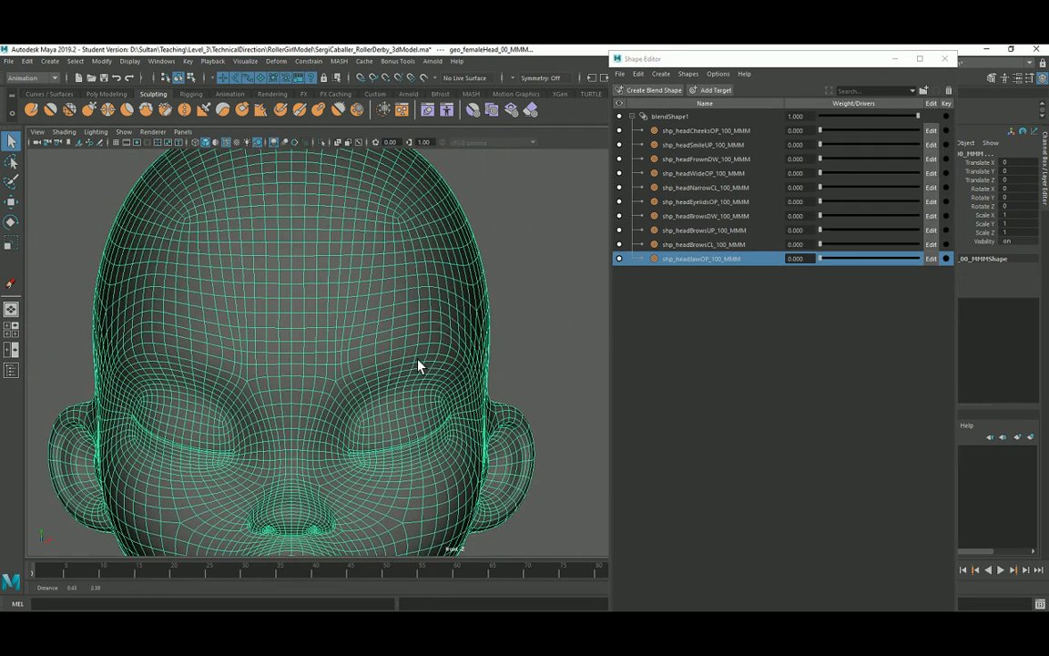
pyautogui.keyDown('alt'); pyautogui.moveTo(520, 302); pyautogui.dragTo(516, 252, button='middle'); pyautogui.keyUp('alt')
pyautogui.press('space')
pyautogui.moveTo(481, 271); pyautogui.dragTo(433, 264)
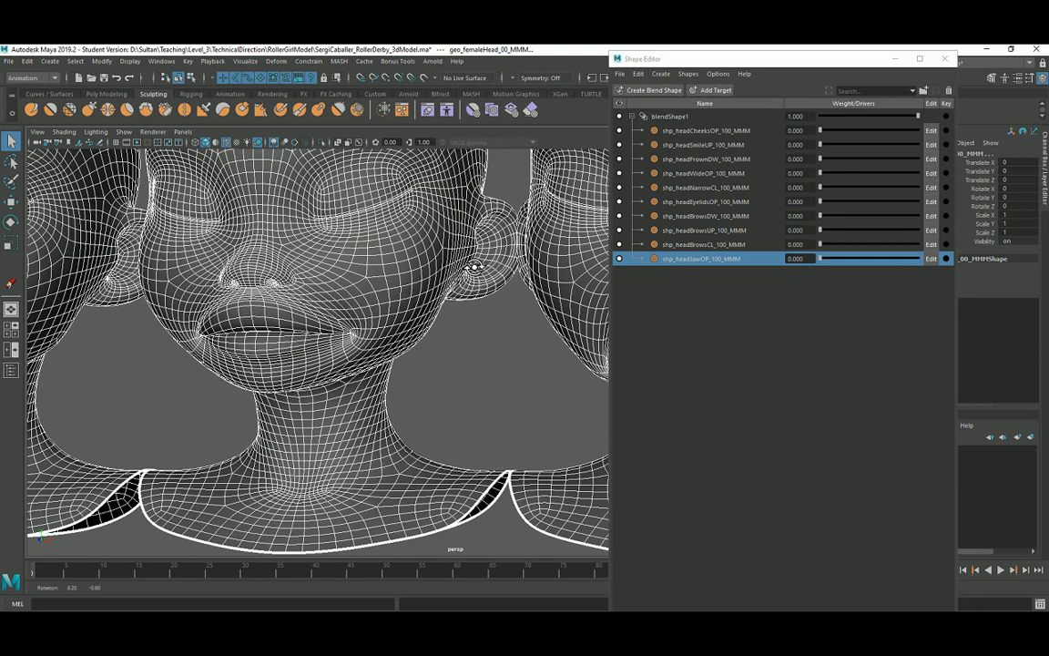
pyautogui.keyDown('alt'); pyautogui.moveTo(522, 267); pyautogui.dragTo(351, 253, button='right'); pyautogui.keyUp('alt')
pyautogui.keyDown('alt'); pyautogui.moveTo(569, 273); pyautogui.dragTo(436, 280, button='middle'); pyautogui.keyUp('alt')
pyautogui.keyDown('alt'); pyautogui.moveTo(136, 290); pyautogui.dragTo(348, 301, button='middle'); pyautogui.keyUp('alt')
pyautogui.click(143, 302)
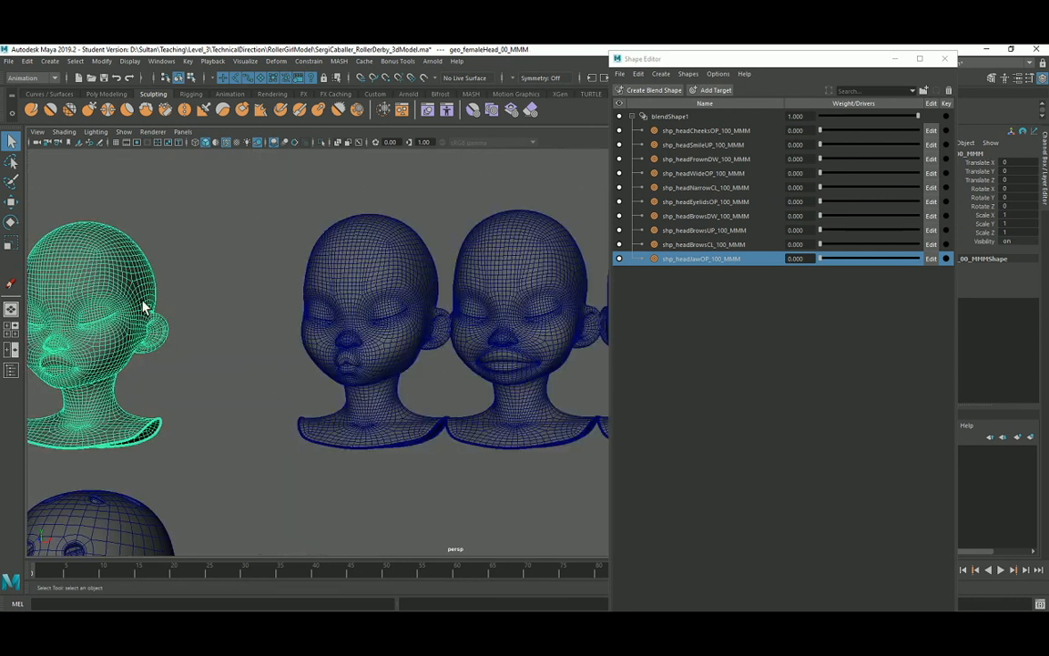
pyautogui.press('f')
# Raise the shp_headJawOP_100_MMM weight to about 0.8, deselect the head and inspect its opening mouth up close.
pyautogui.keyDown('alt'); pyautogui.moveTo(365, 328); pyautogui.dragTo(318, 326); pyautogui.keyUp('alt')
pyautogui.keyDown('alt'); pyautogui.moveTo(318, 326); pyautogui.dragTo(390, 340, button='right'); pyautogui.keyUp('alt')
pyautogui.keyDown('alt'); pyautogui.moveTo(390, 340); pyautogui.dragTo(309, 359, button='middle'); pyautogui.keyUp('alt')
pyautogui.keyDown('alt'); pyautogui.moveTo(310, 359); pyautogui.dragTo(343, 328, button='right'); pyautogui.keyUp('alt')
pyautogui.keyDown('alt'); pyautogui.moveTo(344, 328); pyautogui.dragTo(379, 341, button='middle'); pyautogui.keyUp('alt')
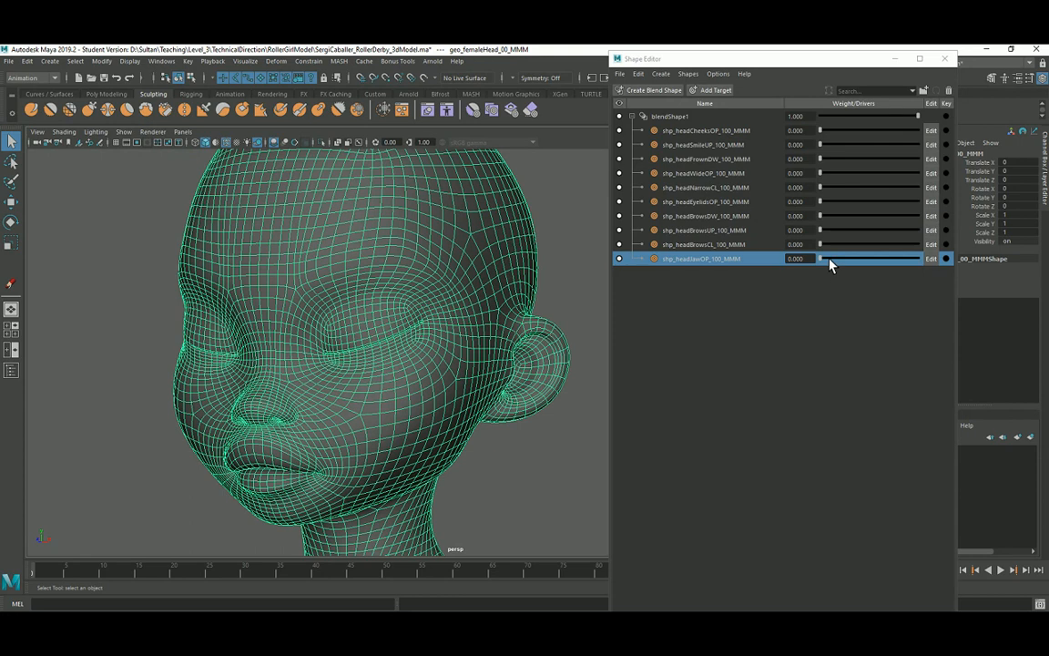
pyautogui.moveTo(830, 260); pyautogui.dragTo(907, 265)
pyautogui.keyDown('alt'); pyautogui.moveTo(449, 346); pyautogui.dragTo(463, 241, button='middle'); pyautogui.keyUp('alt')
pyautogui.keyDown('alt'); pyautogui.moveTo(369, 309); pyautogui.dragTo(396, 321, button='right'); pyautogui.keyUp('alt')
pyautogui.moveTo(376, 310)
pyautogui.keyDown('alt'); pyautogui.mouseDown()
pyautogui.moveTo(400, 316)
pyautogui.moveTo(383, 323)
pyautogui.mouseUp(); pyautogui.keyUp('alt')
pyautogui.keyDown('alt'); pyautogui.moveTo(383, 323); pyautogui.dragTo(379, 347, button='middle'); pyautogui.keyUp('alt')
pyautogui.keyDown('alt'); pyautogui.moveTo(379, 347); pyautogui.dragTo(355, 350); pyautogui.keyUp('alt')
pyautogui.click(575, 388)
pyautogui.keyDown('alt'); pyautogui.moveTo(501, 375); pyautogui.dragTo(470, 364); pyautogui.keyUp('alt')
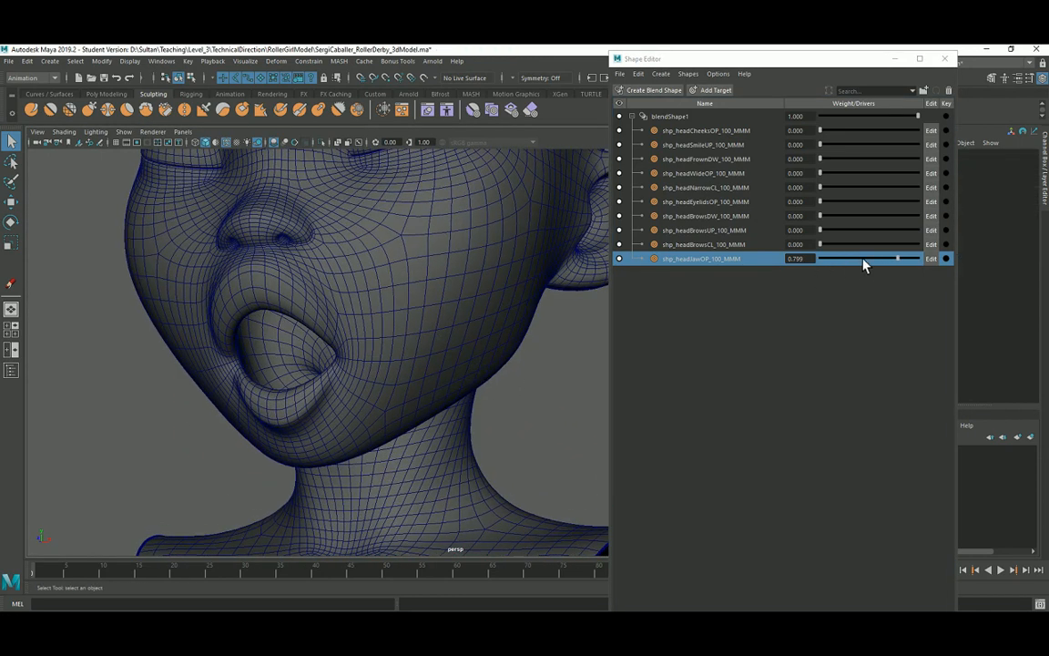
# Vary the shp_headJawOP_100_MMM weight up to 1.000 and examine the jaw deformation from the side and front.
pyautogui.moveTo(865, 265); pyautogui.dragTo(928, 269)
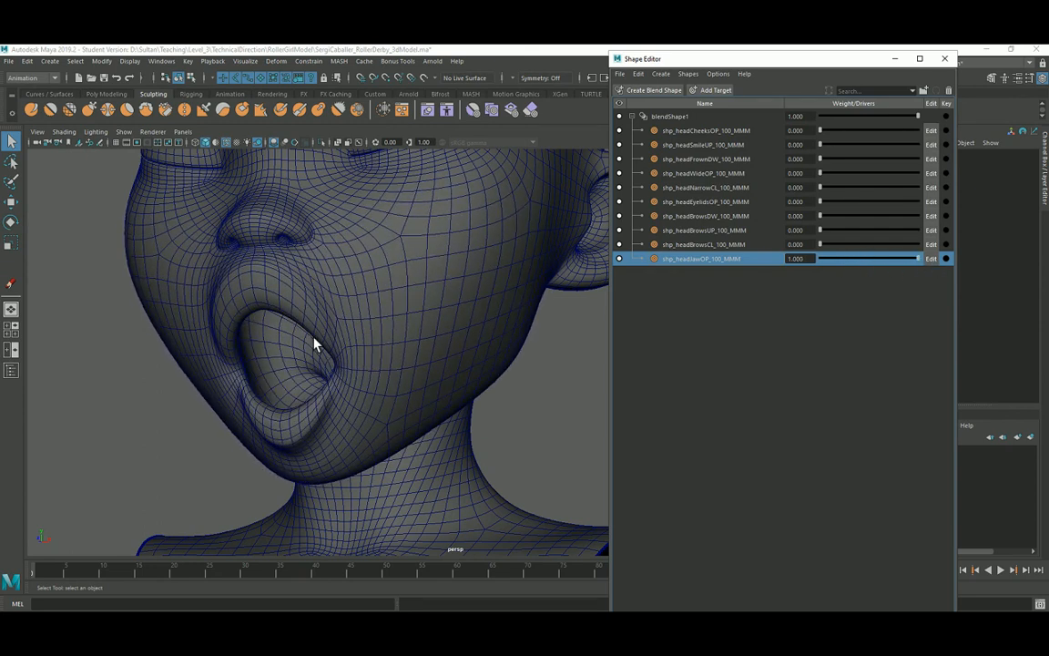
pyautogui.moveTo(320, 389)
pyautogui.keyDown('alt'); pyautogui.mouseDown()
pyautogui.moveTo(374, 380)
pyautogui.moveTo(353, 397)
pyautogui.moveTo(325, 390)
pyautogui.moveTo(363, 391)
pyautogui.moveTo(404, 371)
pyautogui.moveTo(330, 389)
pyautogui.mouseUp(); pyautogui.keyUp('alt')
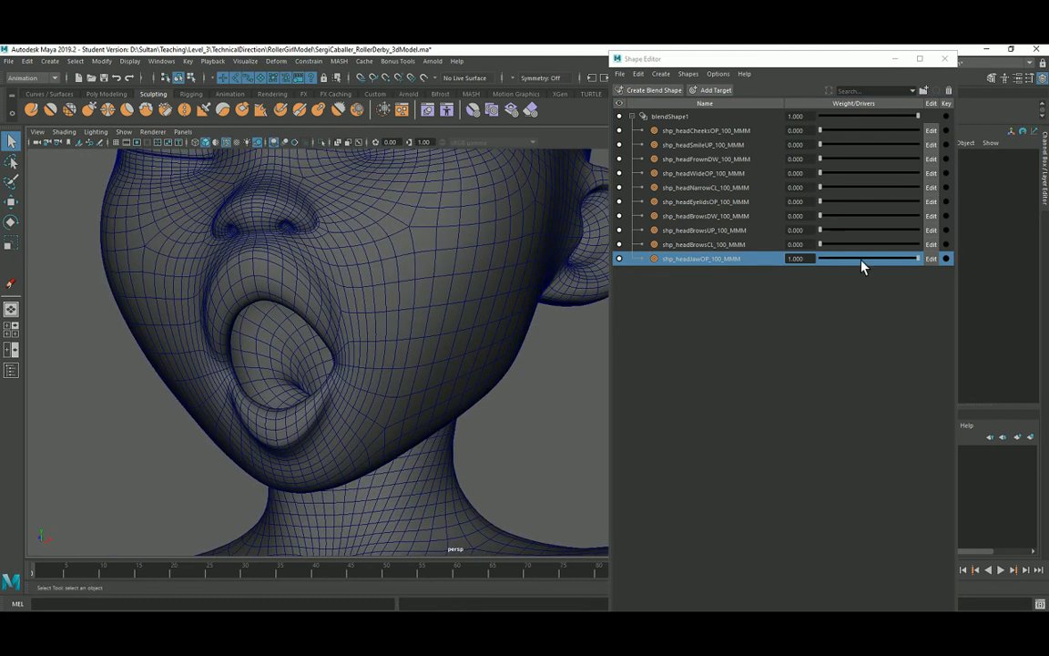
pyautogui.moveTo(863, 266); pyautogui.dragTo(936, 274)
pyautogui.keyDown('alt'); pyautogui.moveTo(308, 334); pyautogui.dragTo(362, 329); pyautogui.keyUp('alt')
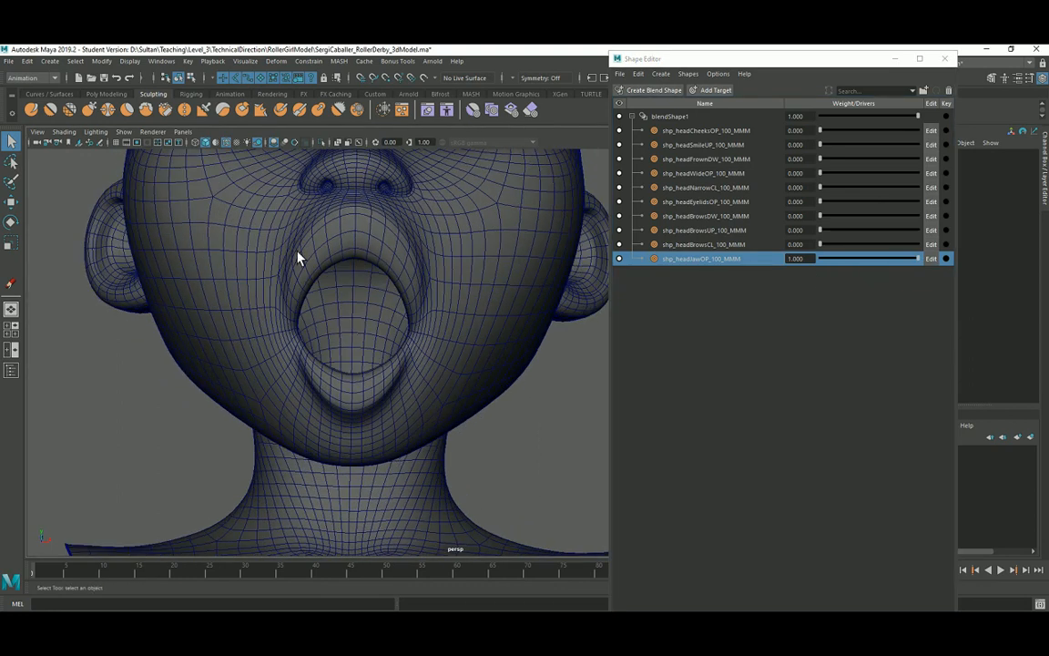
pyautogui.keyDown('alt'); pyautogui.moveTo(435, 369); pyautogui.dragTo(358, 326); pyautogui.keyUp('alt')
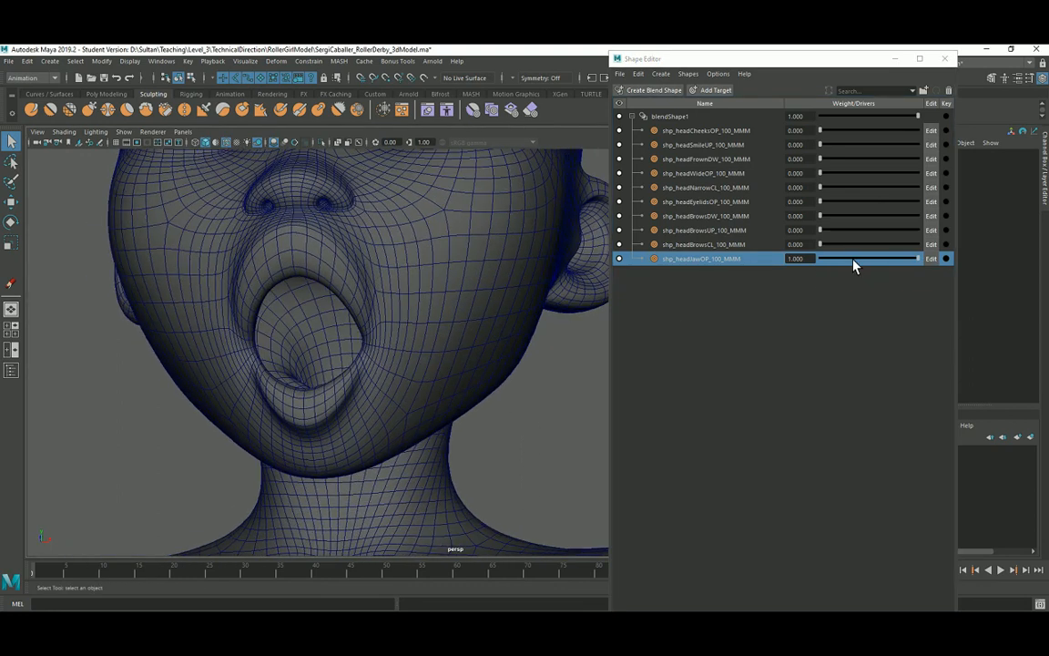
pyautogui.moveTo(854, 265); pyautogui.dragTo(929, 270)
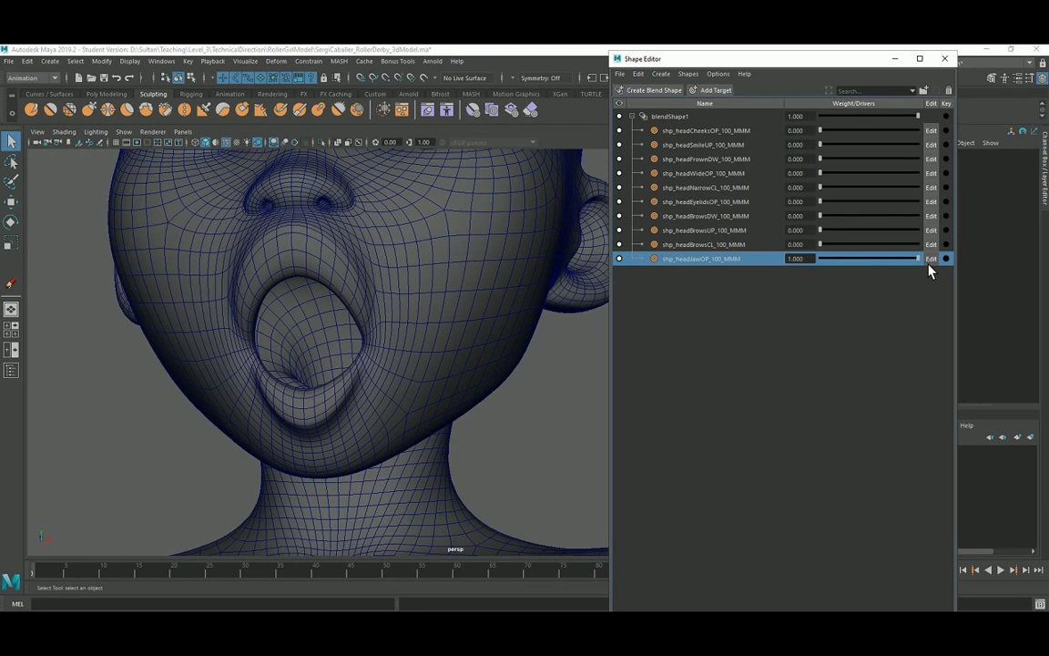
# Return the shp_headJawOP_100_MMM weight to 0 and raise shp_headBrowsCL_100_MMM to 0.698 to inspect the brow area.
pyautogui.keyDown('alt'); pyautogui.moveTo(492, 344); pyautogui.dragTo(456, 359); pyautogui.keyUp('alt')
pyautogui.click(851, 261)
pyautogui.moveTo(829, 247); pyautogui.dragTo(882, 248)
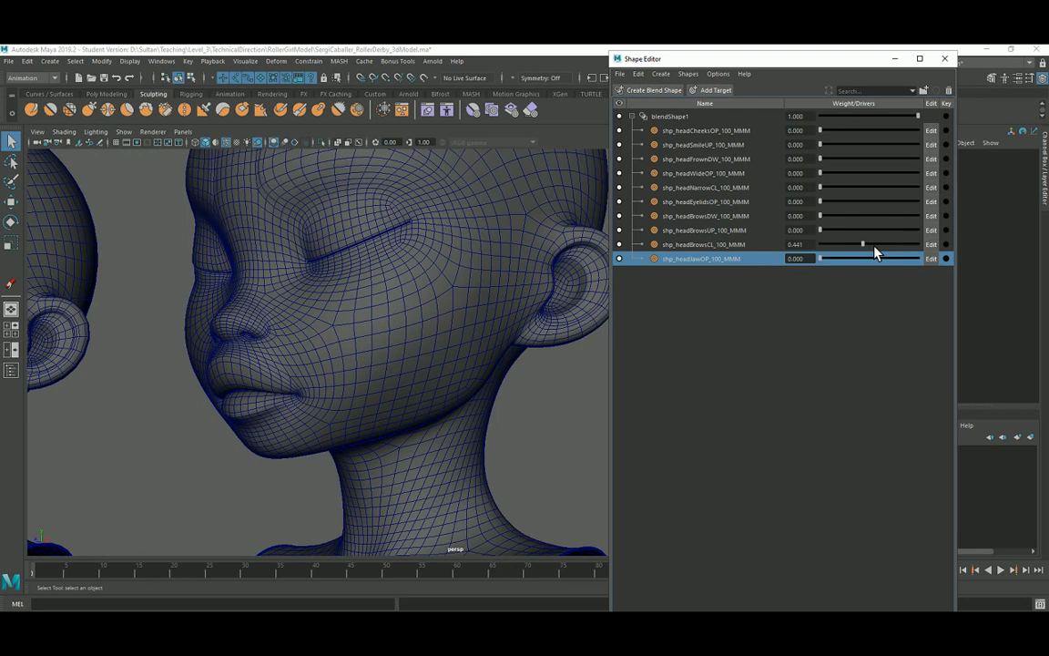
pyautogui.keyDown('alt'); pyautogui.moveTo(438, 286); pyautogui.dragTo(401, 346); pyautogui.keyUp('alt')
pyautogui.keyDown('alt'); pyautogui.moveTo(401, 347); pyautogui.dragTo(419, 357, button='middle'); pyautogui.keyUp('alt')
pyautogui.keyDown('alt'); pyautogui.moveTo(419, 357); pyautogui.dragTo(370, 293); pyautogui.keyUp('alt')
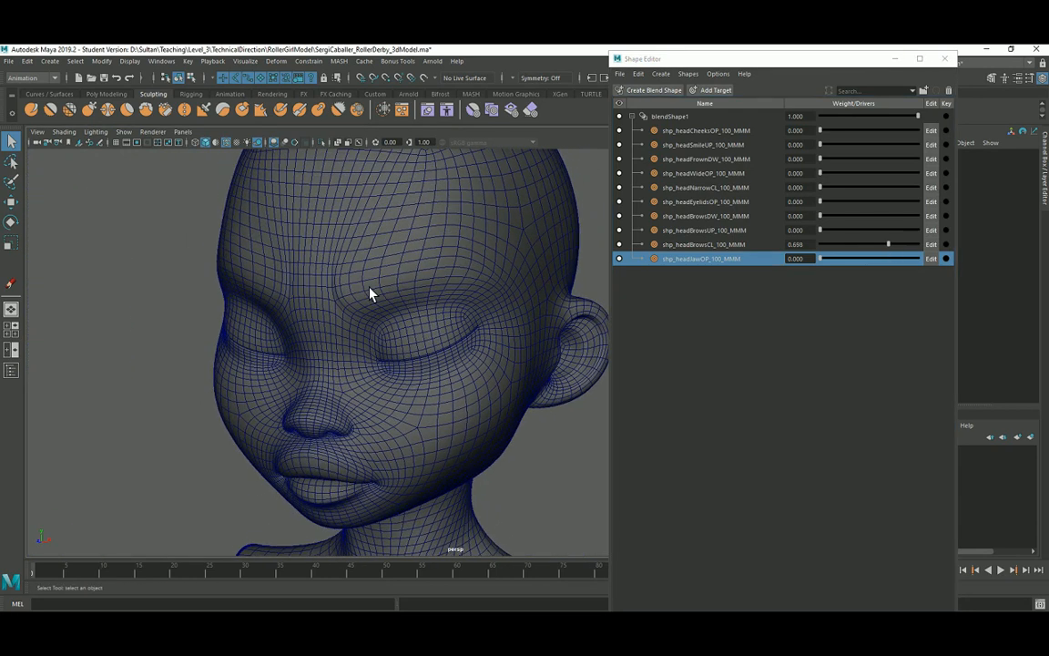
# Return the shp_headBrowsCL_100_MMM weight to 0 and raise shp_headBrowsUP_100_MMM to 0.782.
pyautogui.moveTo(890, 247)
pyautogui.mouseDown()
pyautogui.moveTo(808, 255)
pyautogui.moveTo(832, 248)
pyautogui.moveTo(831, 239)
pyautogui.moveTo(897, 229)
pyautogui.mouseUp()
pyautogui.keyDown('alt'); pyautogui.moveTo(441, 276); pyautogui.dragTo(422, 336); pyautogui.keyUp('alt')
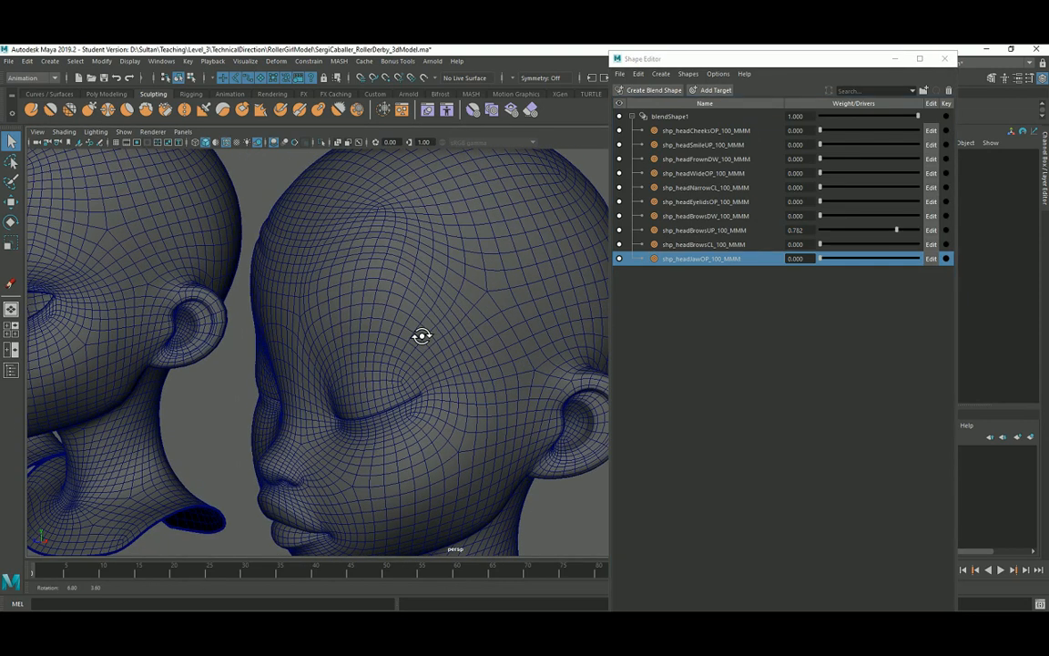
pyautogui.click(835, 235)
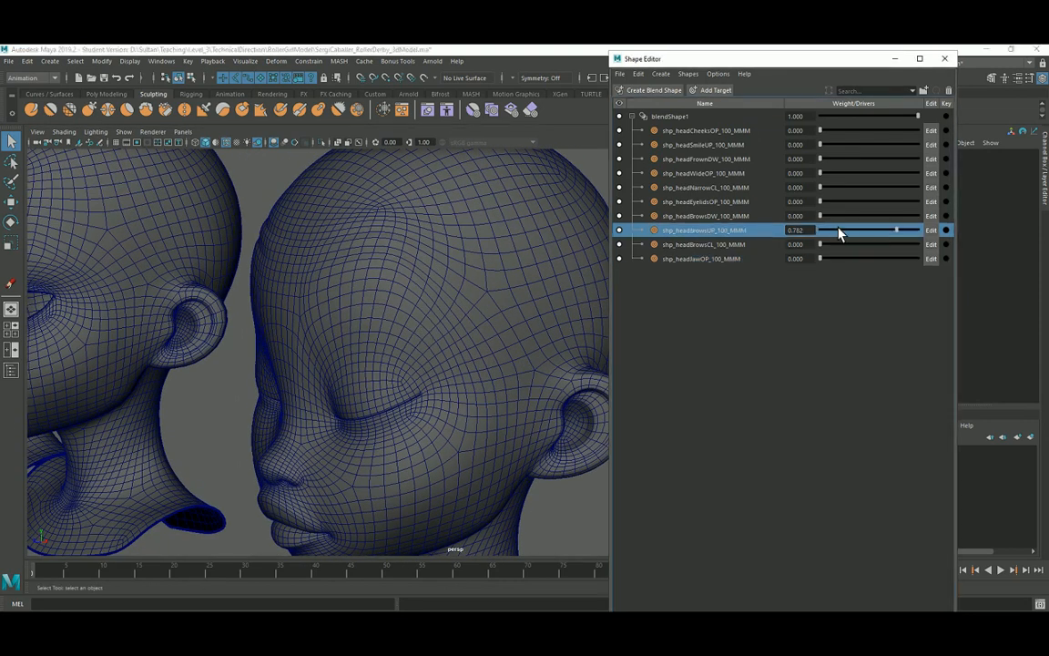
# Set the shp_headBrowsDW_100_MMM weight to 0.235 and shp_headBrowsUP_100_MMM to 0, and inspect the brows.
pyautogui.moveTo(839, 219); pyautogui.dragTo(843, 221)
pyautogui.moveTo(897, 229); pyautogui.dragTo(793, 235)
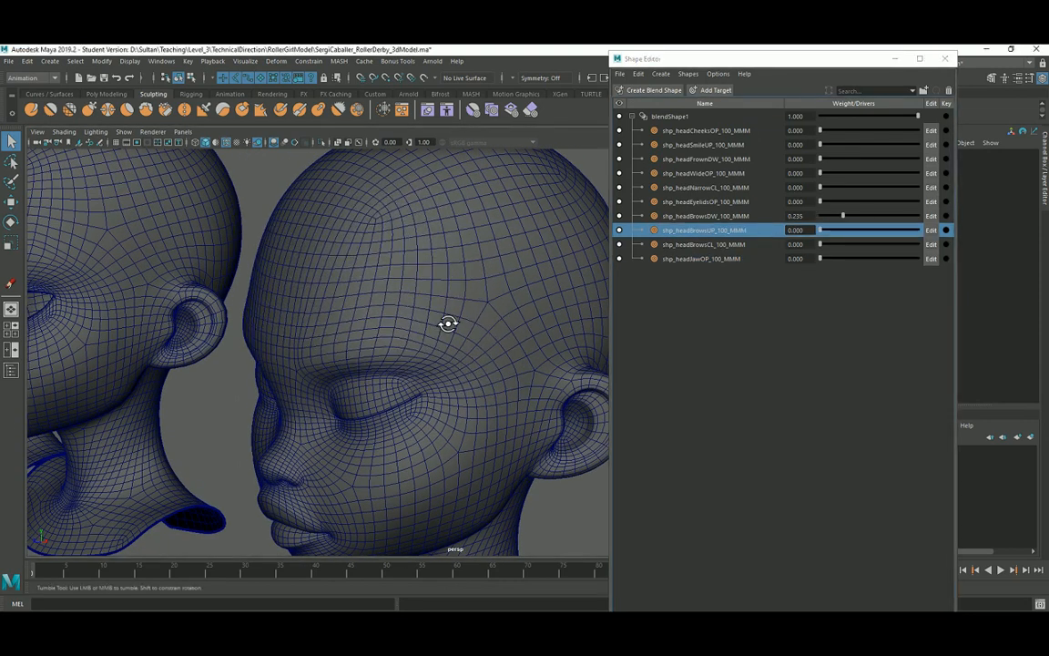
pyautogui.keyDown('alt'); pyautogui.moveTo(447, 325); pyautogui.dragTo(465, 333); pyautogui.keyUp('alt')
pyautogui.keyDown('alt'); pyautogui.moveTo(464, 333); pyautogui.dragTo(438, 343, button='right'); pyautogui.keyUp('alt')
pyautogui.keyDown('alt'); pyautogui.moveTo(438, 343); pyautogui.dragTo(446, 302, button='middle'); pyautogui.keyUp('alt')
# Test shp_headEyelidsOP_100_MMM at a weight of 1.000 and try shp_headNarrowCL_100_MMM, returning both weights to 0.
pyautogui.moveTo(821, 201); pyautogui.dragTo(941, 213)
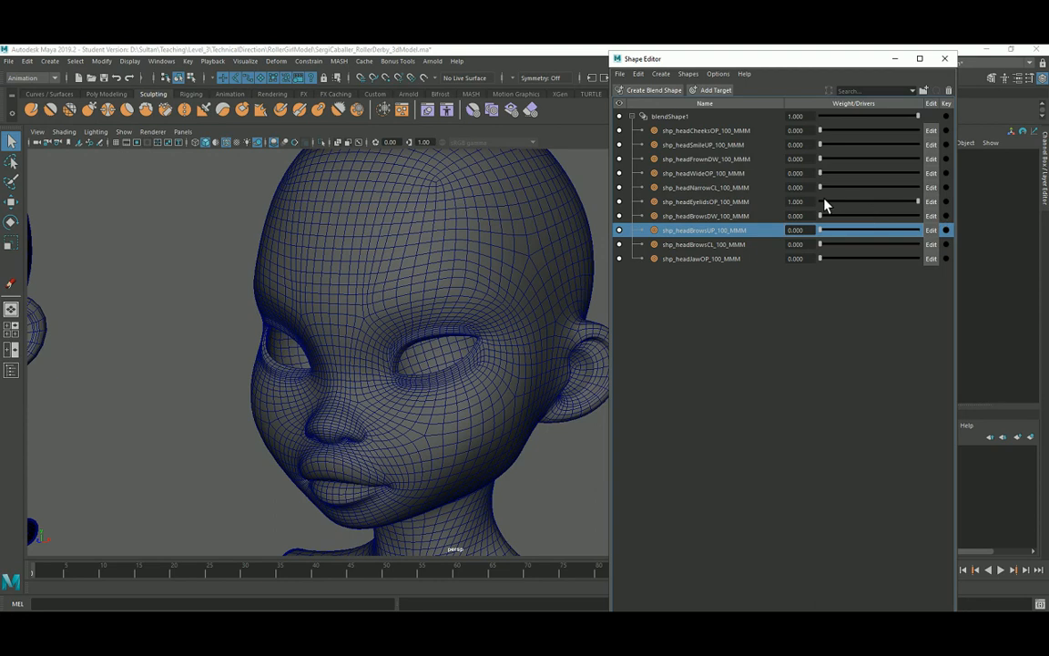
pyautogui.moveTo(843, 210)
pyautogui.mouseDown()
pyautogui.moveTo(825, 202)
pyautogui.moveTo(843, 194)
pyautogui.mouseUp()
pyautogui.keyDown('alt'); pyautogui.moveTo(508, 304); pyautogui.dragTo(465, 339, button='right'); pyautogui.keyUp('alt')
pyautogui.moveTo(838, 191); pyautogui.dragTo(760, 213)
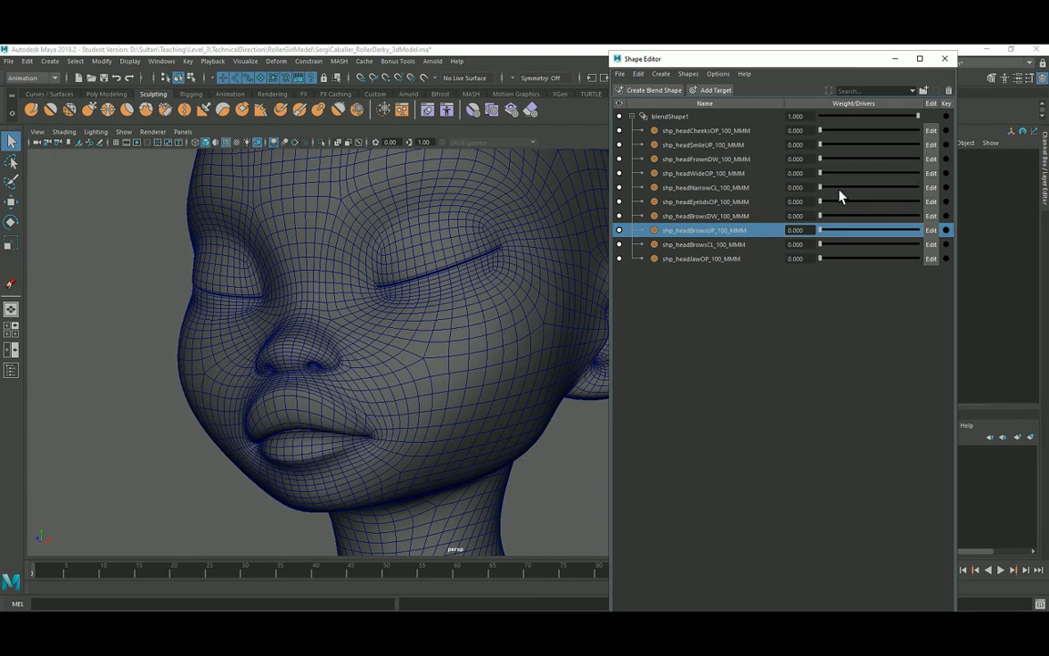
# Test shp_headBrowsDW_100_MMM at a weight of 1.000, inspect the lowered brows and return the weight to 0.
pyautogui.moveTo(826, 214); pyautogui.dragTo(927, 221)
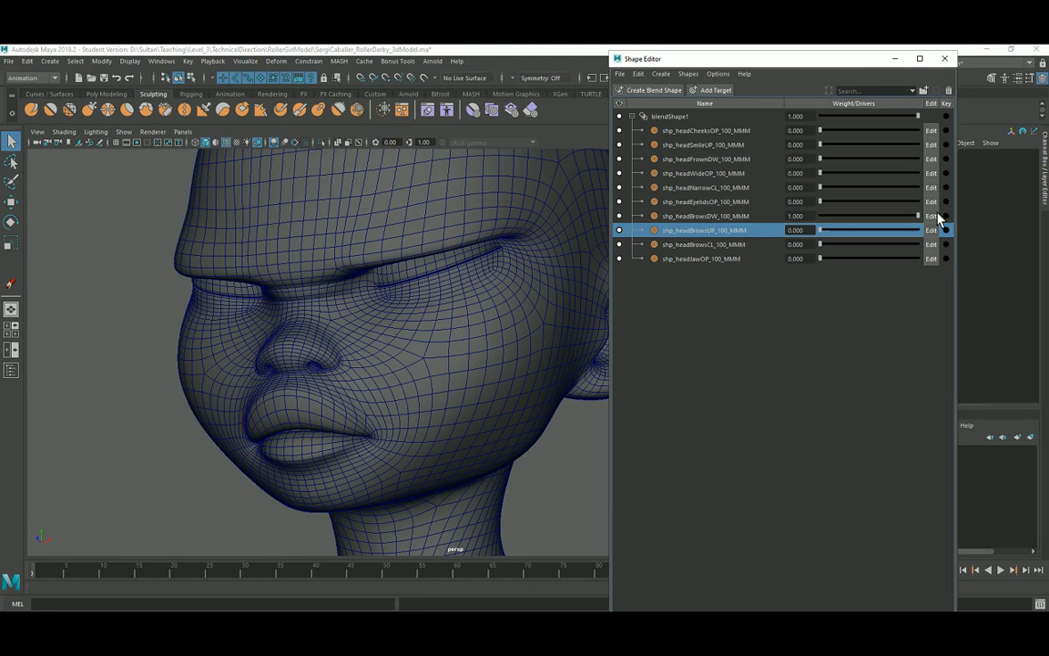
pyautogui.moveTo(447, 309)
pyautogui.keyDown('alt'); pyautogui.mouseDown()
pyautogui.moveTo(398, 311)
pyautogui.moveTo(426, 303)
pyautogui.moveTo(439, 319)
pyautogui.mouseUp(); pyautogui.keyUp('alt')
pyautogui.click(843, 217)
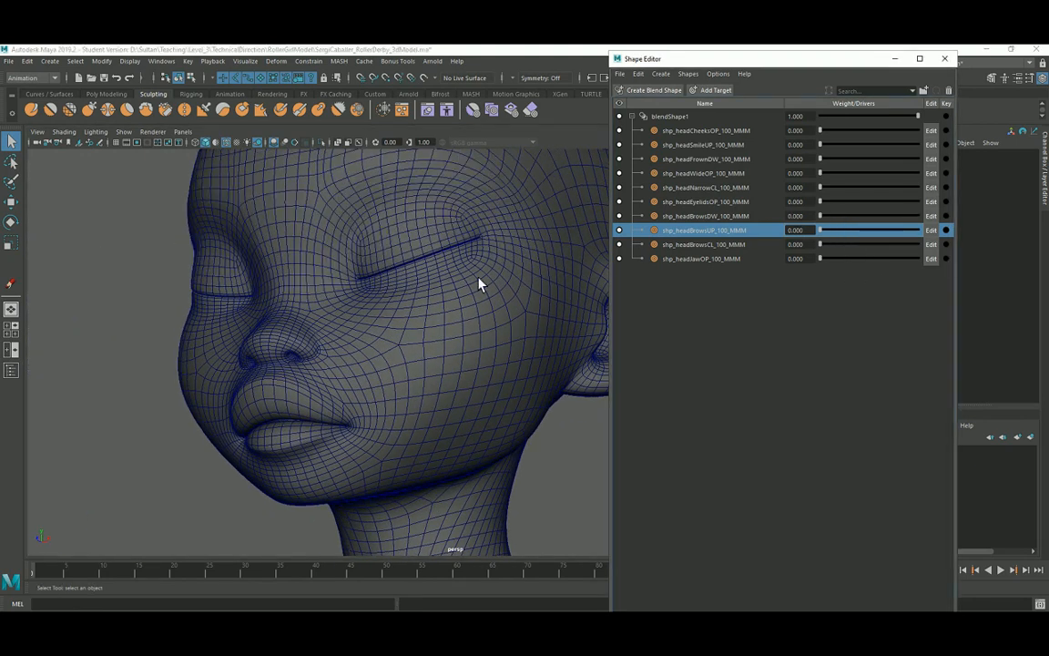
# Test shp_headWideOP_100_MMM at a weight of 0.810, inspect the widened mouth from the front and return the target weights to 0.
pyautogui.scroll(-3, 480, 285)
pyautogui.moveTo(822, 202); pyautogui.dragTo(900, 176)
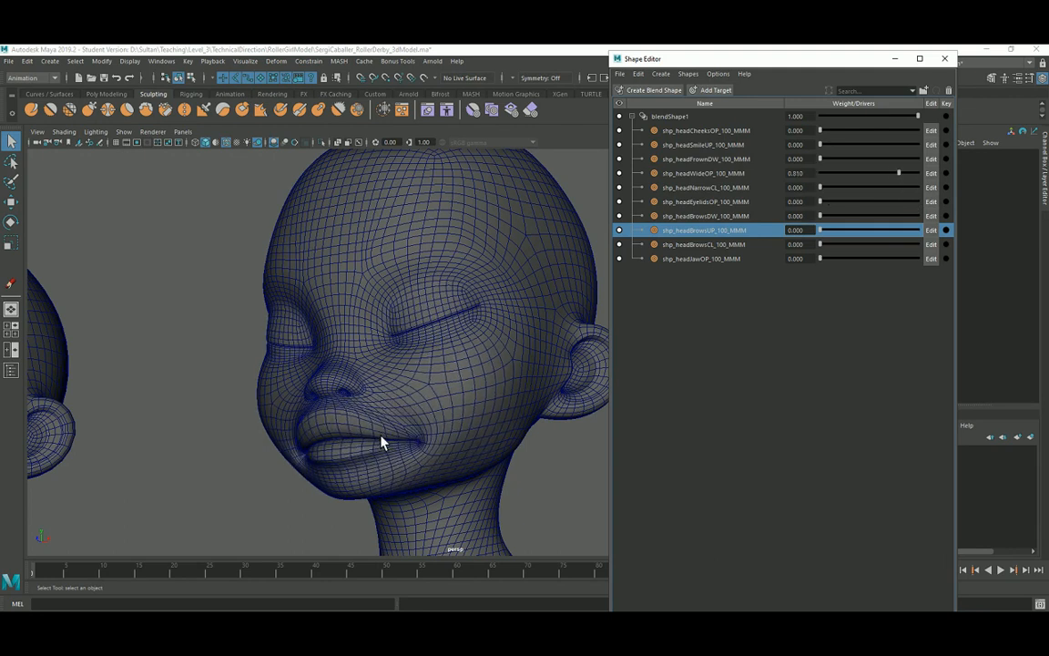
pyautogui.keyDown('alt'); pyautogui.moveTo(381, 438); pyautogui.dragTo(415, 392); pyautogui.keyUp('alt')
pyautogui.keyDown('alt'); pyautogui.moveTo(414, 393); pyautogui.dragTo(427, 395, button='right'); pyautogui.keyUp('alt')
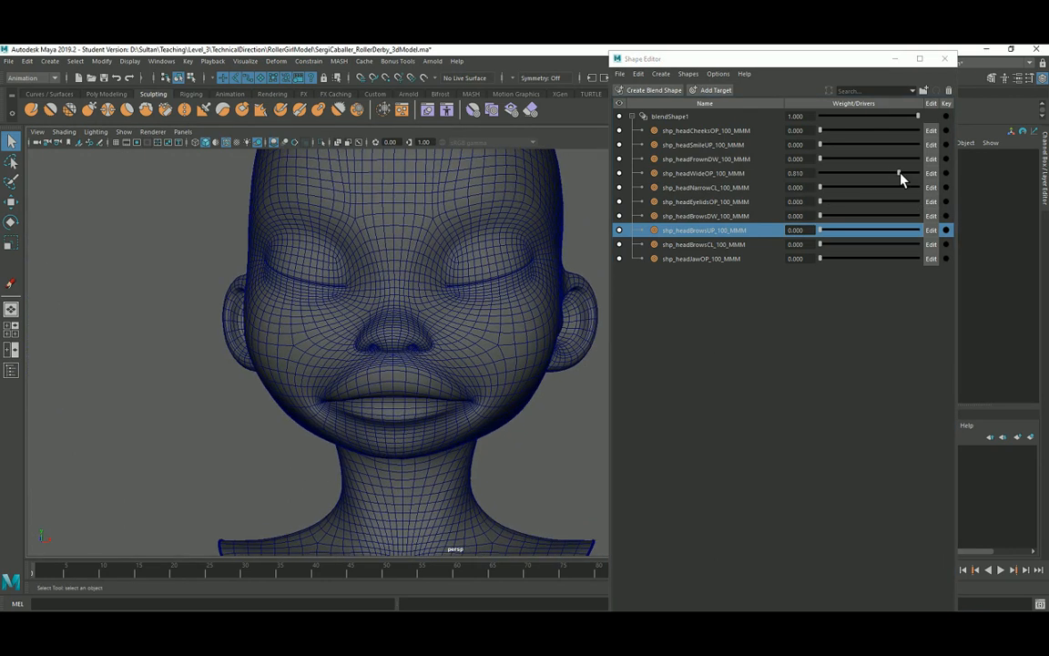
pyautogui.moveTo(900, 173); pyautogui.dragTo(867, 182)
pyautogui.moveTo(938, 183)
pyautogui.mouseDown()
pyautogui.moveTo(855, 179)
pyautogui.moveTo(934, 179)
pyautogui.mouseUp()
pyautogui.moveTo(820, 145); pyautogui.dragTo(747, 186)
# Examine the undeformed head from the front, comparing the face, neck and neighbouring heads at several distances.
pyautogui.keyDown('alt'); pyautogui.moveTo(426, 308); pyautogui.dragTo(284, 318, button='right'); pyautogui.keyUp('alt')
pyautogui.keyDown('alt'); pyautogui.moveTo(285, 318); pyautogui.dragTo(340, 314, button='middle'); pyautogui.keyUp('alt')
pyautogui.keyDown('alt'); pyautogui.moveTo(341, 313); pyautogui.dragTo(241, 361, button='right'); pyautogui.keyUp('alt')
pyautogui.moveTo(240, 361)
pyautogui.keyDown('alt'); pyautogui.mouseDown(button='middle')
pyautogui.moveTo(260, 358)
pyautogui.moveTo(220, 359)
pyautogui.mouseUp(button='middle'); pyautogui.keyUp('alt')
pyautogui.keyDown('alt'); pyautogui.moveTo(221, 359); pyautogui.dragTo(397, 370, button='right'); pyautogui.keyUp('alt')
pyautogui.keyDown('alt'); pyautogui.moveTo(397, 369); pyautogui.dragTo(380, 367, button='middle'); pyautogui.keyUp('alt')
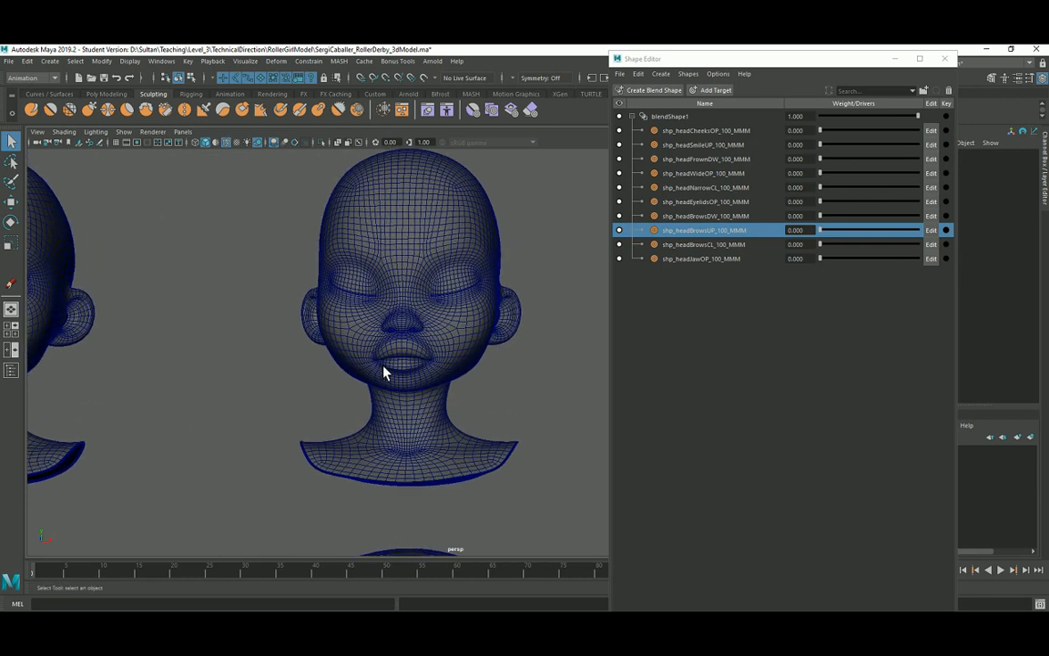
pyautogui.keyDown('alt'); pyautogui.moveTo(413, 293); pyautogui.dragTo(379, 356, button='right'); pyautogui.keyUp('alt')
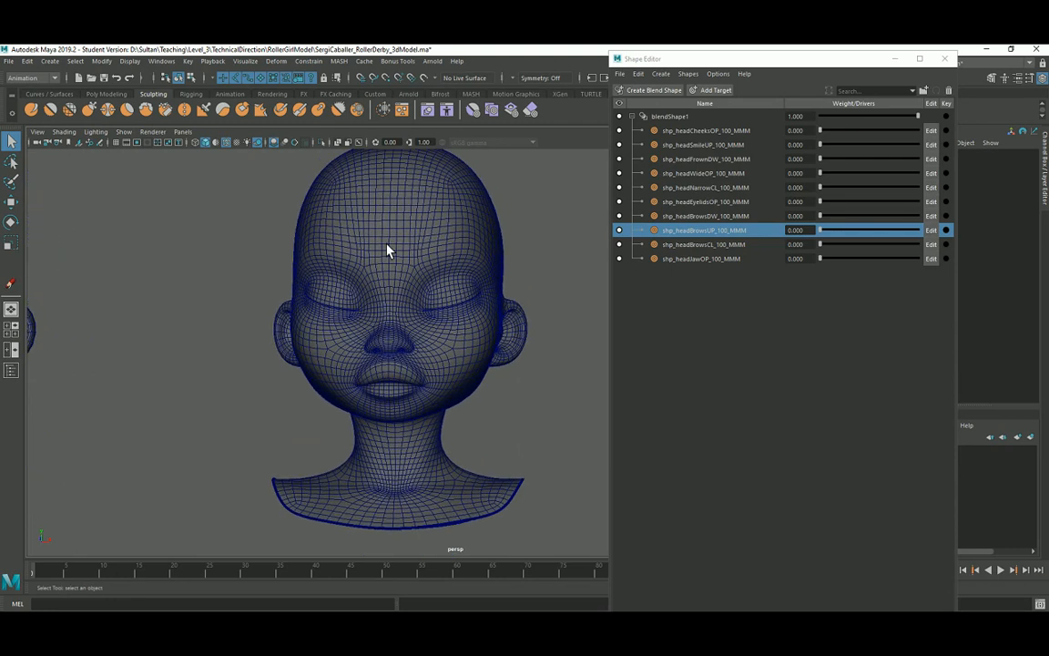
pyautogui.keyDown('alt'); pyautogui.moveTo(389, 302); pyautogui.dragTo(390, 317, button='middle'); pyautogui.keyUp('alt')
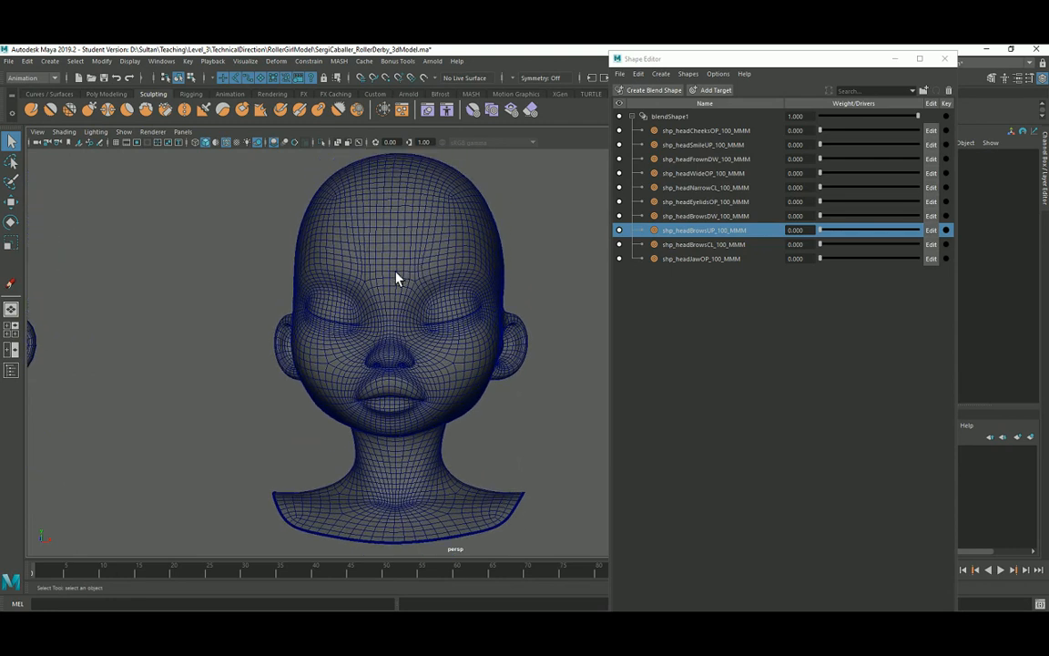
# Set the shp_headSmileUP_100_MMM weight to 1.000 and inspect the smile's effect on the mouth and cheeks.
pyautogui.moveTo(821, 144); pyautogui.dragTo(930, 153)
pyautogui.click(713, 150)
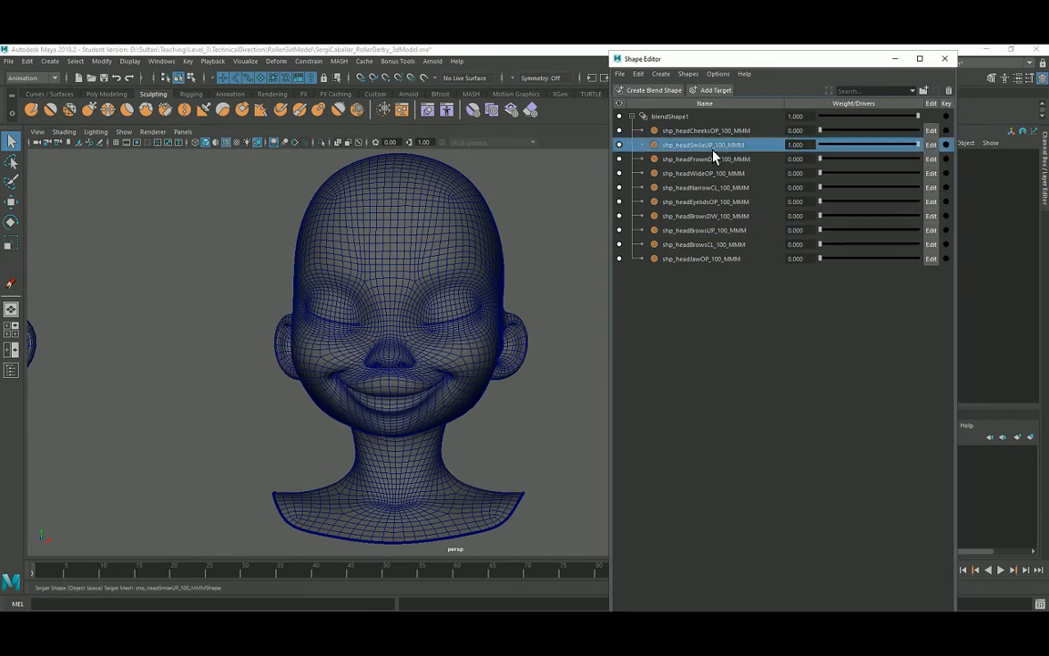
pyautogui.scroll(5, 413, 257)
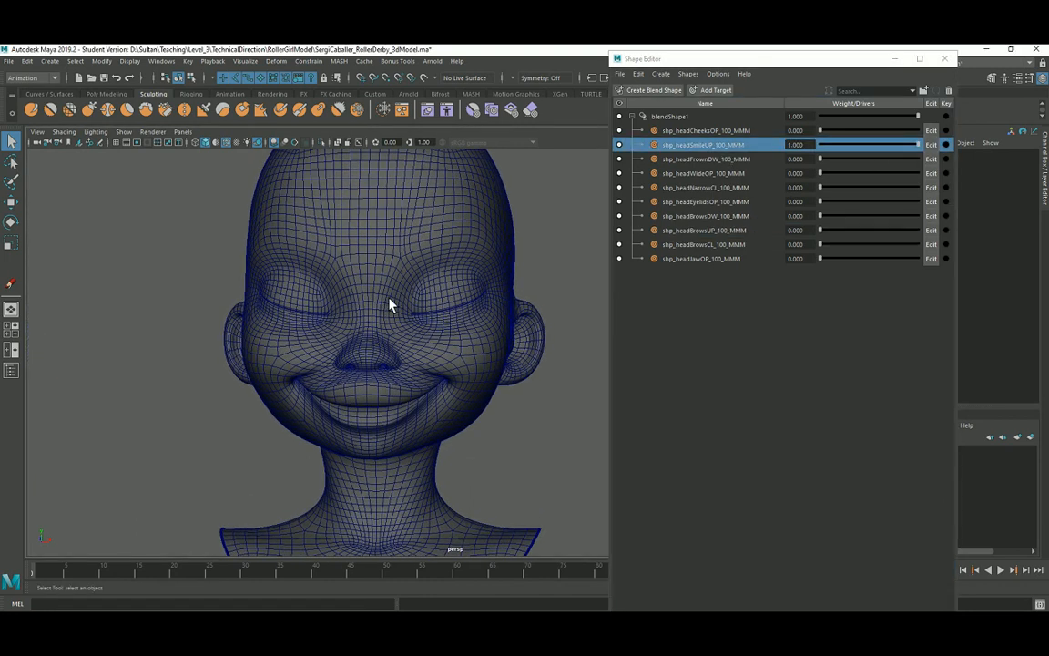
pyautogui.scroll(-2, 390, 305)
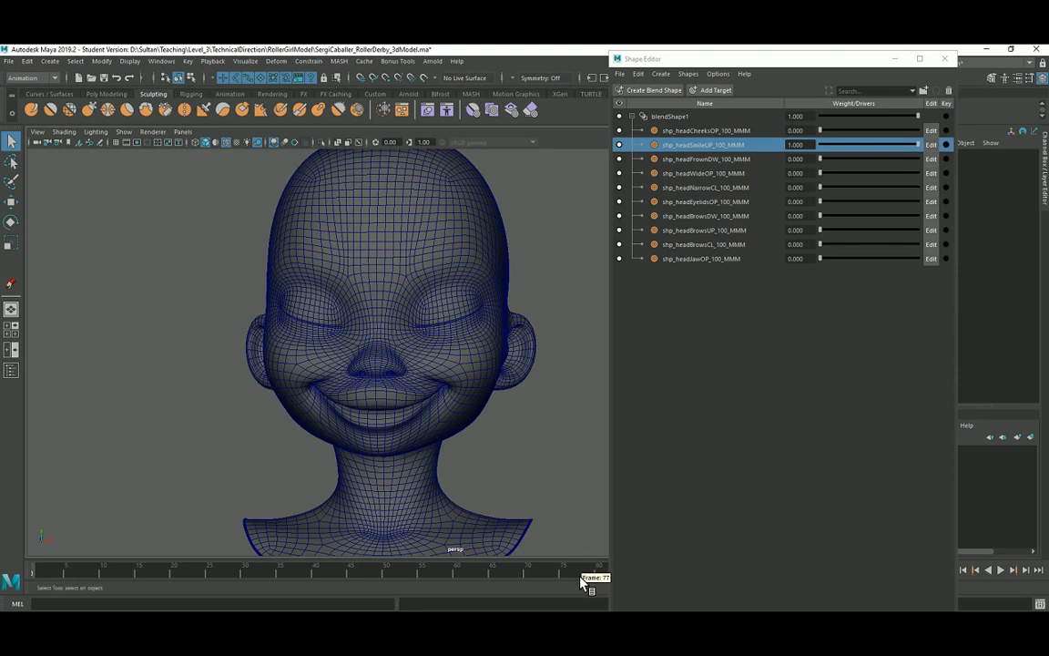
pyautogui.scroll(-3, 468, 440)
pyautogui.keyDown('alt'); pyautogui.moveTo(347, 381); pyautogui.dragTo(401, 370, button='middle'); pyautogui.keyUp('alt')
pyautogui.scroll(-1, 461, 401)
pyautogui.keyDown('alt'); pyautogui.moveTo(461, 404); pyautogui.dragTo(460, 399, button='middle'); pyautogui.keyUp('alt')
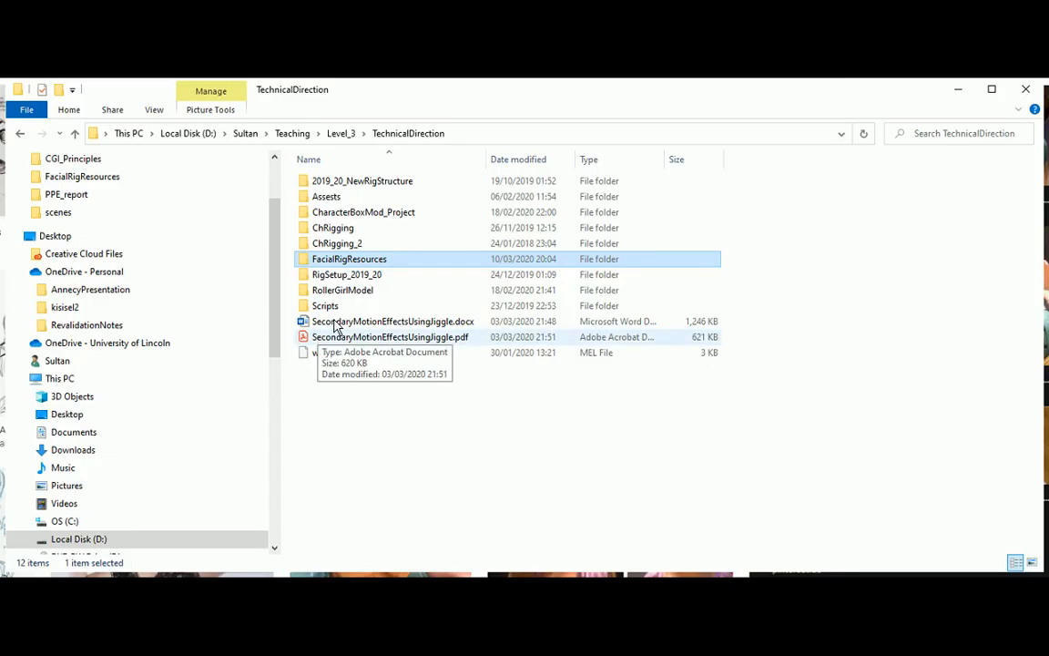
# Switch to File Explorer, open the FacialRigResources folder and try selecting a range of its reference images.
pyautogui.doubleClick(361, 260)
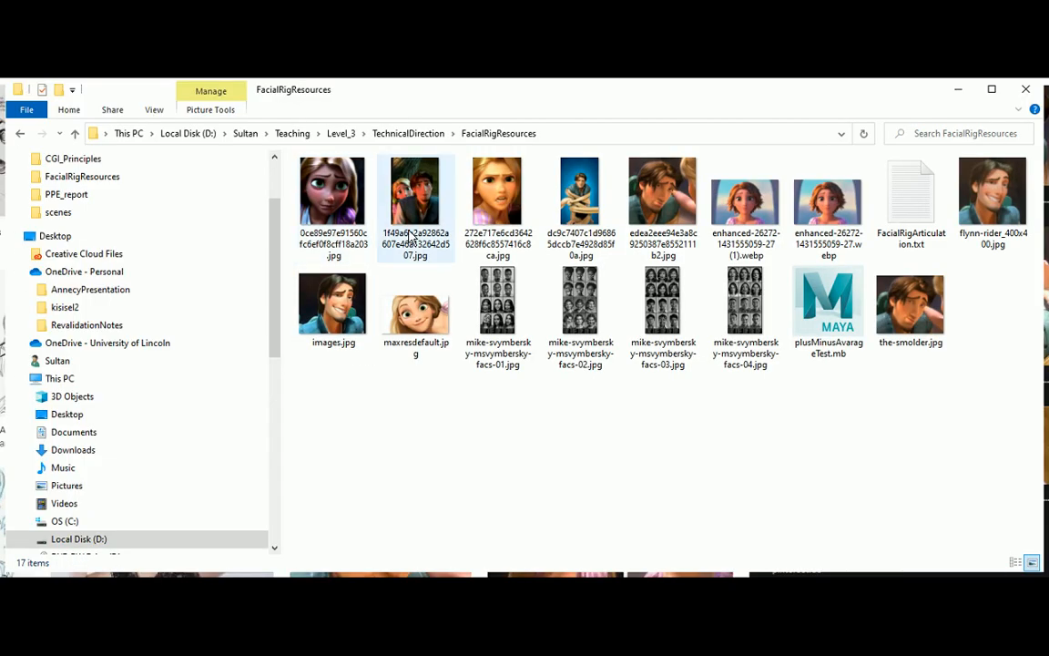
pyautogui.click(915, 330)
pyautogui.keyDown('shift'); pyautogui.click(967, 226); pyautogui.keyUp('shift')
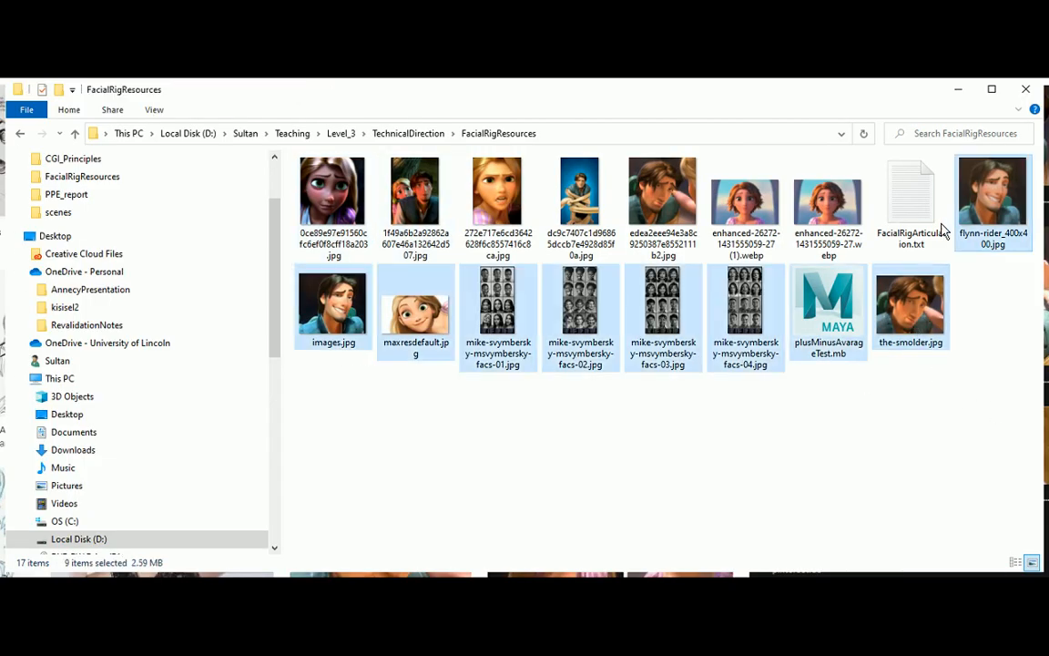
# Select the eleven animated-character images, leaving out the FACS sheets, text file and Maya scene, and add them to the reference board.
pyautogui.click(929, 305)
pyautogui.keyDown('ctrl'); pyautogui.click(991, 220); pyautogui.keyUp('ctrl')
pyautogui.keyDown('ctrl'); pyautogui.click(835, 224); pyautogui.keyUp('ctrl')
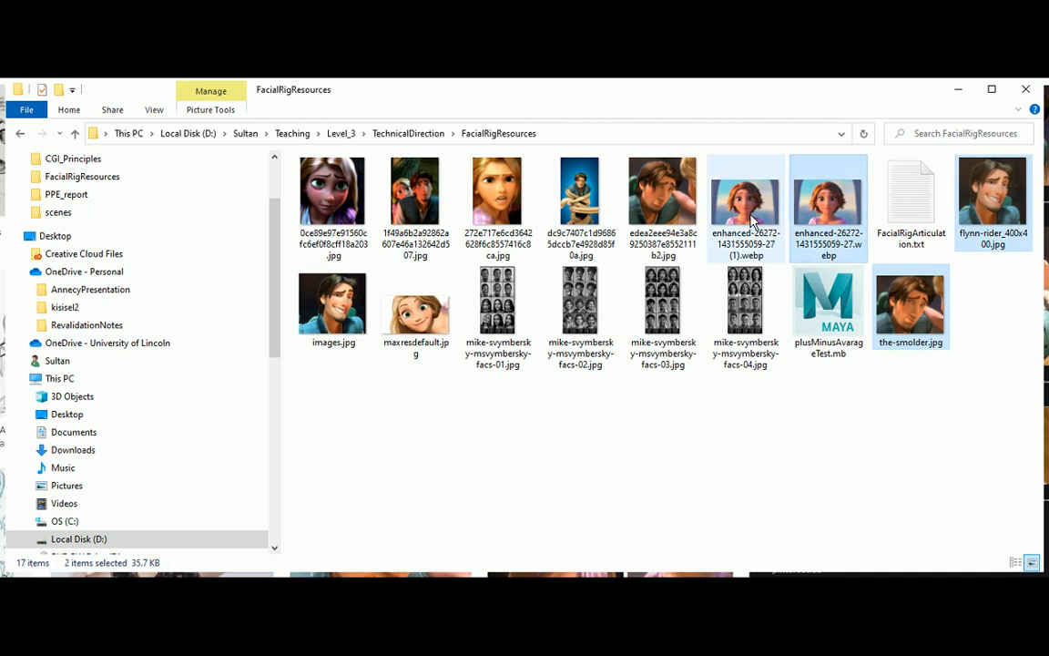
pyautogui.keyDown('ctrl'); pyautogui.click(754, 220); pyautogui.keyUp('ctrl')
pyautogui.keyDown('ctrl'); pyautogui.click(669, 213); pyautogui.keyUp('ctrl')
pyautogui.keyDown('ctrl'); pyautogui.click(556, 198); pyautogui.keyUp('ctrl')
pyautogui.keyDown('ctrl'); pyautogui.click(497, 196); pyautogui.keyUp('ctrl')
pyautogui.keyDown('ctrl'); pyautogui.click(415, 196); pyautogui.keyUp('ctrl')
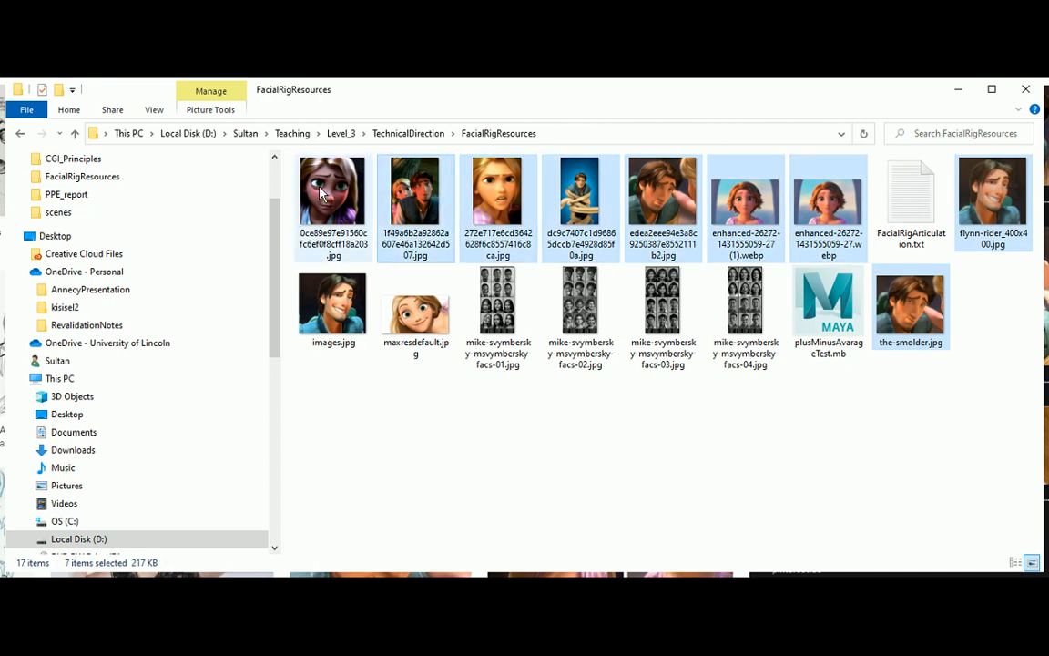
pyautogui.keyDown('ctrl'); pyautogui.click(333, 196); pyautogui.keyUp('ctrl')
pyautogui.keyDown('ctrl'); pyautogui.click(332, 305); pyautogui.keyUp('ctrl')
pyautogui.keyDown('ctrl'); pyautogui.click(406, 326); pyautogui.keyUp('ctrl')
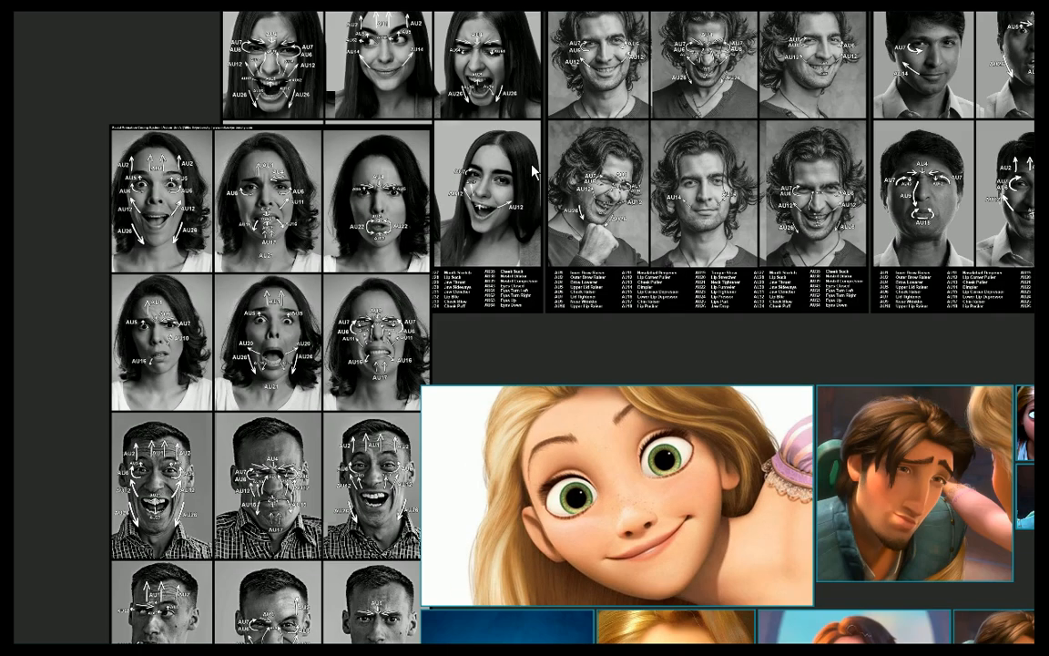
# Examine the FACS expression sheets on the reference board, focusing on the AU labels and arrows in the first sheet's upper portraits.
pyautogui.moveTo(134, 60); pyautogui.dragTo(100, 296, button='middle')
pyautogui.moveTo(123, 100); pyautogui.dragTo(255, 207, button='middle')
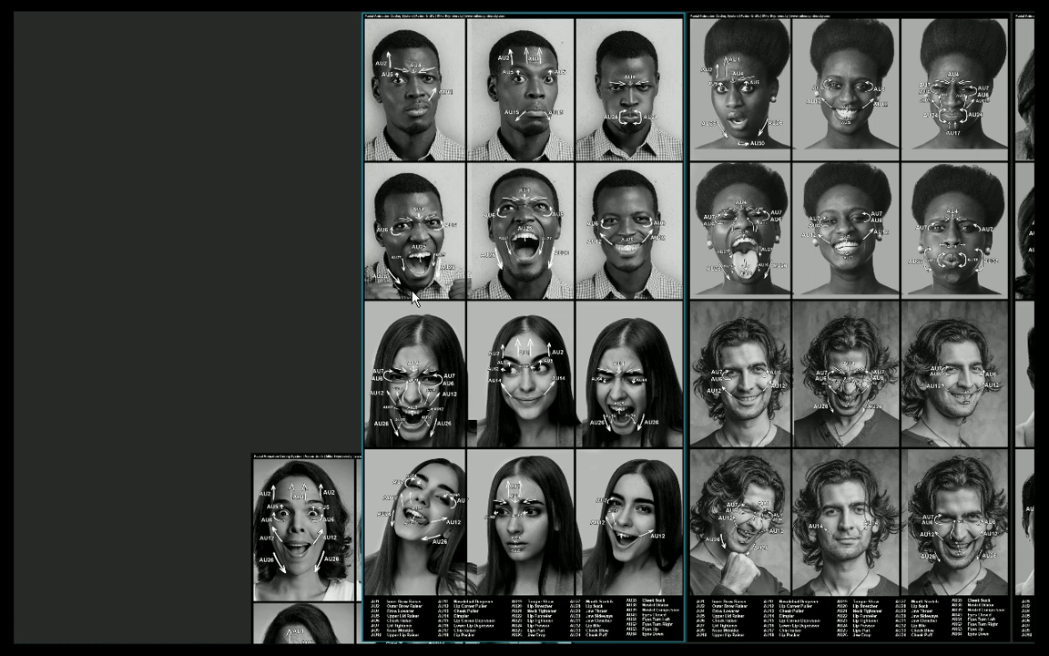
pyautogui.moveTo(227, 141); pyautogui.dragTo(203, 276, button='middle')
pyautogui.scroll(4, 481, 286)
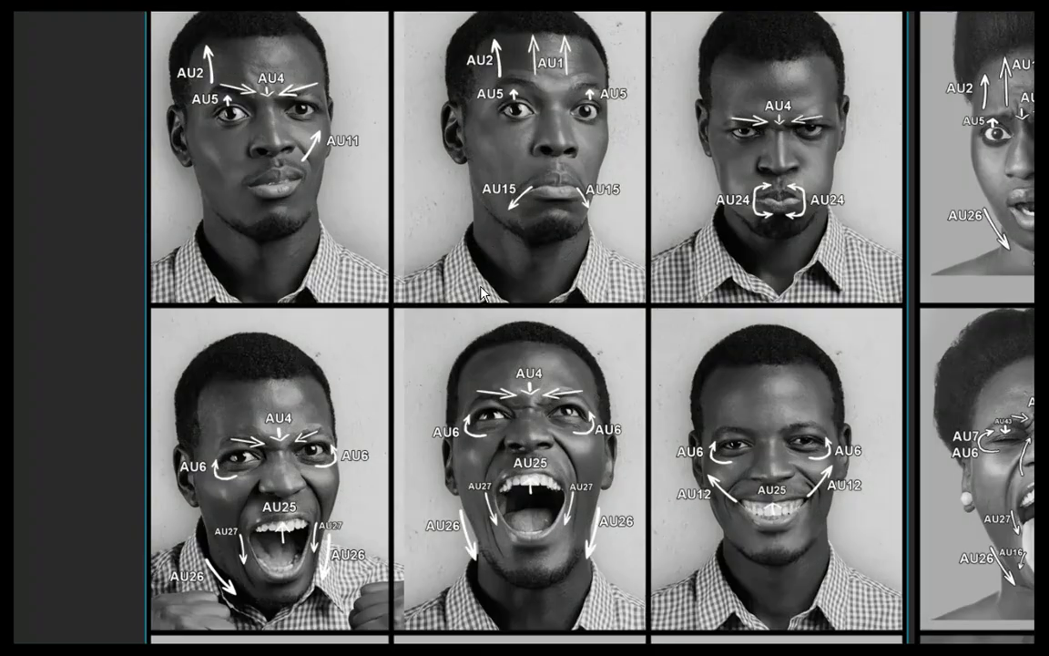
pyautogui.scroll(2, 424, 231)
pyautogui.moveTo(296, 167); pyautogui.dragTo(328, 262, button='middle')
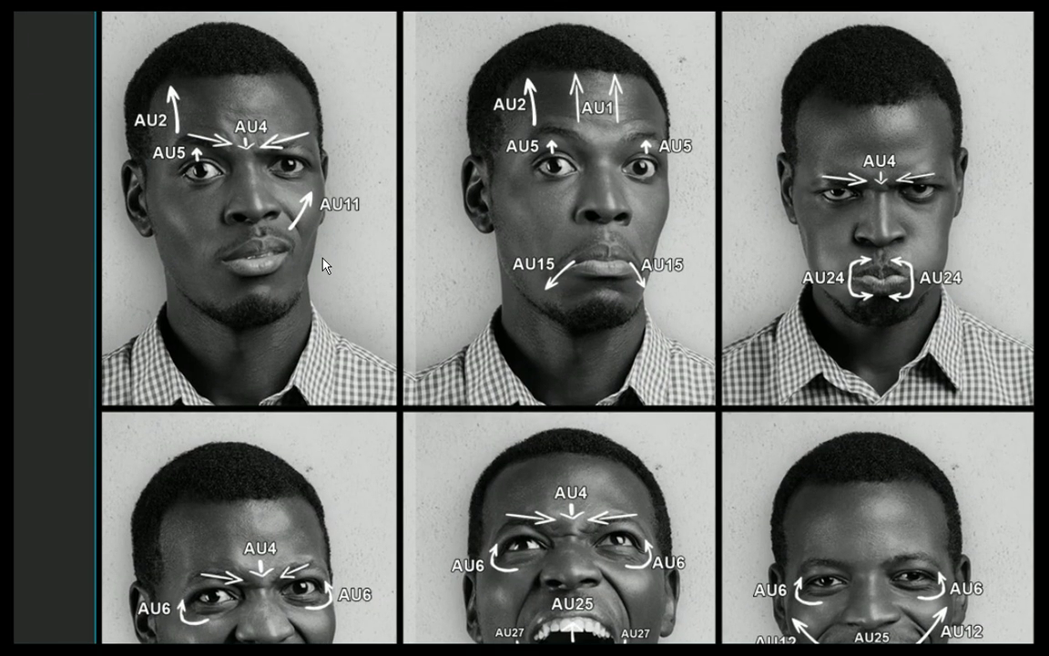